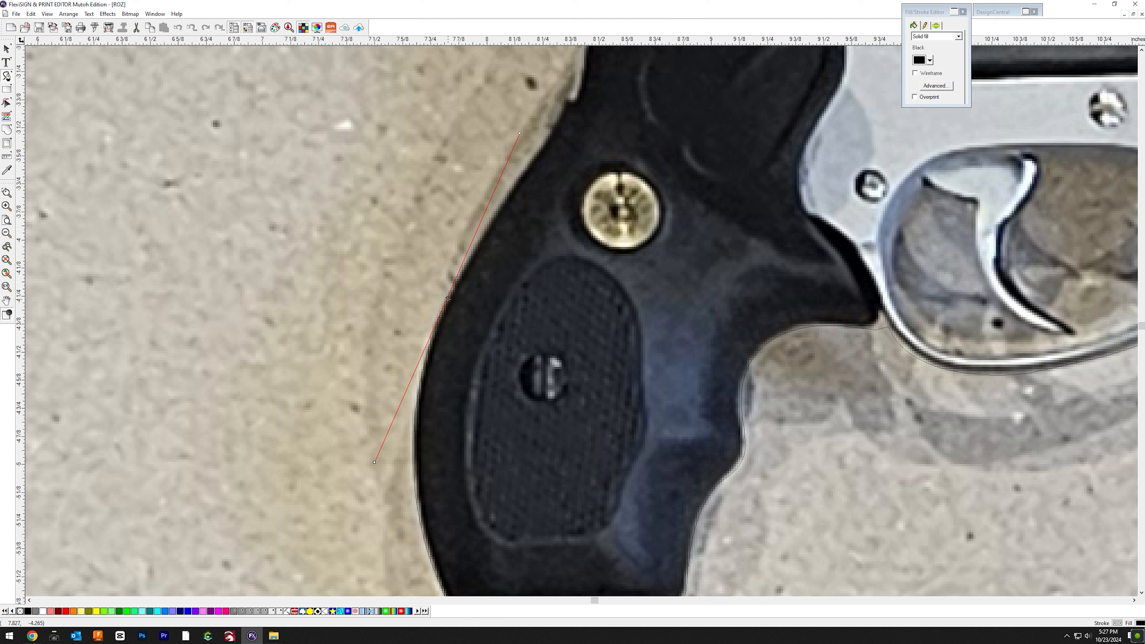
Step: Trace the revolver's outline with curve segments up the back of the grip and over the rear of the frame
{"action": "left_click", "coordinate": [454, 294]}
{"action": "scroll", "coordinate": [554, 174], "scroll_direction": "up", "scroll_amount": 3}
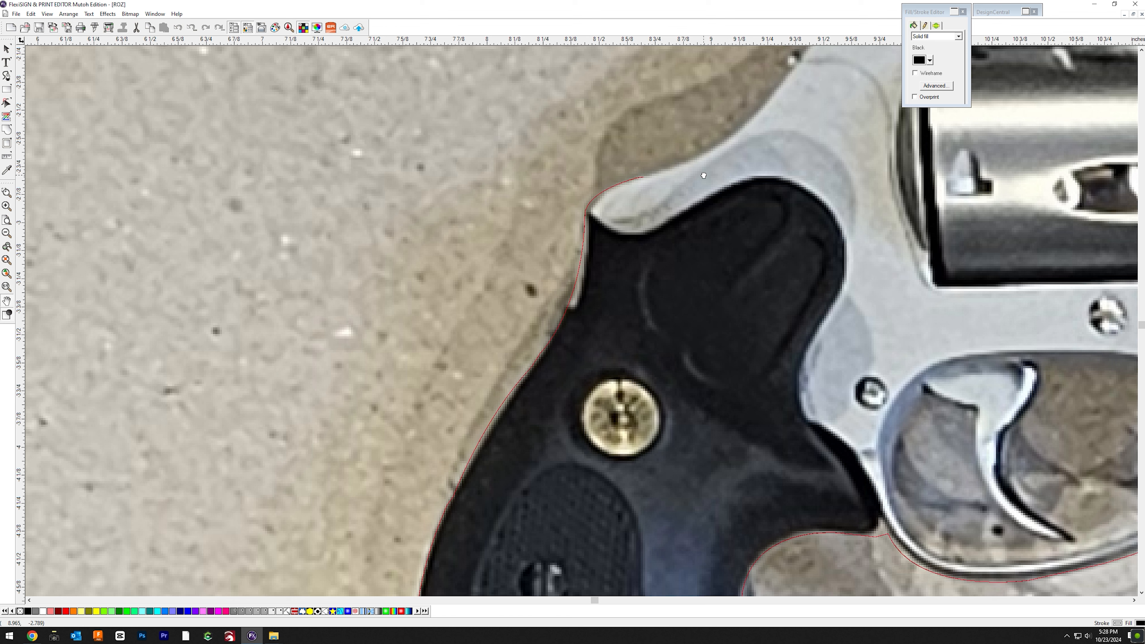
{"action": "left_click_drag", "start_coordinate": [704, 176], "coordinate": [537, 276]}
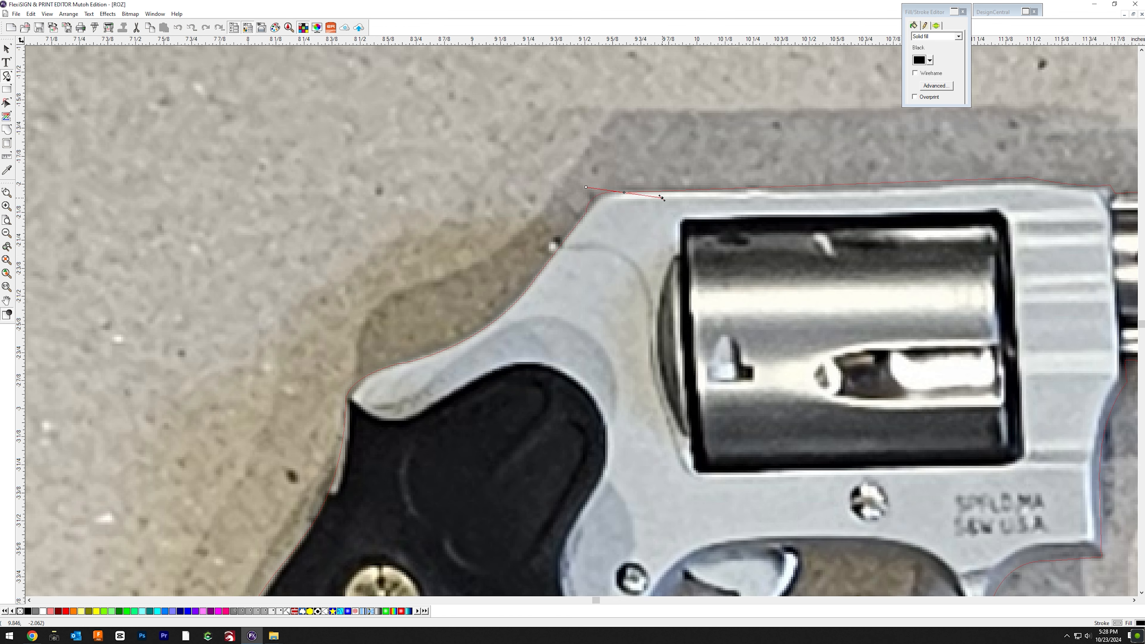
Step: Fill the finished revolver outline with yellow and set its opacity to 55%
{"action": "key", "text": "F3"}
{"action": "left_click", "coordinate": [7, 48]}
{"action": "left_click", "coordinate": [487, 337]}
{"action": "key", "text": "F4"}
{"action": "left_click", "coordinate": [744, 406]}
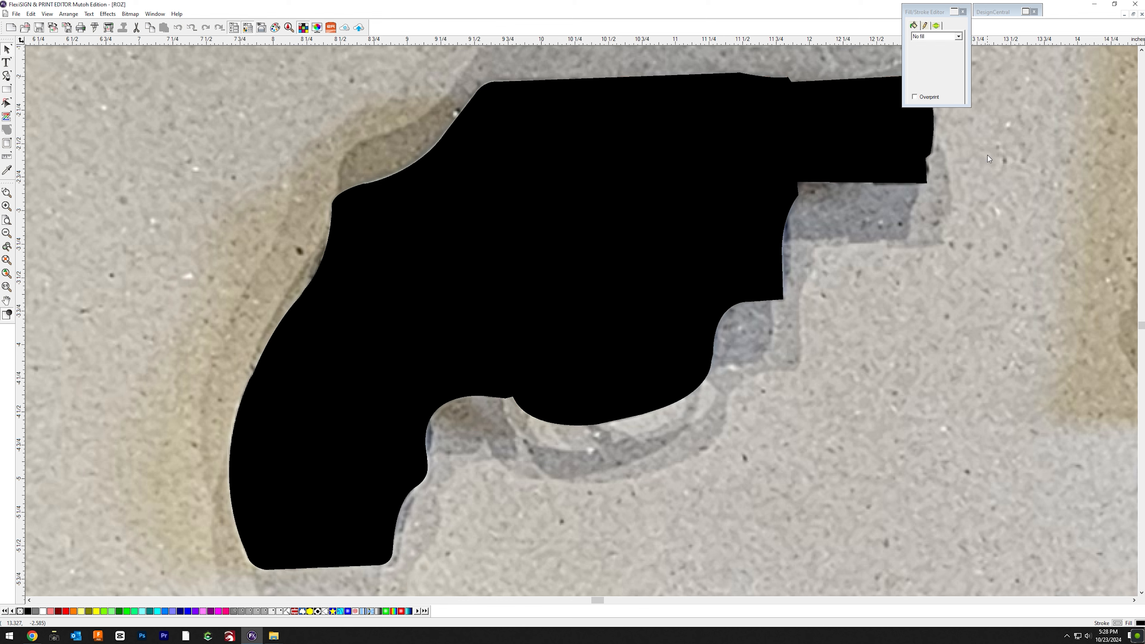
{"action": "left_click", "coordinate": [936, 26]}
{"action": "double_click", "coordinate": [945, 67]}
{"action": "type", "text": "85"}
{"action": "key", "text": "ctrl+z"}
{"action": "left_click", "coordinate": [766, 158]}
{"action": "double_click", "coordinate": [940, 67]}
{"action": "type", "text": "55"}
{"action": "key", "text": "Return"}
{"action": "left_click", "coordinate": [94, 611]}
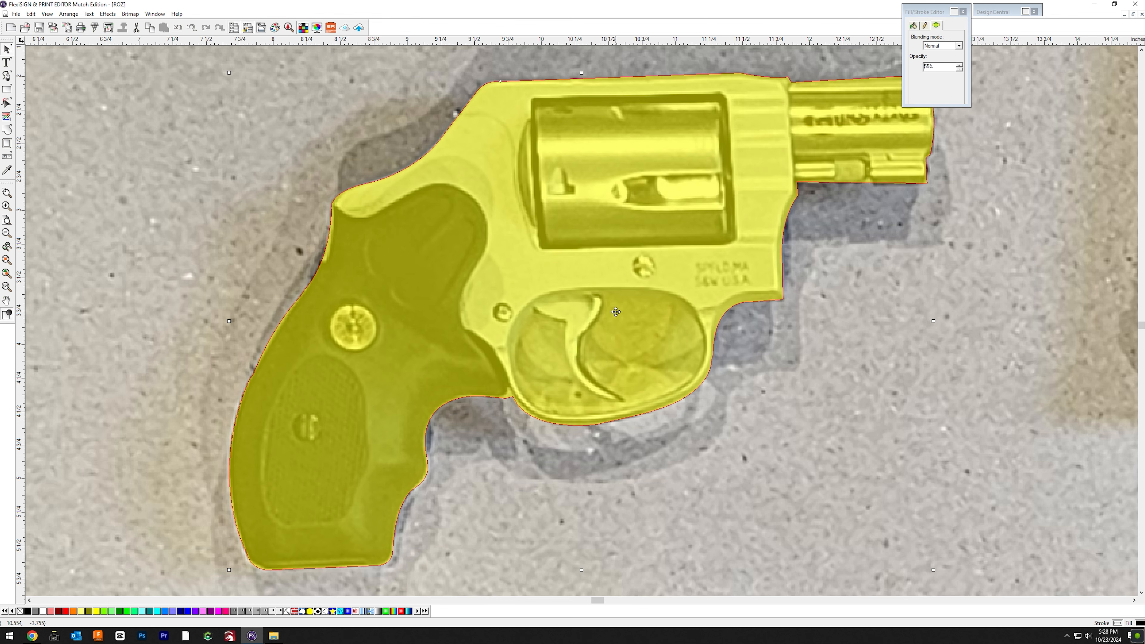
Step: Reshape the revolver outline's curves along the underside and front of the trigger guard
{"action": "scroll", "coordinate": [673, 377], "scroll_direction": "up", "scroll_amount": 4}
{"action": "left_click_drag", "start_coordinate": [7, 103], "coordinate": [135, 103]}
{"action": "left_click_drag", "start_coordinate": [462, 500], "coordinate": [672, 458]}
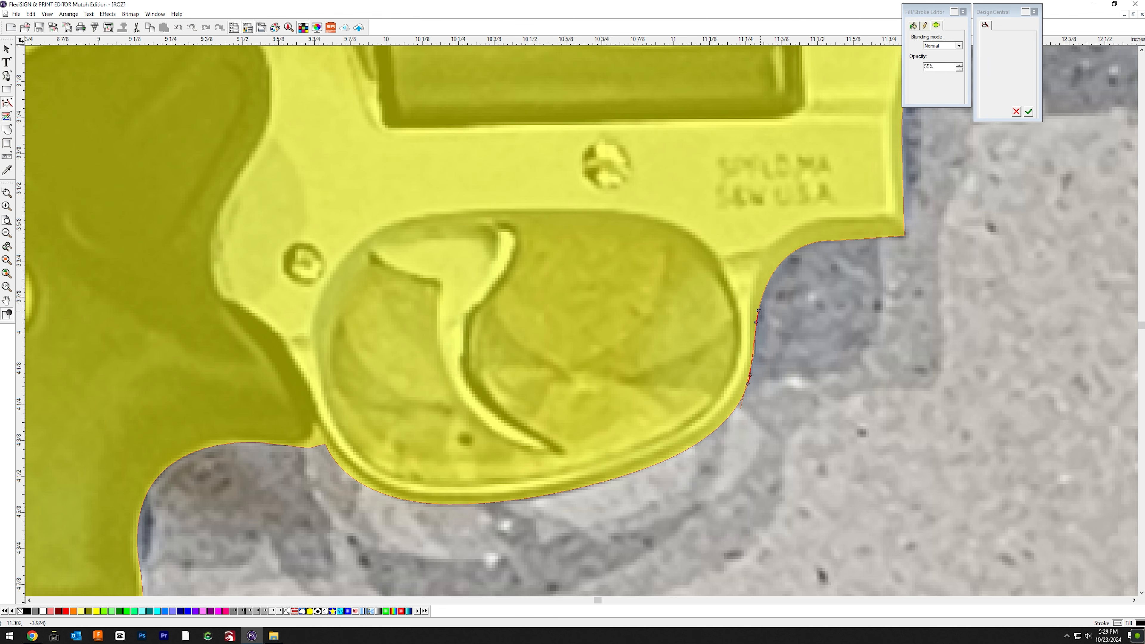
{"action": "left_click_drag", "start_coordinate": [755, 323], "coordinate": [770, 393]}
Step: Nudge the outline points under the front of the frame up and the frame's front-edge point inward to match the photo
{"action": "left_click_drag", "start_coordinate": [6, 103], "coordinate": [21, 103]}
{"action": "left_click", "coordinate": [833, 241]}
{"action": "key", "text": "Up"}
{"action": "key", "text": "Up"}
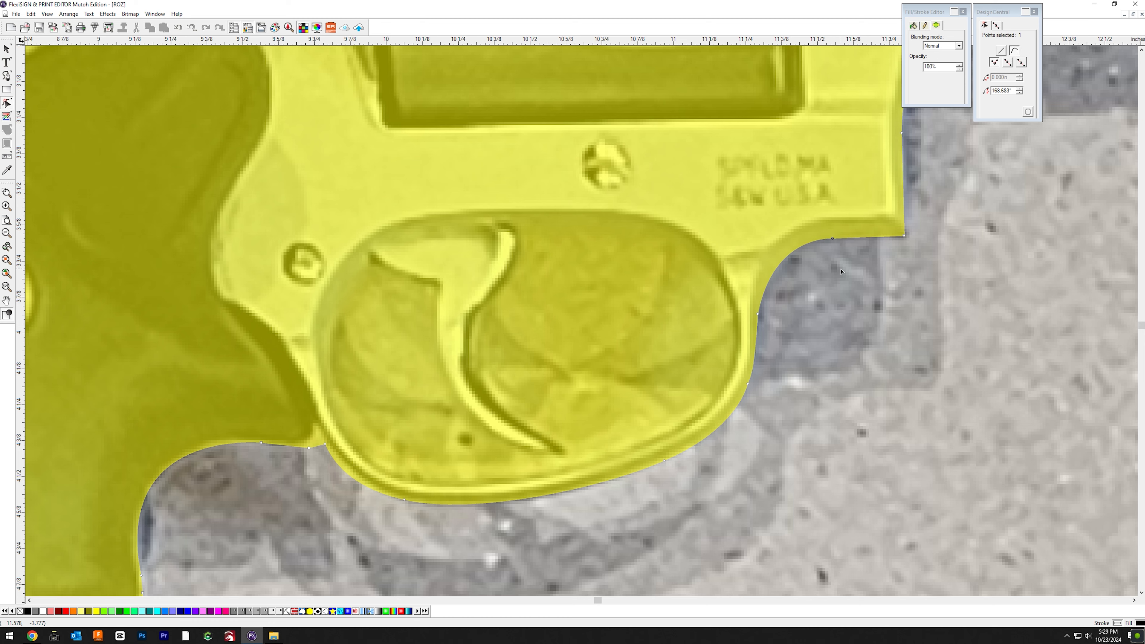
{"action": "scroll", "coordinate": [847, 239], "scroll_direction": "up", "scroll_amount": 1}
{"action": "key", "text": "Up"}
{"action": "scroll", "coordinate": [928, 228], "scroll_direction": "up", "scroll_amount": 1}
{"action": "left_click", "coordinate": [937, 219]}
{"action": "key", "text": "Left"}
{"action": "key", "text": "Left"}
{"action": "scroll", "coordinate": [954, 228], "scroll_direction": "up", "scroll_amount": 2}
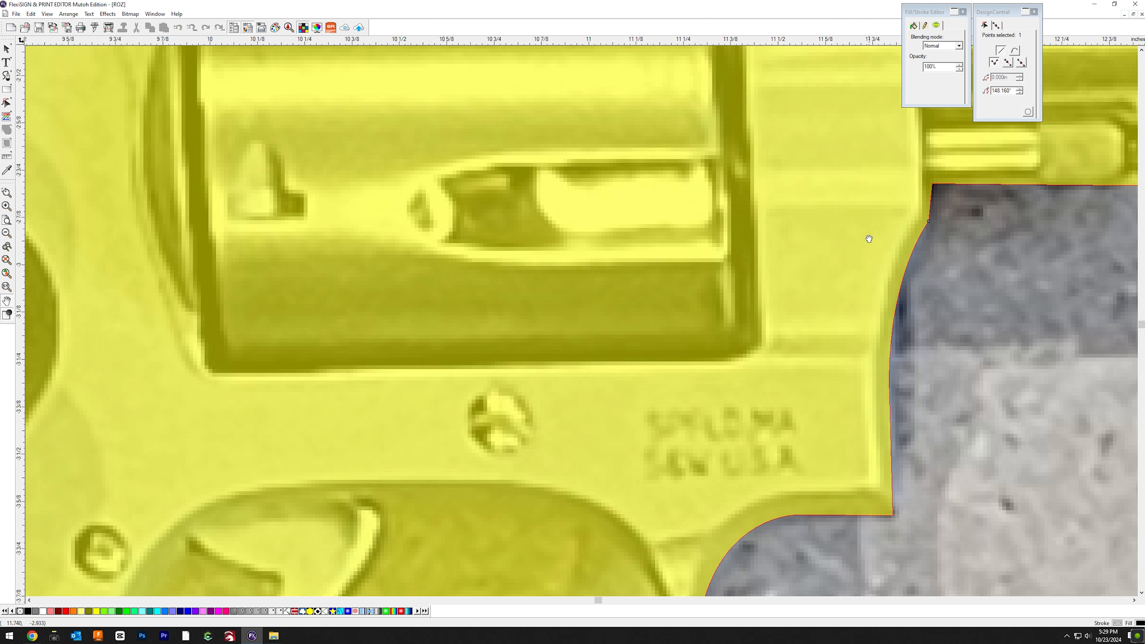
Step: Align the barrel's lower front corner point and round the outline at the muzzle and the frame's upper front corner
{"action": "left_click_drag", "start_coordinate": [870, 237], "coordinate": [325, 406]}
{"action": "left_click", "coordinate": [755, 352]}
{"action": "key", "text": "Up"}
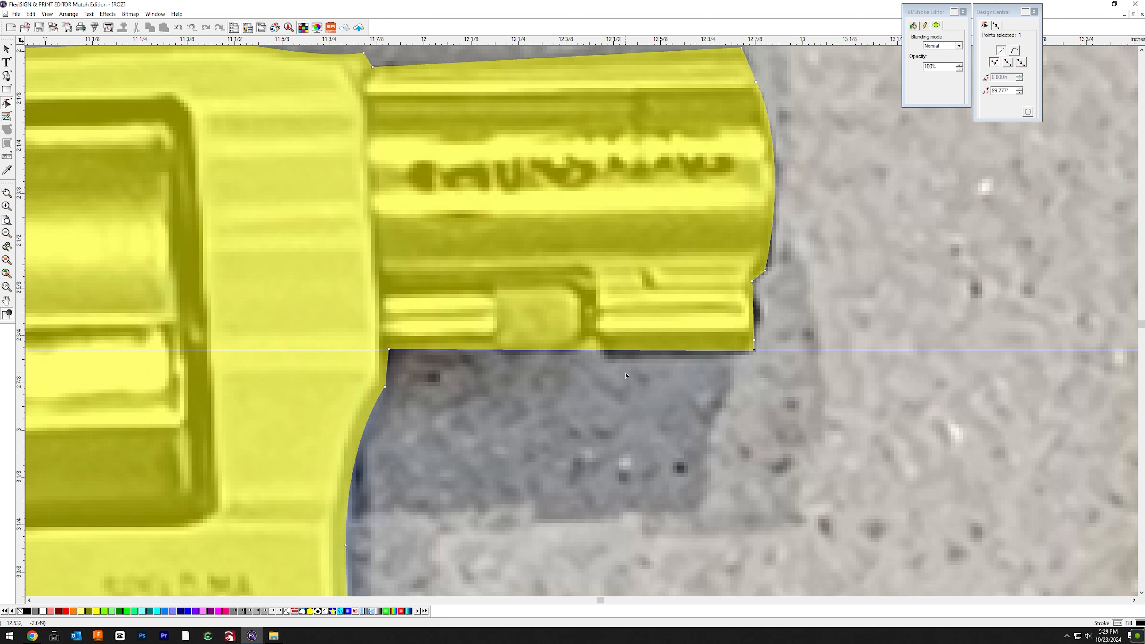
{"action": "scroll", "coordinate": [758, 359], "scroll_direction": "up", "scroll_amount": 1}
{"action": "left_click_drag", "start_coordinate": [7, 103], "coordinate": [112, 107]}
{"action": "left_click_drag", "start_coordinate": [753, 385], "coordinate": [769, 350]}
{"action": "scroll", "coordinate": [767, 333], "scroll_direction": "up", "scroll_amount": 1}
{"action": "left_click_drag", "start_coordinate": [745, 262], "coordinate": [694, 258]}
{"action": "left_click_drag", "start_coordinate": [364, 260], "coordinate": [346, 261]}
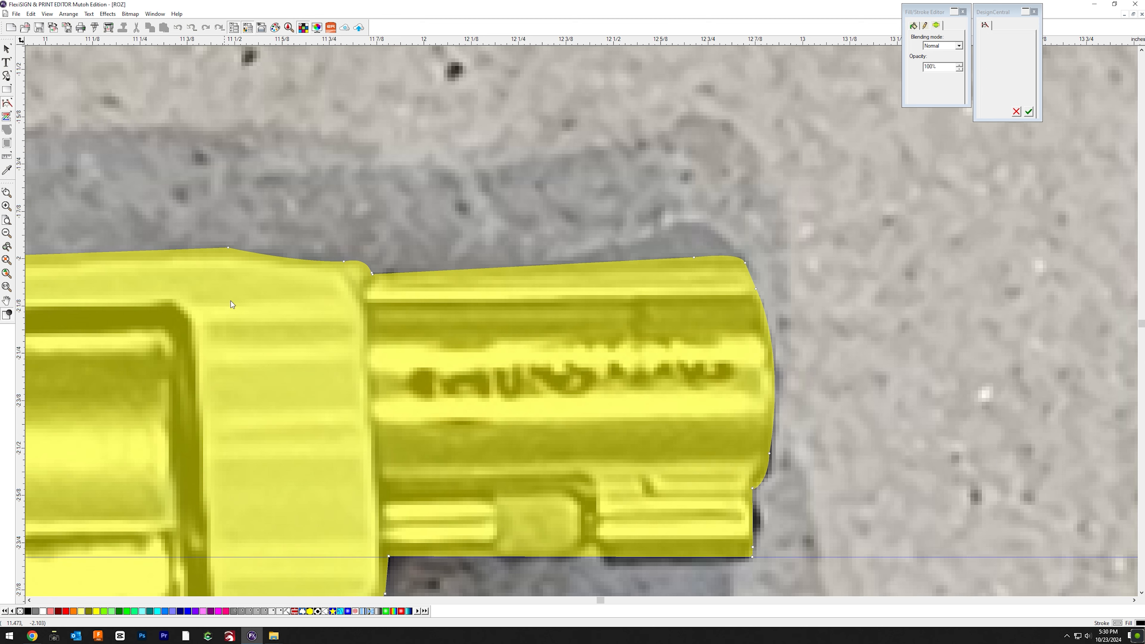
Step: Nudge the high point of the revolver's top strap outline down onto the frame edge
{"action": "left_click", "coordinate": [7, 49]}
{"action": "left_click_drag", "start_coordinate": [166, 281], "coordinate": [712, 253]}
{"action": "double_click", "coordinate": [770, 220]}
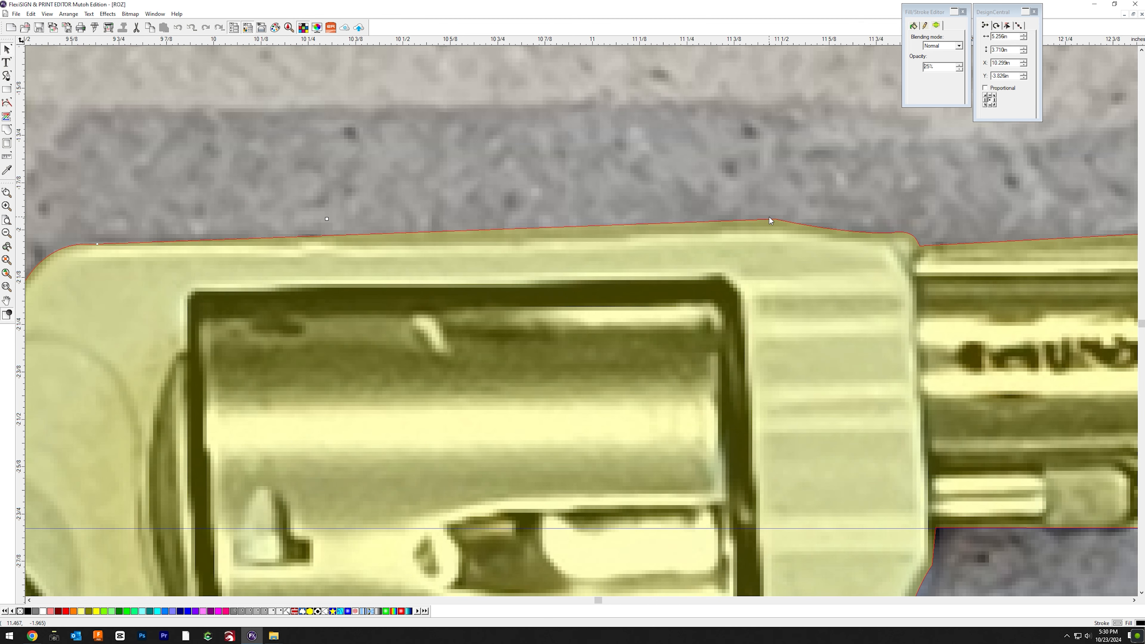
{"action": "left_click", "coordinate": [775, 220]}
{"action": "key", "text": "Down"}
{"action": "key", "text": "Down"}
{"action": "key", "text": "Down"}
{"action": "key", "text": "Down"}
{"action": "key", "text": "Down"}
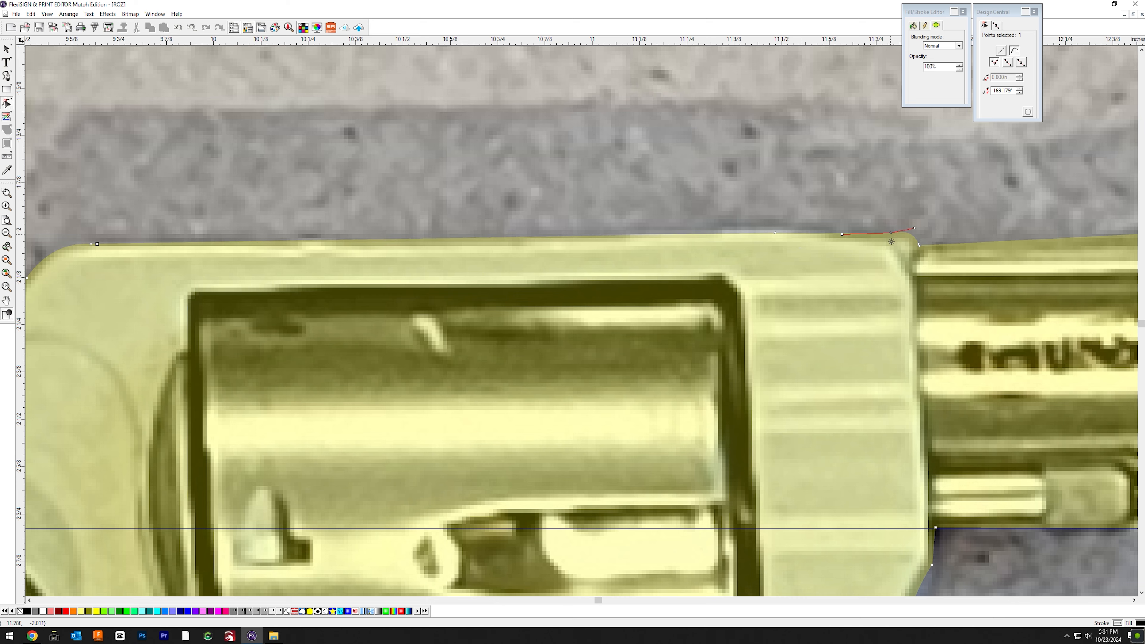
Step: Fine-tune the outline points at the frame's upper front corner where it meets the barrel
{"action": "key", "text": "Up"}
{"action": "key", "text": "Down"}
{"action": "key", "text": "Down"}
{"action": "key", "text": "Up"}
{"action": "key", "text": "Down"}
{"action": "left_click", "coordinate": [919, 245]}
{"action": "left_click", "coordinate": [6, 48]}
{"action": "left_click", "coordinate": [7, 274]}
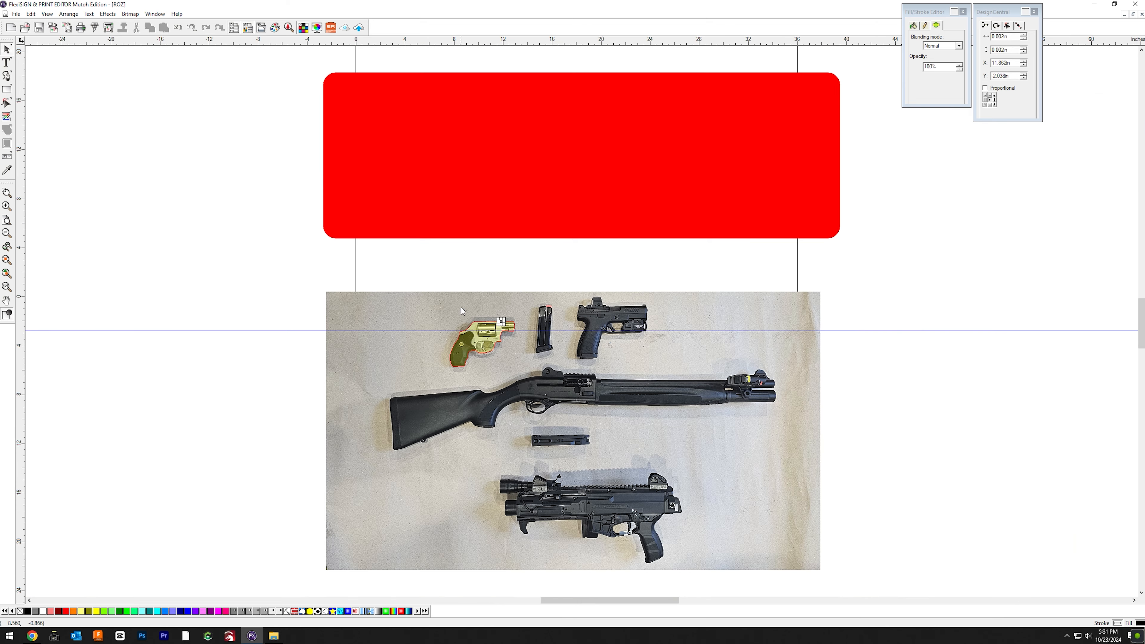
Step: Place a horizontal guide along the top of the revolver's frame and pull the barrel's top outline down toward it
{"action": "scroll", "coordinate": [469, 341], "scroll_direction": "up", "scroll_amount": 8}
{"action": "left_click", "coordinate": [468, 341]}
{"action": "left_click", "coordinate": [934, 67]}
{"action": "scroll", "coordinate": [934, 67], "scroll_direction": "up", "scroll_amount": 4}
{"action": "left_click_drag", "start_coordinate": [636, 42], "coordinate": [689, 175]}
{"action": "scroll", "coordinate": [742, 228], "scroll_direction": "up", "scroll_amount": 6}
{"action": "left_click", "coordinate": [7, 103]}
{"action": "left_click_drag", "start_coordinate": [664, 179], "coordinate": [667, 218]}
{"action": "scroll", "coordinate": [666, 219], "scroll_direction": "down", "scroll_amount": 3}
Step: Set the revolver shape's opacity to 70% and reshape the outline curve over the front sight and muzzle
{"action": "left_click", "coordinate": [7, 49]}
{"action": "left_click", "coordinate": [934, 67]}
{"action": "scroll", "coordinate": [934, 66], "scroll_direction": "down", "scroll_amount": 7}
{"action": "left_click", "coordinate": [613, 255]}
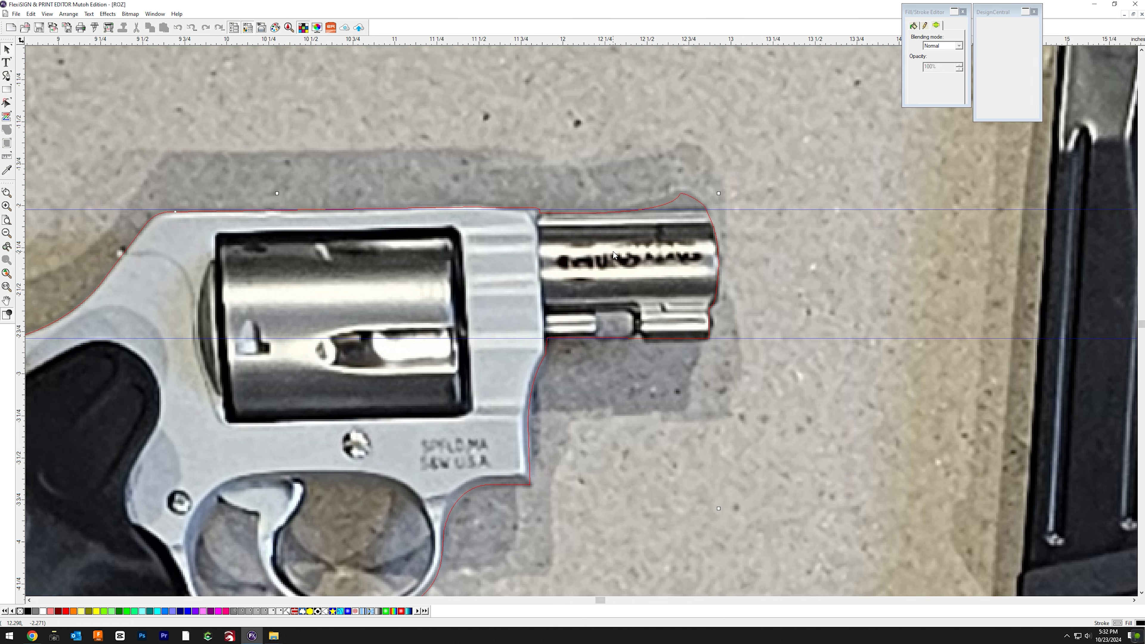
{"action": "left_click", "coordinate": [934, 66]}
{"action": "scroll", "coordinate": [934, 66], "scroll_direction": "up", "scroll_amount": 7}
{"action": "scroll", "coordinate": [671, 312], "scroll_direction": "up", "scroll_amount": 8}
{"action": "left_click", "coordinate": [7, 103]}
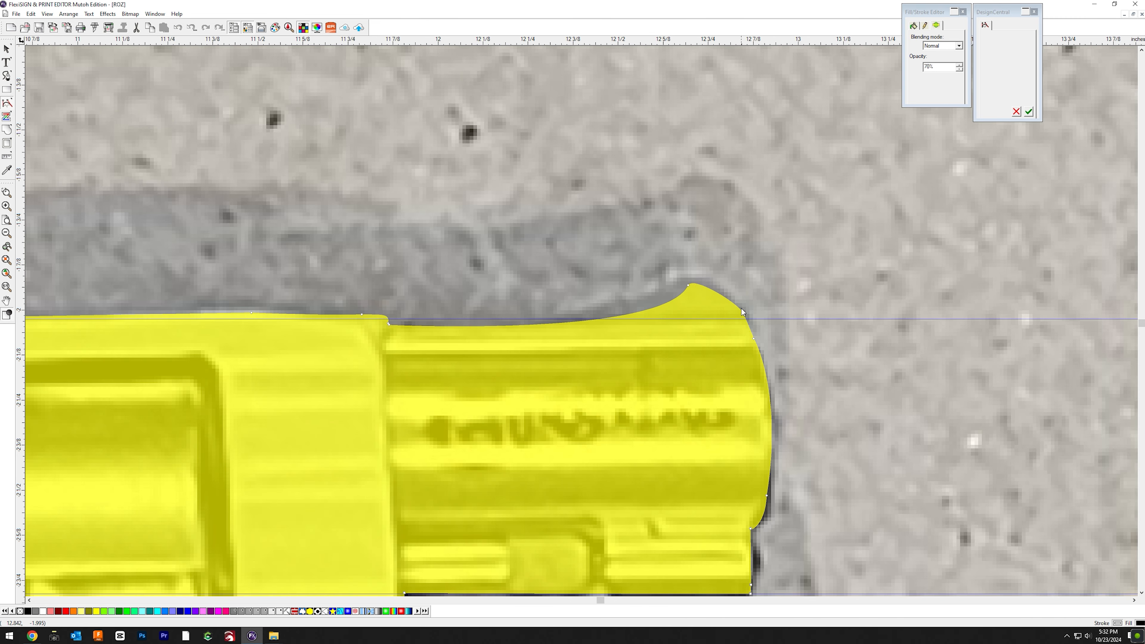
{"action": "left_click_drag", "start_coordinate": [741, 309], "coordinate": [629, 310]}
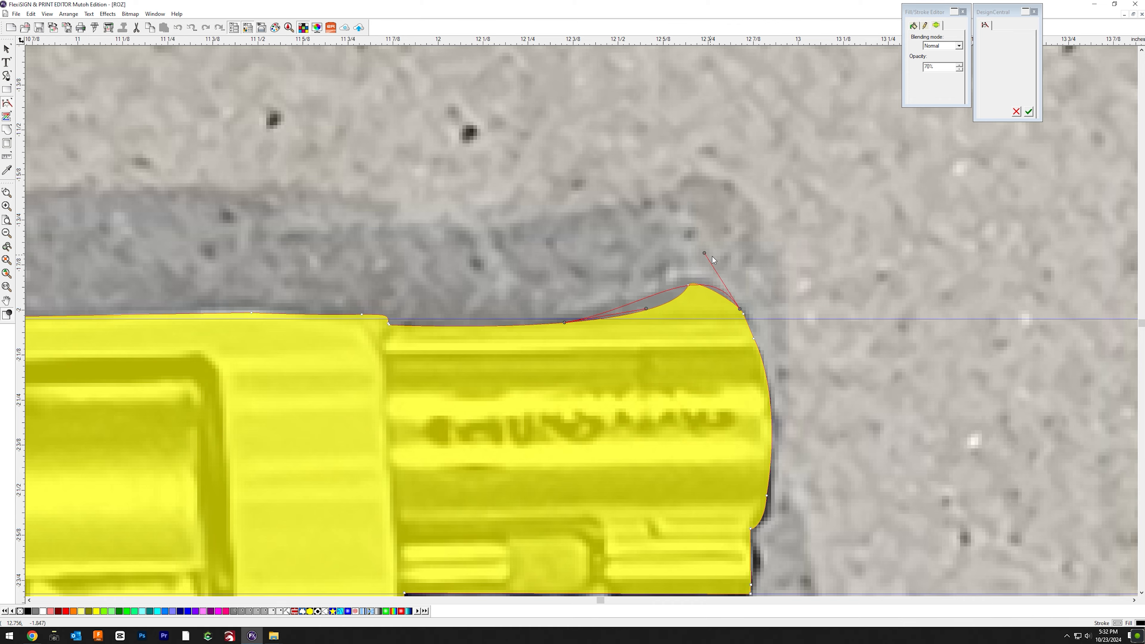
{"action": "left_click_drag", "start_coordinate": [712, 256], "coordinate": [708, 251]}
Step: Move the revolver shape onto the upper left of the red panel, set its opacity to 100% and fill it black
{"action": "scroll", "coordinate": [451, 325], "scroll_direction": "down", "scroll_amount": 7}
{"action": "left_click", "coordinate": [6, 48]}
{"action": "scroll", "coordinate": [532, 319], "scroll_direction": "down", "scroll_amount": 4}
{"action": "left_click_drag", "start_coordinate": [483, 343], "coordinate": [410, 117]}
{"action": "double_click", "coordinate": [934, 66]}
{"action": "type", "text": "100"}
{"action": "key", "text": "Tab"}
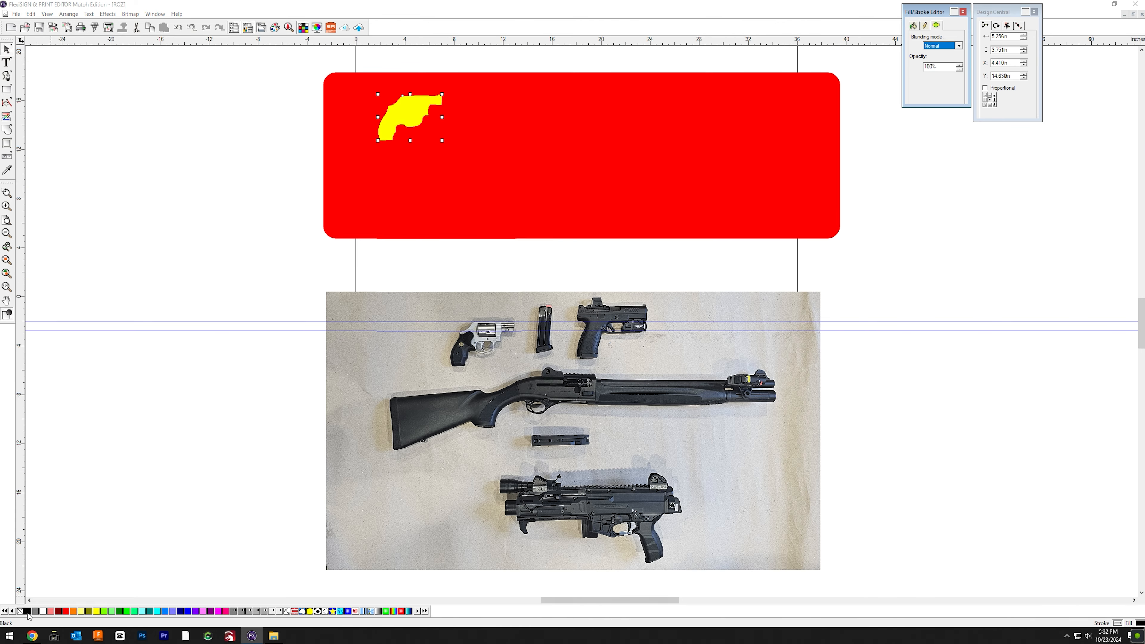
{"action": "left_click", "coordinate": [27, 611]}
Step: Trace the pistol's outline from behind the ejection port around the muzzle, weapon light and trigger guard to the grip
{"action": "left_click", "coordinate": [7, 103]}
{"action": "scroll", "coordinate": [607, 311], "scroll_direction": "up", "scroll_amount": 8}
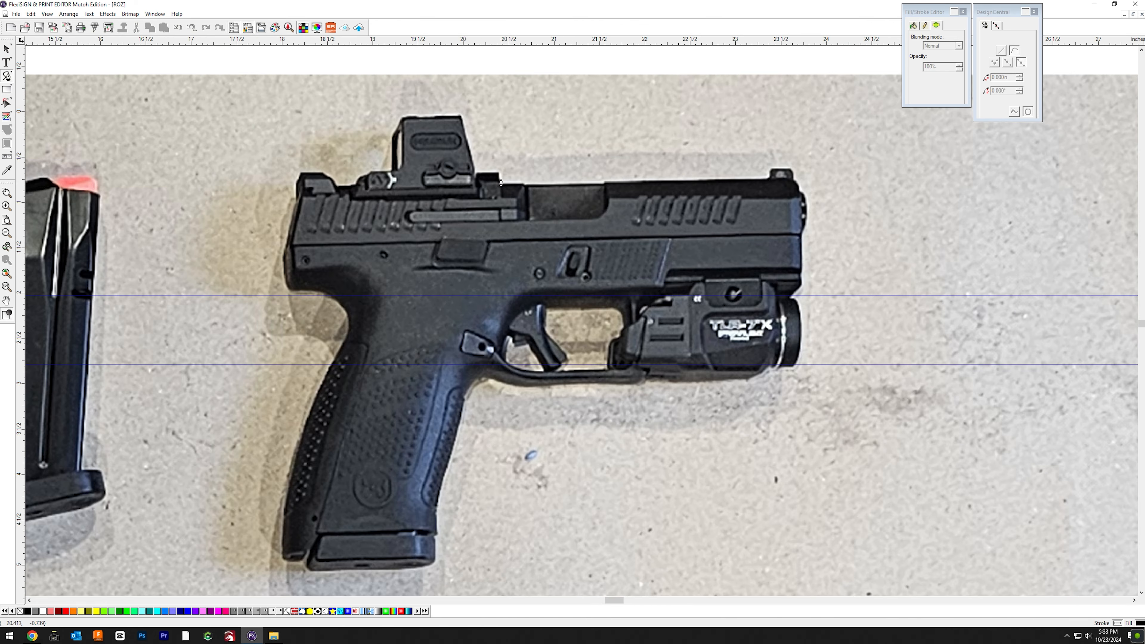
{"action": "left_click", "coordinate": [501, 176]}
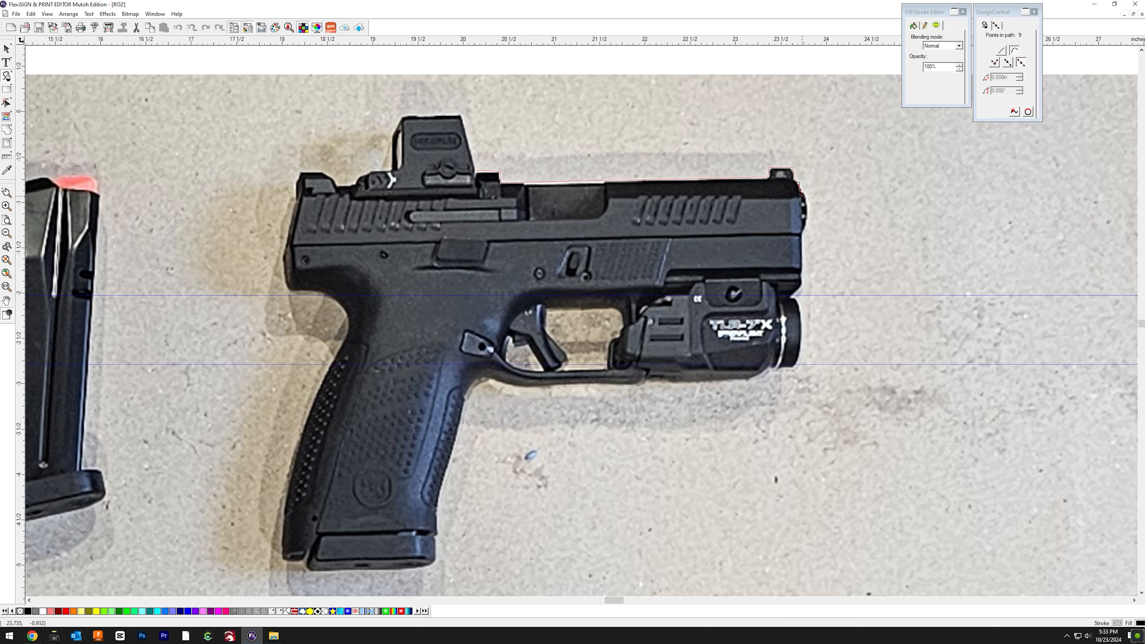
{"action": "left_click_drag", "start_coordinate": [796, 366], "coordinate": [782, 408]}
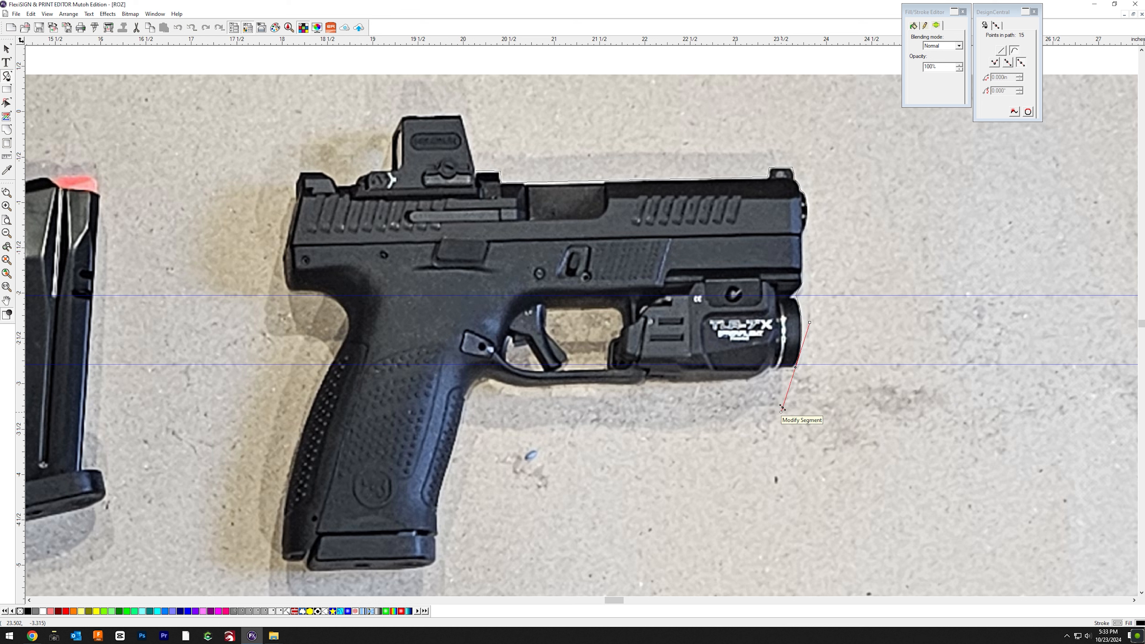
{"action": "left_click_drag", "start_coordinate": [474, 380], "coordinate": [458, 422]}
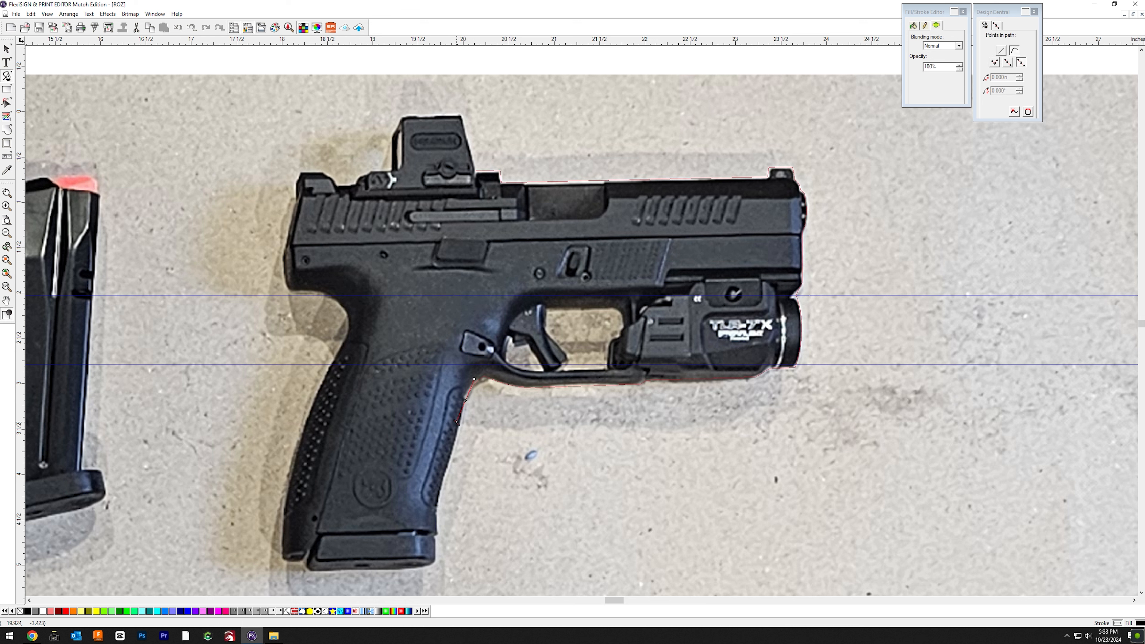
Step: Continue the pistol outline down the grip, around the magazine base, up the backstrap and slide rear to the optic
{"action": "left_click", "coordinate": [438, 500]}
{"action": "left_click", "coordinate": [436, 560]}
{"action": "left_click", "coordinate": [305, 421]}
{"action": "left_click_drag", "start_coordinate": [344, 337], "coordinate": [364, 303]}
{"action": "left_click", "coordinate": [289, 291]}
{"action": "left_click", "coordinate": [282, 255]}
{"action": "left_click", "coordinate": [296, 198]}
{"action": "left_click", "coordinate": [456, 113]}
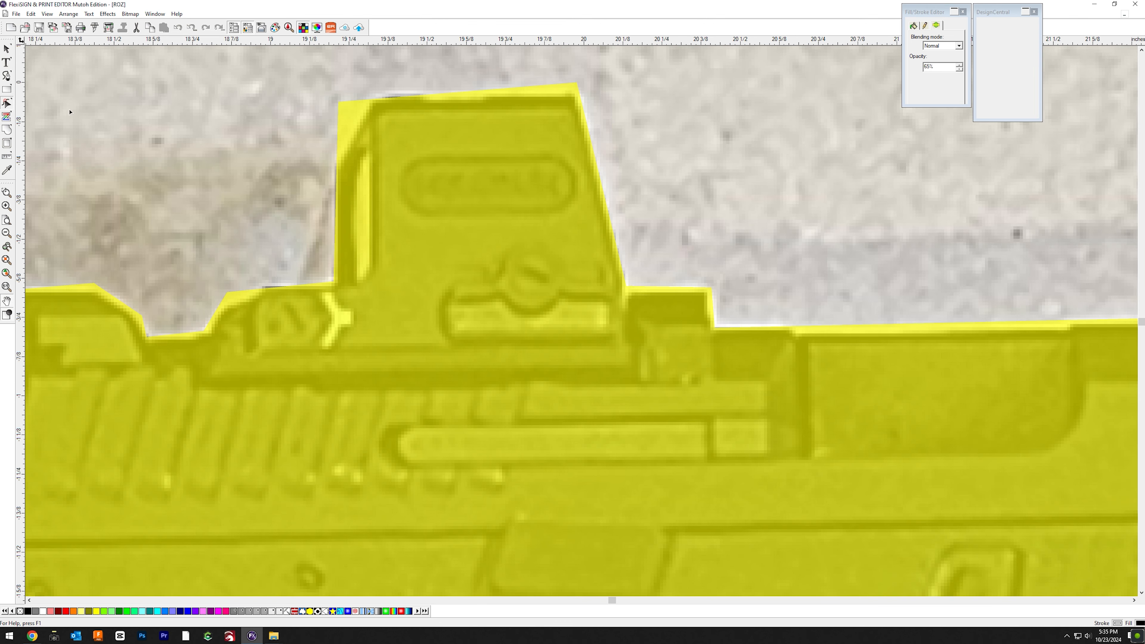
Step: Place a horizontal guide along the slide's top and align the outline points around the optic and its base
{"action": "left_click_drag", "start_coordinate": [578, 83], "coordinate": [576, 92]}
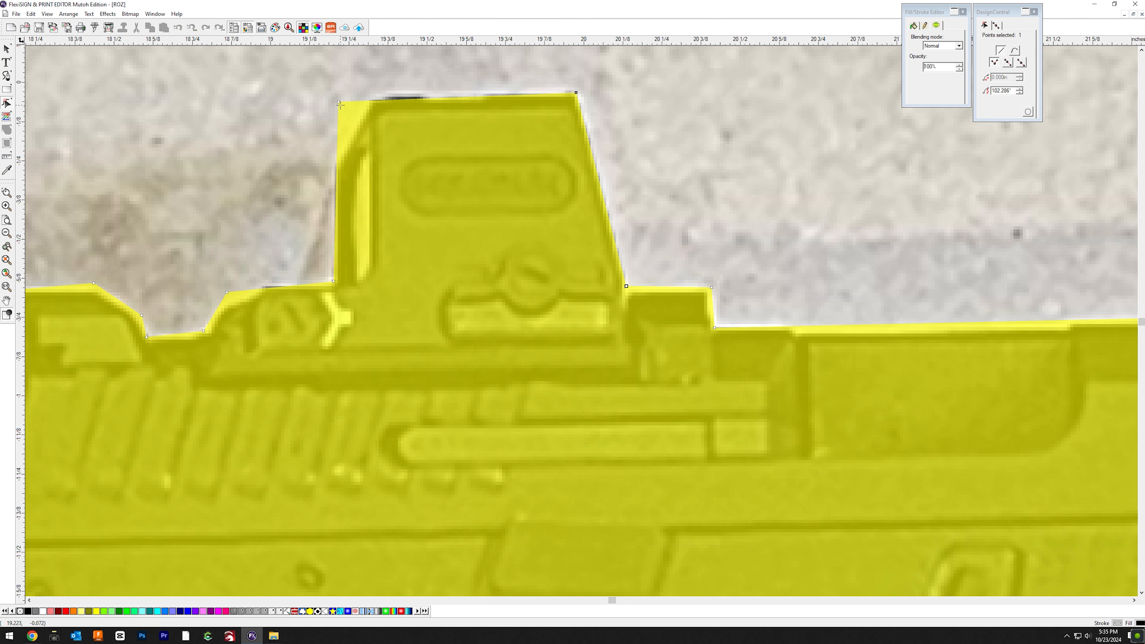
{"action": "left_click_drag", "start_coordinate": [401, 40], "coordinate": [391, 331]}
{"action": "left_click_drag", "start_coordinate": [338, 102], "coordinate": [339, 94]}
{"action": "left_click_drag", "start_coordinate": [226, 292], "coordinate": [231, 293]}
{"action": "left_click_drag", "start_coordinate": [203, 331], "coordinate": [209, 337]}
{"action": "left_click_drag", "start_coordinate": [232, 293], "coordinate": [231, 288]}
{"action": "left_click_drag", "start_coordinate": [333, 281], "coordinate": [334, 287]}
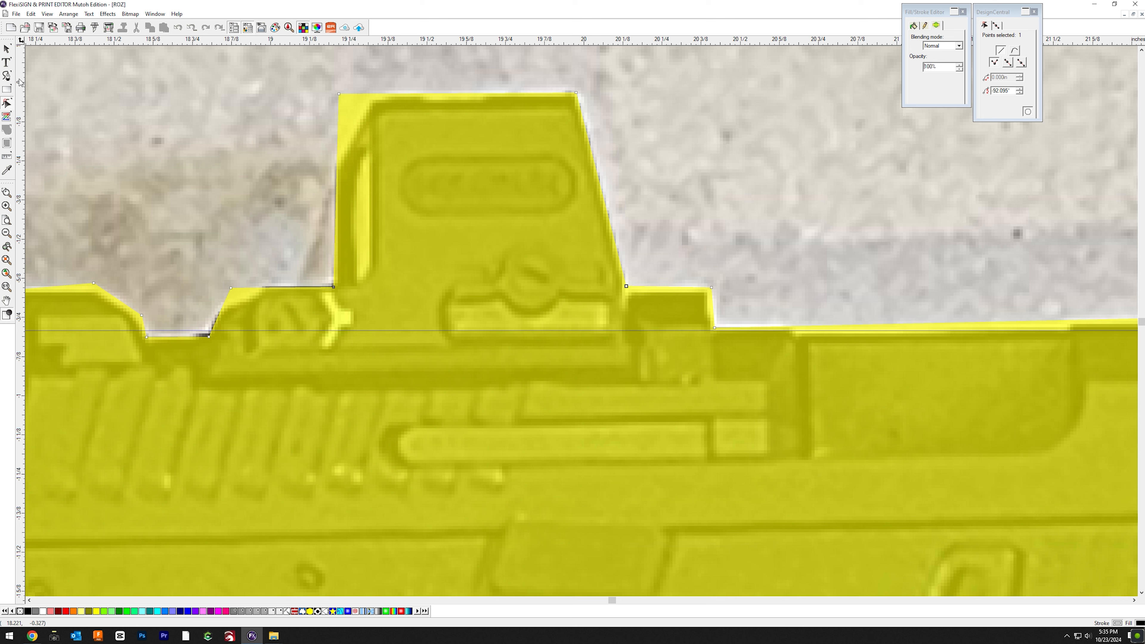
Step: Add outline points on the slope behind the optic and shape it to follow the optic's base
{"action": "left_click", "coordinate": [11, 101]}
{"action": "left_click", "coordinate": [37, 105]}
{"action": "left_click", "coordinate": [254, 288]}
{"action": "left_click", "coordinate": [10, 100]}
{"action": "left_click", "coordinate": [37, 105]}
{"action": "left_click", "coordinate": [220, 314]}
{"action": "left_click_drag", "start_coordinate": [232, 291], "coordinate": [215, 312]}
Step: Move the outline points on the rear sight's top edge and front slope onto the sight's contour
{"action": "left_click", "coordinate": [10, 101]}
{"action": "left_click", "coordinate": [24, 106]}
{"action": "middle_click", "coordinate": [54, 333]}
{"action": "left_click", "coordinate": [622, 271]}
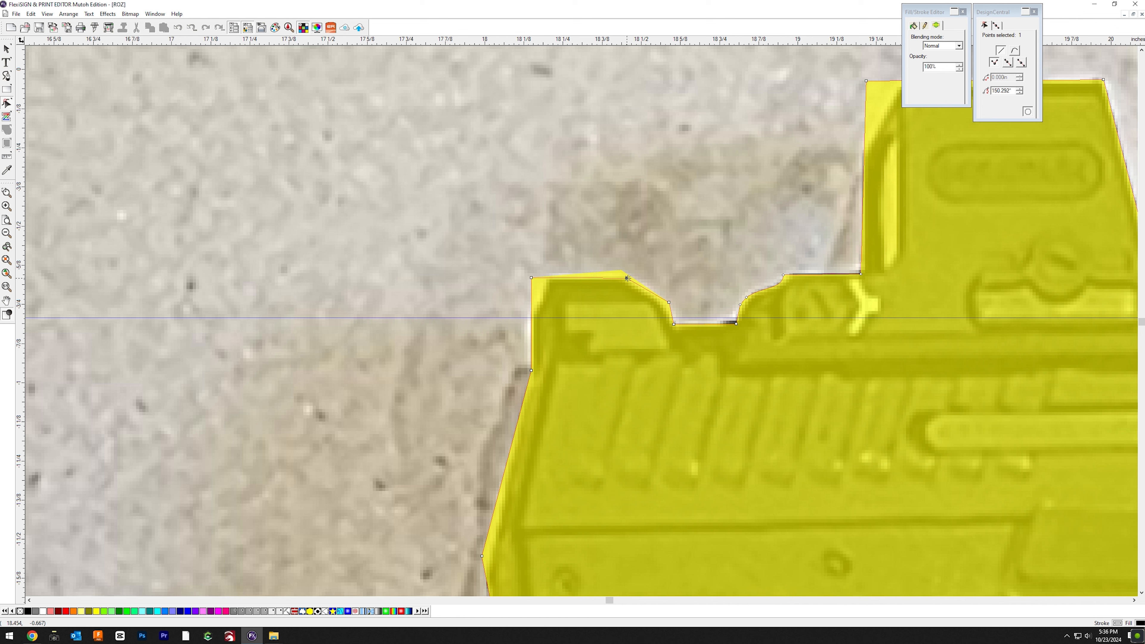
{"action": "left_click_drag", "start_coordinate": [622, 271], "coordinate": [627, 278]}
{"action": "left_click_drag", "start_coordinate": [669, 302], "coordinate": [665, 302]}
Step: Add an outline point on the rear sight's back edge and move its upper rear corner in to form a slope
{"action": "left_click", "coordinate": [11, 101]}
{"action": "left_click", "coordinate": [37, 104]}
{"action": "left_click", "coordinate": [531, 314]}
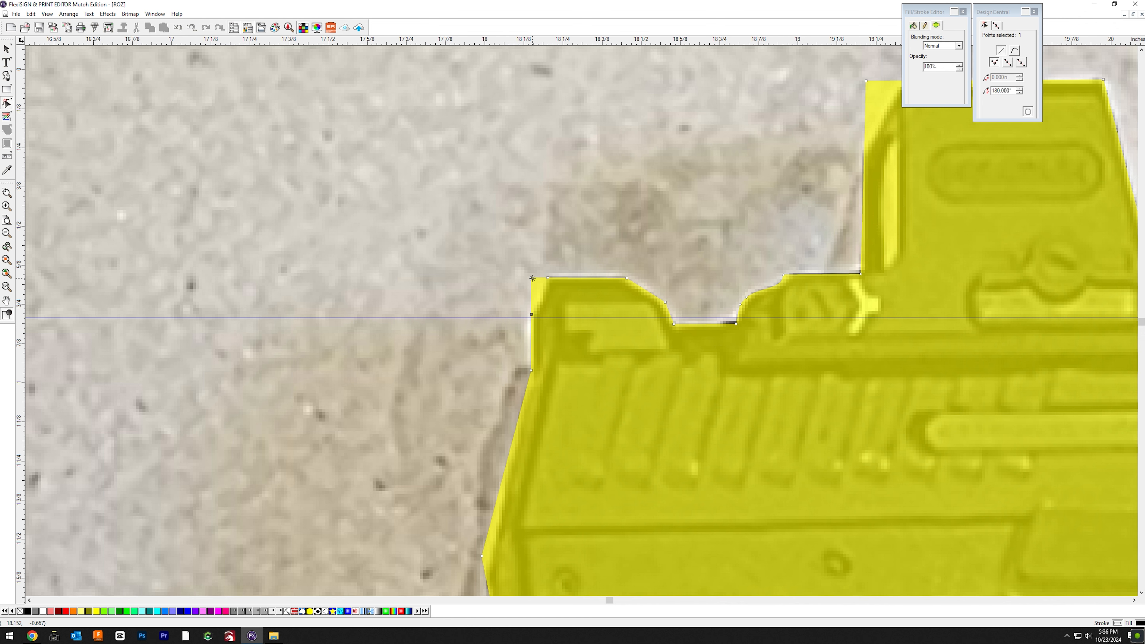
{"action": "left_click_drag", "start_coordinate": [532, 279], "coordinate": [547, 276]}
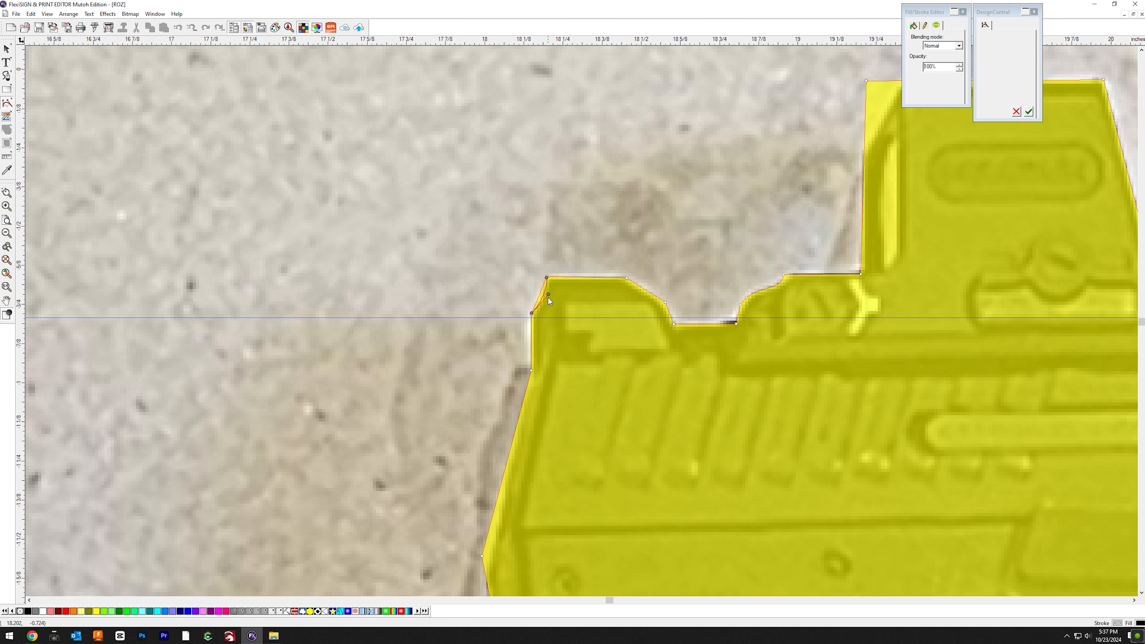
Step: Adjust the outline at the pistol's rear and round the corners around the magazine base
{"action": "scroll", "coordinate": [548, 299], "scroll_direction": "down", "scroll_amount": 5}
{"action": "left_click_drag", "start_coordinate": [508, 377], "coordinate": [497, 377]}
{"action": "scroll", "coordinate": [481, 247], "scroll_direction": "down", "scroll_amount": 10}
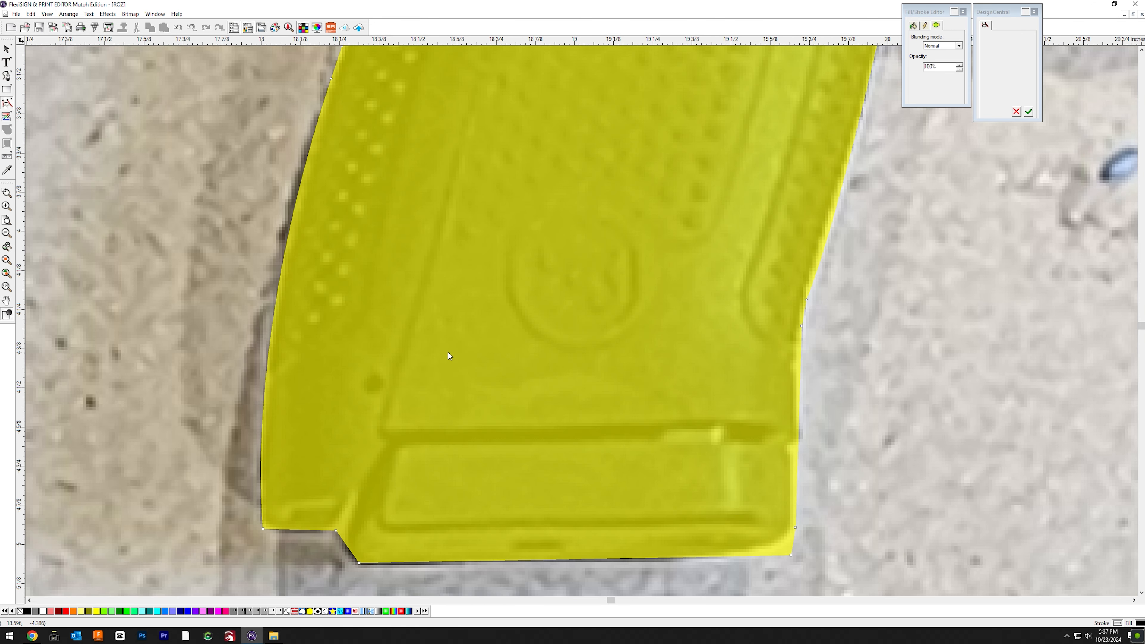
{"action": "left_click_drag", "start_coordinate": [314, 530], "coordinate": [360, 563]}
{"action": "left_click_drag", "start_coordinate": [716, 557], "coordinate": [796, 503]}
{"action": "left_click_drag", "start_coordinate": [794, 568], "coordinate": [794, 574]}
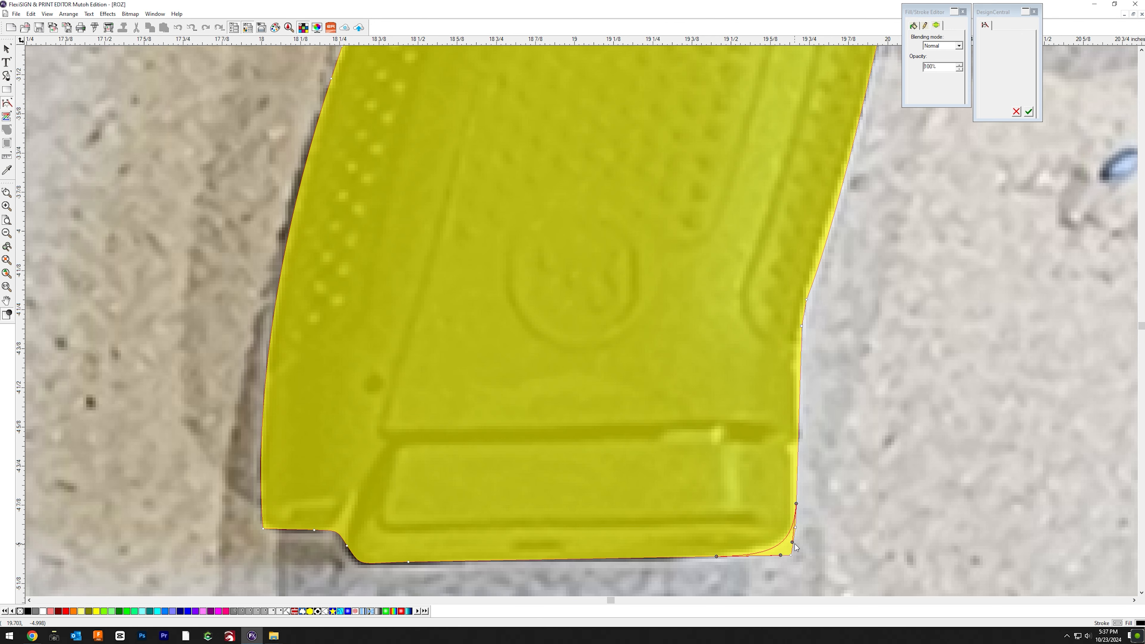
Step: Reshape the pistol outline along the lower front edge of the grip
{"action": "scroll", "coordinate": [795, 547], "scroll_direction": "up", "scroll_amount": 2}
{"action": "left_click_drag", "start_coordinate": [705, 301], "coordinate": [719, 301]}
{"action": "left_click_drag", "start_coordinate": [662, 351], "coordinate": [582, 350]}
{"action": "key", "text": "Return"}
{"action": "scroll", "coordinate": [687, 343], "scroll_direction": "down", "scroll_amount": 1}
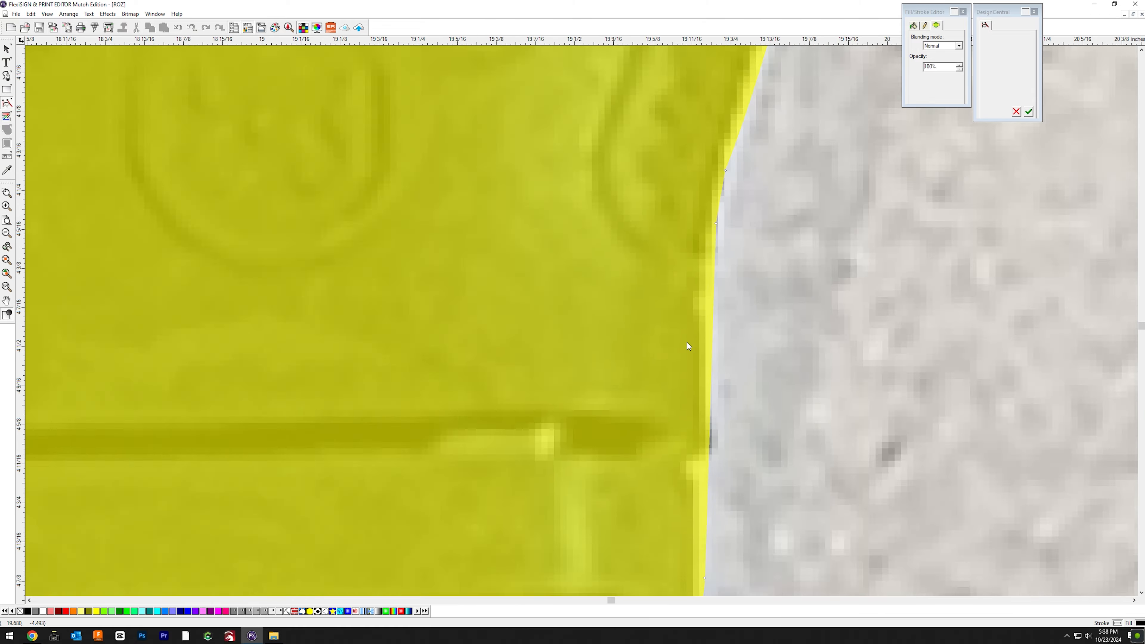
Step: Round the outline where the front of the grip meets the underside of the trigger guard
{"action": "scroll", "coordinate": [688, 343], "scroll_direction": "down", "scroll_amount": 3}
{"action": "scroll", "coordinate": [789, 111], "scroll_direction": "up", "scroll_amount": 3}
{"action": "left_click_drag", "start_coordinate": [547, 437], "coordinate": [759, 195]}
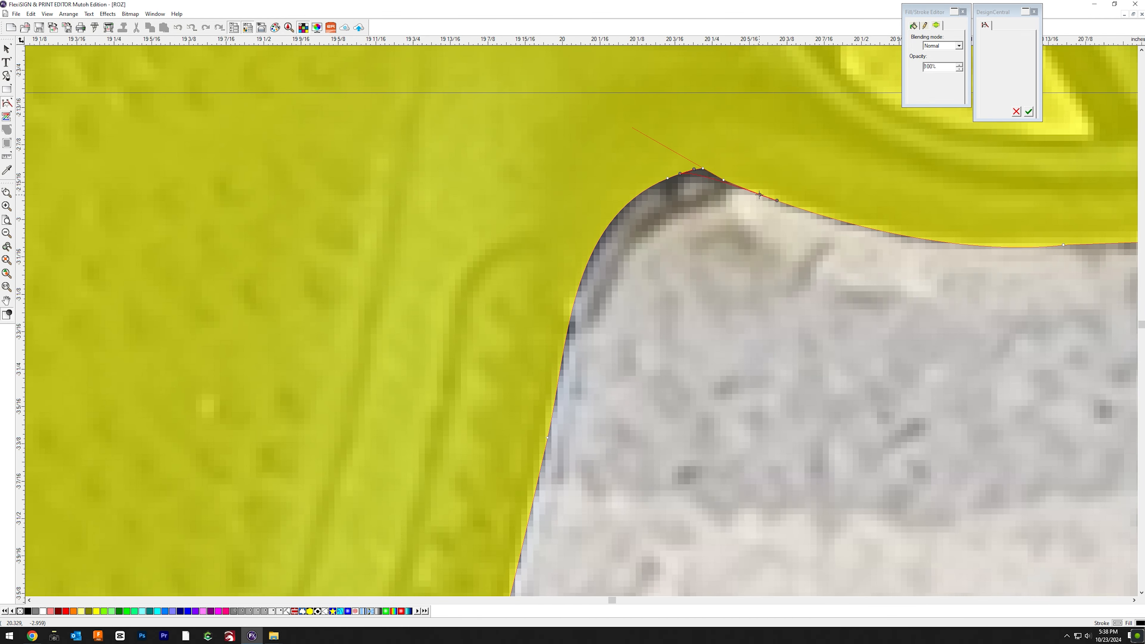
{"action": "left_click_drag", "start_coordinate": [694, 170], "coordinate": [743, 156]}
{"action": "left_click_drag", "start_coordinate": [659, 183], "coordinate": [842, 222]}
{"action": "scroll", "coordinate": [760, 271], "scroll_direction": "down", "scroll_amount": 3}
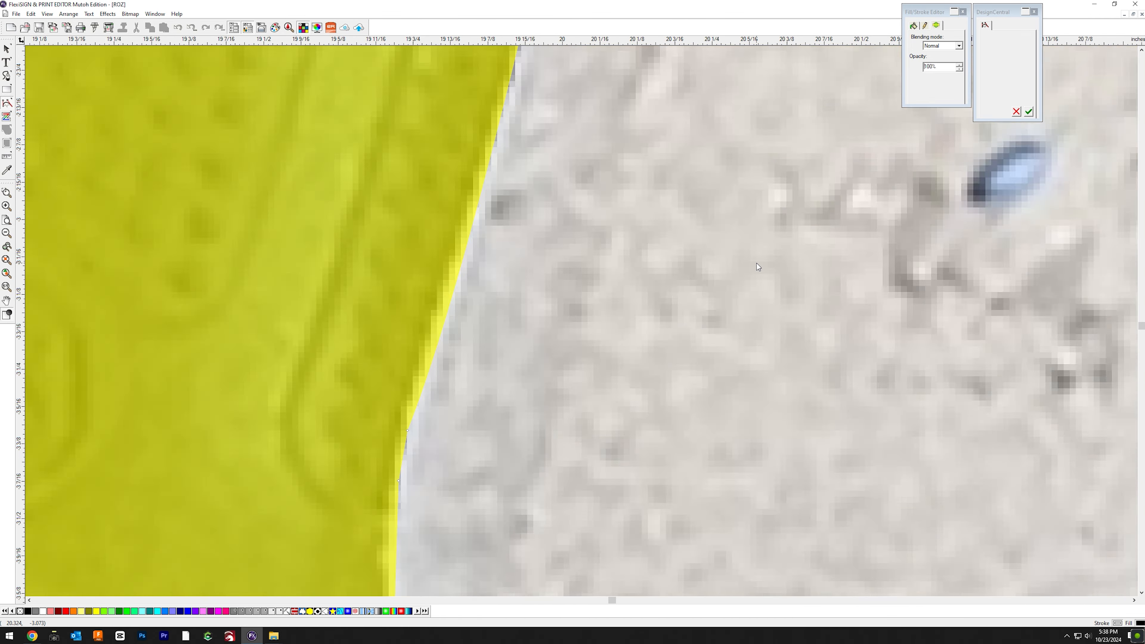
{"action": "key", "text": "space"}
{"action": "left_click_drag", "start_coordinate": [699, 237], "coordinate": [386, 310]}
{"action": "left_click_drag", "start_coordinate": [694, 170], "coordinate": [646, 185]}
{"action": "scroll", "coordinate": [643, 186], "scroll_direction": "up", "scroll_amount": 3}
Step: Round the outline corner below the muzzle, just above the weapon light's lens
{"action": "key", "text": "space"}
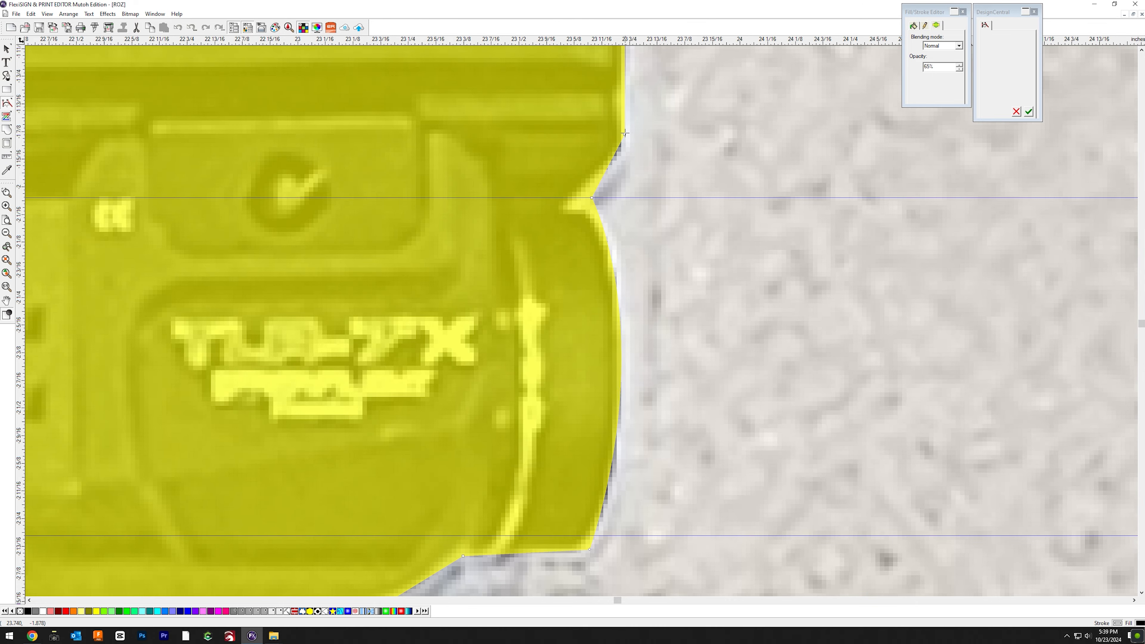
{"action": "left_click_drag", "start_coordinate": [625, 111], "coordinate": [605, 172]}
{"action": "left_click_drag", "start_coordinate": [617, 149], "coordinate": [609, 159]}
{"action": "scroll", "coordinate": [567, 486], "scroll_direction": "down", "scroll_amount": 3}
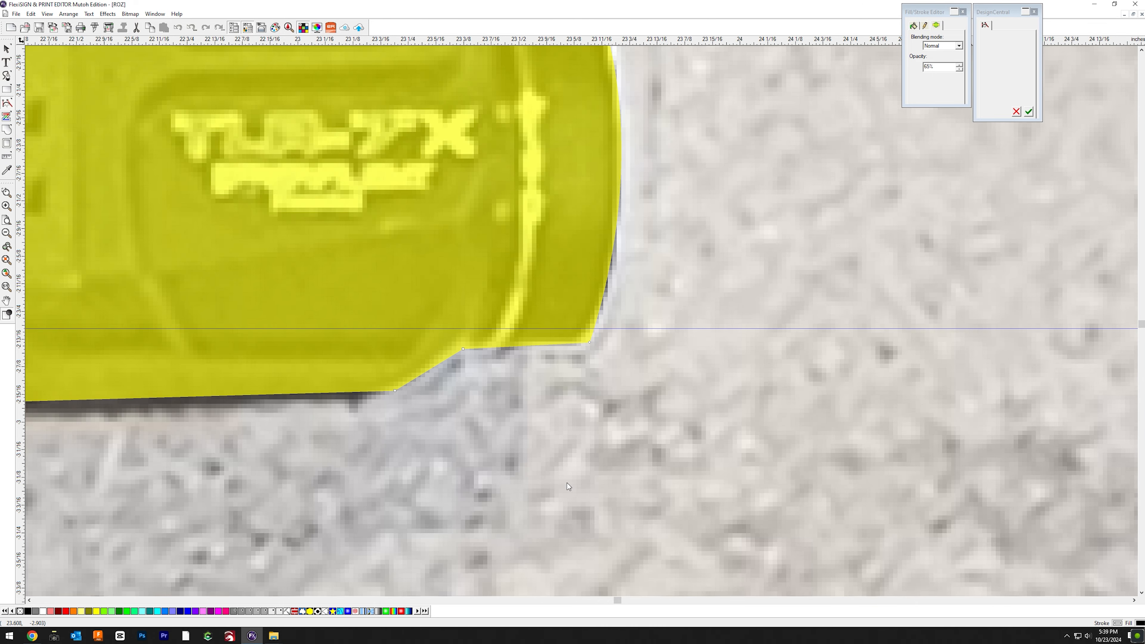
Step: Adjust the outline point where the trigger guard meets the underside of the weapon light
{"action": "left_click", "coordinate": [7, 103]}
{"action": "left_click", "coordinate": [28, 108]}
{"action": "scroll", "coordinate": [880, 363], "scroll_direction": "down", "scroll_amount": 3}
{"action": "scroll", "coordinate": [665, 366], "scroll_direction": "up", "scroll_amount": 2}
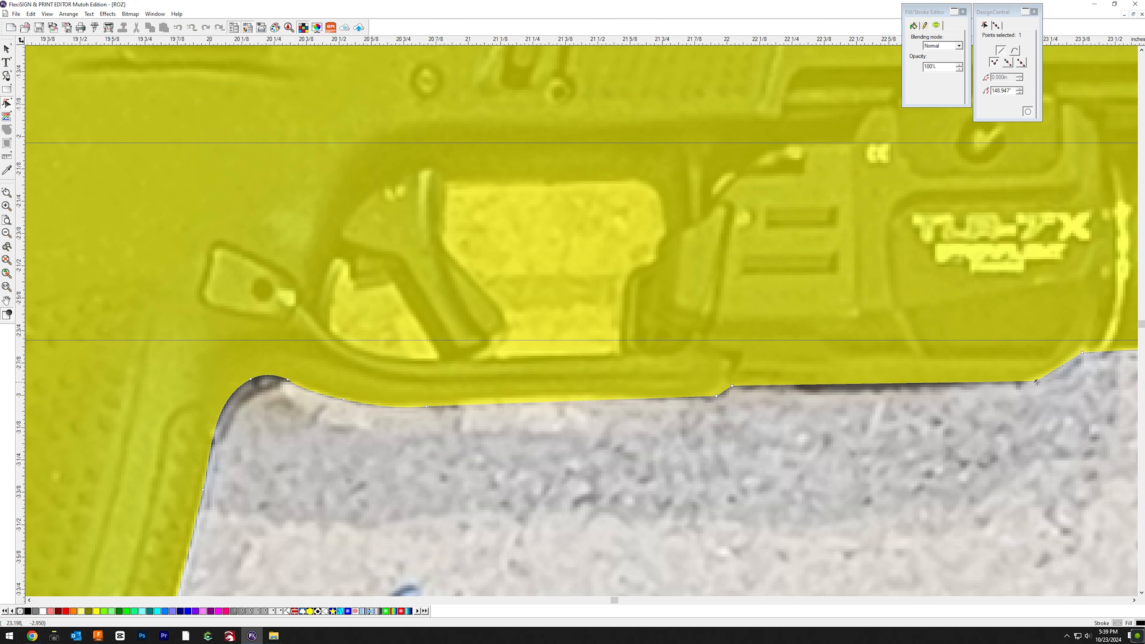
{"action": "left_click_drag", "start_coordinate": [726, 385], "coordinate": [727, 391]}
Step: Round the outline corners around the pistol's front sight at the muzzle end of the slide
{"action": "key", "text": "space"}
{"action": "left_click_drag", "start_coordinate": [783, 231], "coordinate": [544, 475]}
{"action": "left_click_drag", "start_coordinate": [783, 232], "coordinate": [544, 475]}
{"action": "scroll", "coordinate": [718, 289], "scroll_direction": "up", "scroll_amount": 4}
{"action": "left_click", "coordinate": [7, 103]}
{"action": "left_click", "coordinate": [54, 107]}
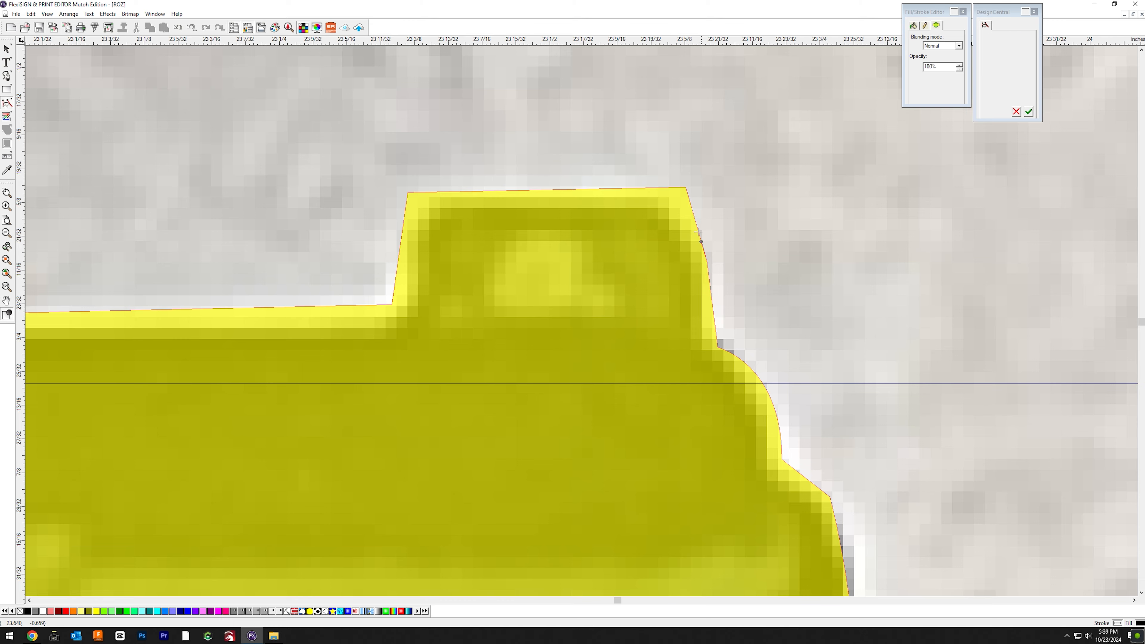
{"action": "left_click_drag", "start_coordinate": [682, 176], "coordinate": [683, 175]}
{"action": "left_click_drag", "start_coordinate": [463, 191], "coordinate": [409, 236]}
{"action": "left_click_drag", "start_coordinate": [386, 310], "coordinate": [361, 308]}
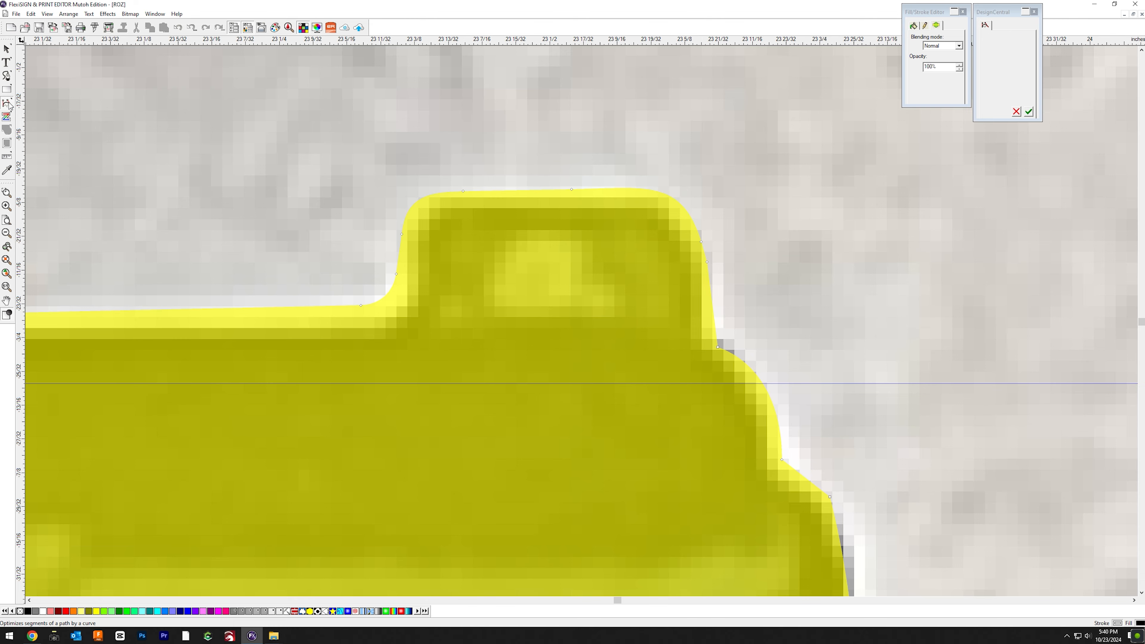
{"action": "key", "text": "space"}
{"action": "left_click_drag", "start_coordinate": [396, 274], "coordinate": [397, 299]}
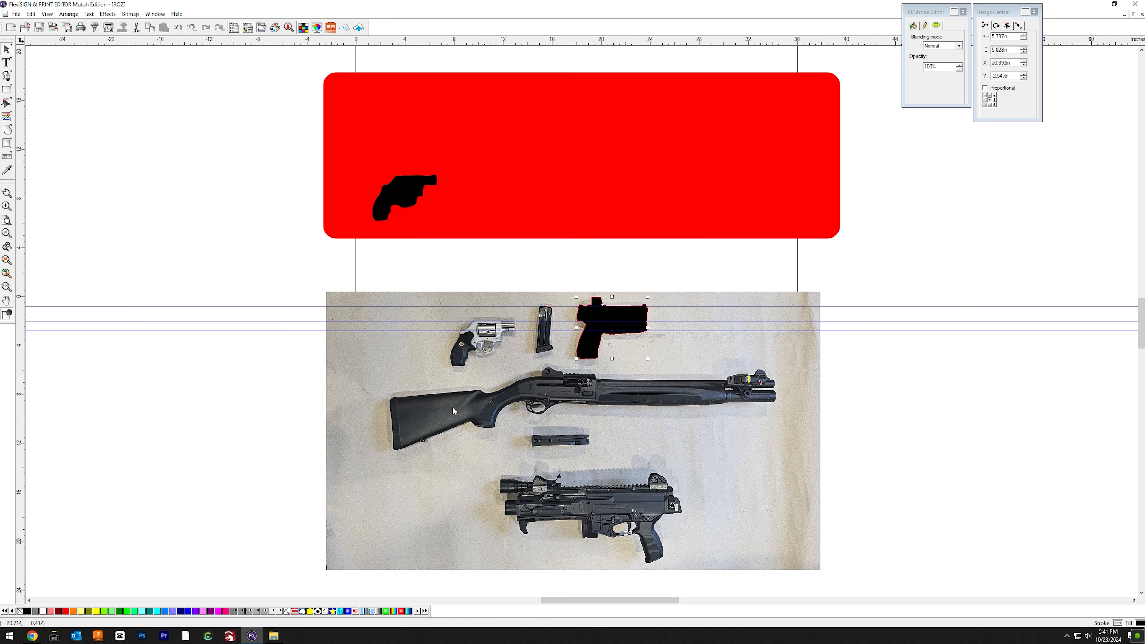
Step: Move the finished pistol silhouette from the photo onto the red panel, beside the revolver
{"action": "left_click_drag", "start_coordinate": [633, 348], "coordinate": [514, 215]}
{"action": "left_click", "coordinate": [356, 283]}
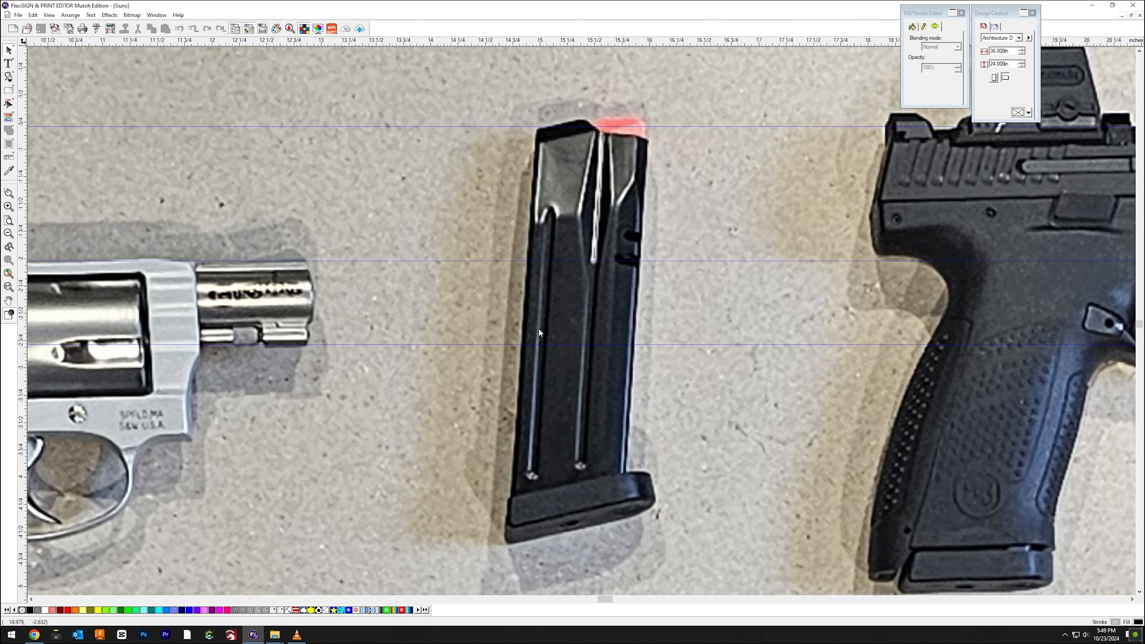
Step: Trace the upright magazine between the revolver and the pistol as a closed Bezier path
{"action": "left_click", "coordinate": [7, 75]}
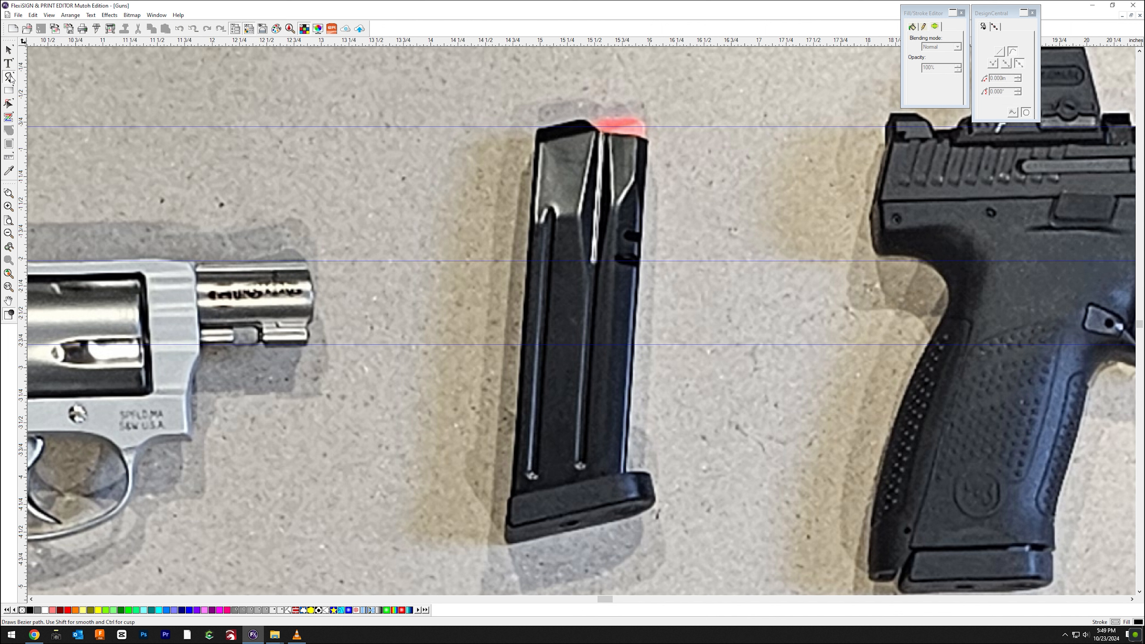
{"action": "left_click", "coordinate": [535, 138]}
{"action": "left_click", "coordinate": [506, 541]}
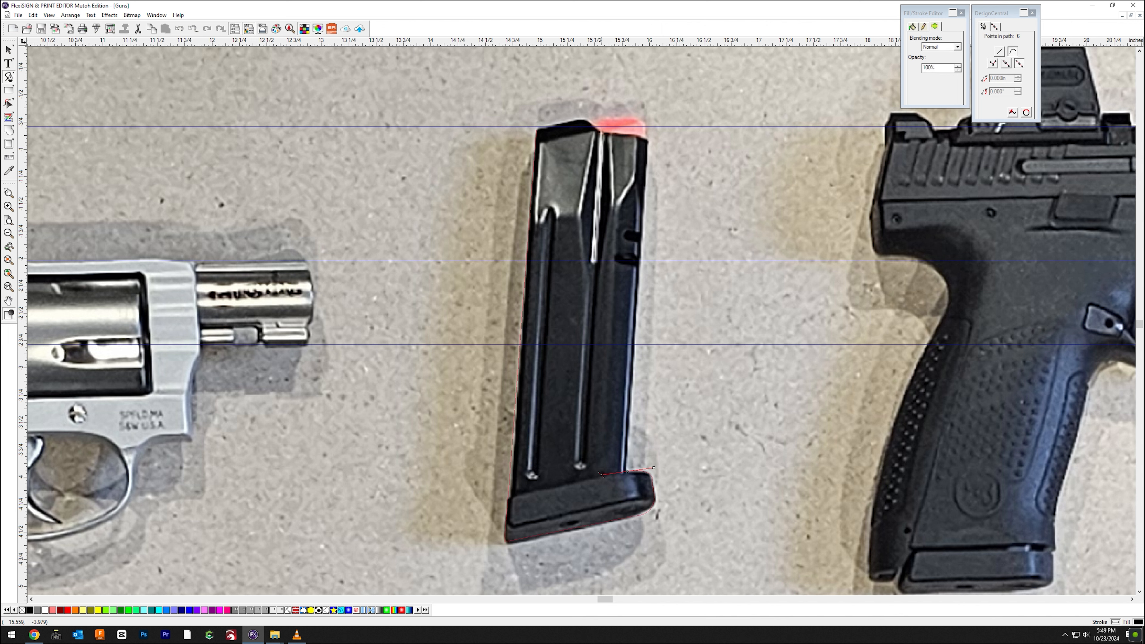
{"action": "left_click", "coordinate": [648, 143]}
{"action": "left_click", "coordinate": [645, 124]}
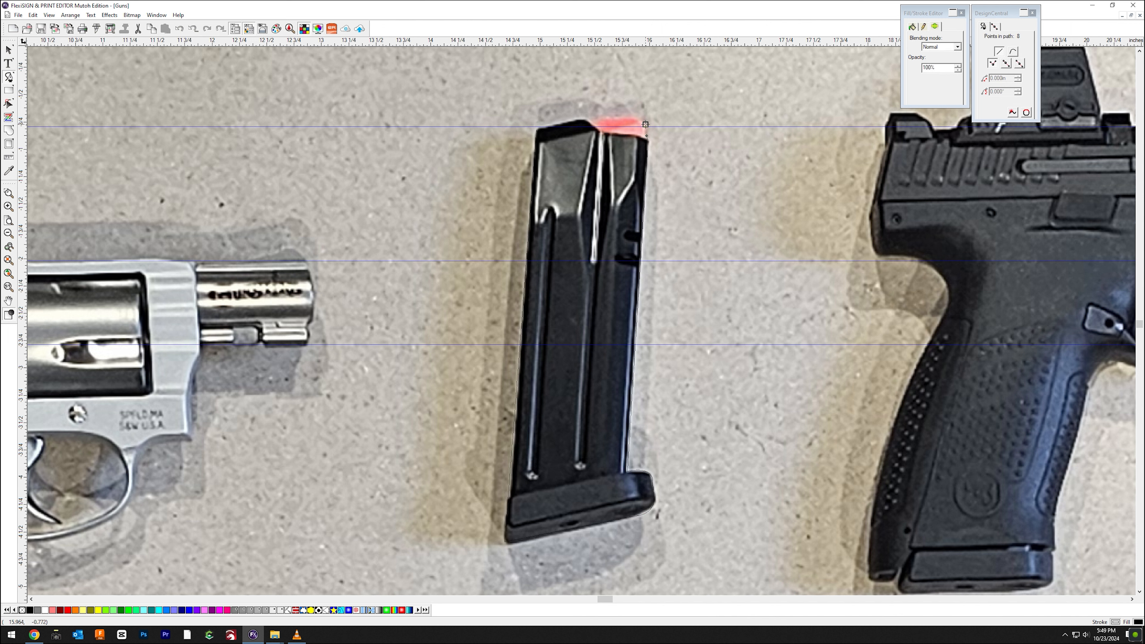
{"action": "left_click", "coordinate": [536, 134]}
{"action": "left_click", "coordinate": [9, 105]}
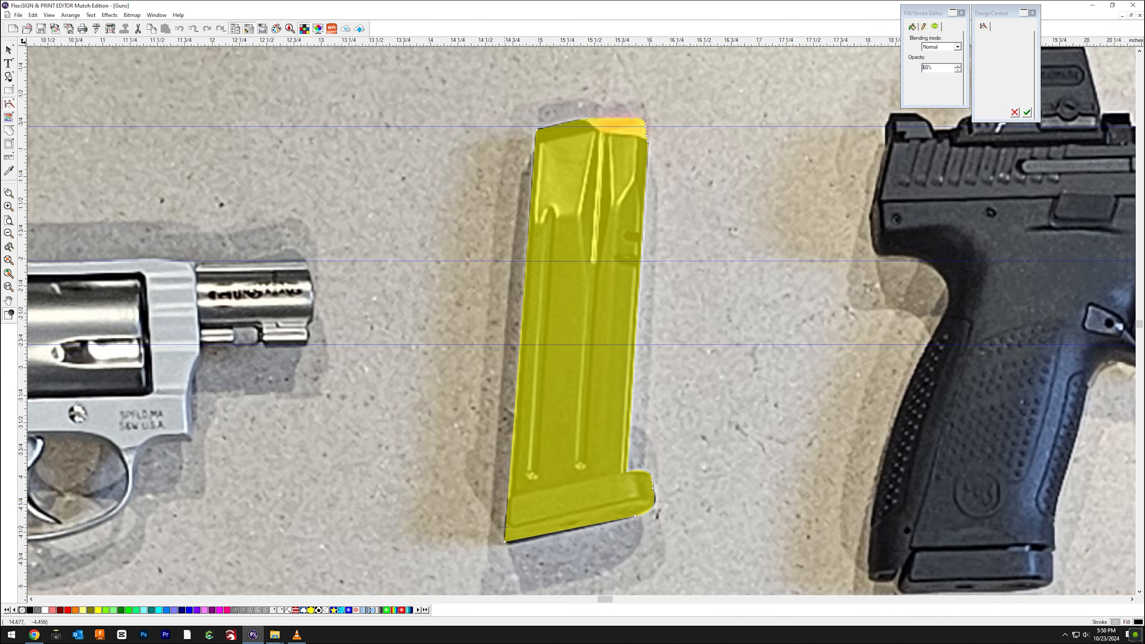
Step: Move the upright magazine silhouette off the photo onto the red panel and fill it with black
{"action": "left_click", "coordinate": [9, 50]}
{"action": "scroll", "coordinate": [539, 329], "scroll_direction": "down", "scroll_amount": 5}
{"action": "left_click_drag", "start_coordinate": [544, 329], "coordinate": [514, 222]}
{"action": "left_click", "coordinate": [957, 66]}
{"action": "left_click", "coordinate": [30, 610]}
{"action": "left_click", "coordinate": [544, 209]}
{"action": "scroll", "coordinate": [503, 214], "scroll_direction": "up", "scroll_amount": 5}
{"action": "left_click_drag", "start_coordinate": [786, 190], "coordinate": [790, 206]}
{"action": "left_click_drag", "start_coordinate": [716, 42], "coordinate": [711, 199]}
{"action": "left_click_drag", "start_coordinate": [784, 198], "coordinate": [785, 205]}
{"action": "scroll", "coordinate": [604, 213], "scroll_direction": "down", "scroll_amount": 5}
{"action": "scroll", "coordinate": [524, 225], "scroll_direction": "up", "scroll_amount": 7}
{"action": "left_click", "coordinate": [518, 225]}
{"action": "left_click", "coordinate": [509, 302]}
Step: Begin a Bezier outline of the horizontal magazine below the shotgun, tracing its upper edge to the feed-lip end
{"action": "left_click_drag", "start_coordinate": [541, 518], "coordinate": [541, 207]}
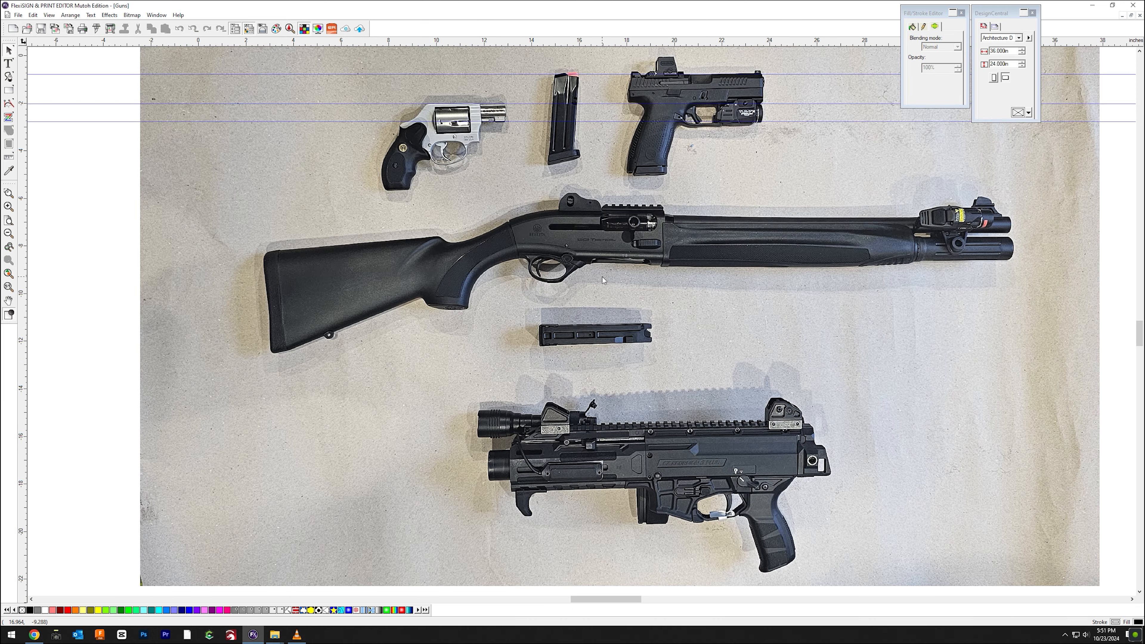
{"action": "scroll", "coordinate": [590, 318], "scroll_direction": "up", "scroll_amount": 20}
{"action": "left_click_drag", "start_coordinate": [615, 424], "coordinate": [586, 316]}
{"action": "left_click", "coordinate": [8, 78]}
{"action": "left_click", "coordinate": [148, 220]}
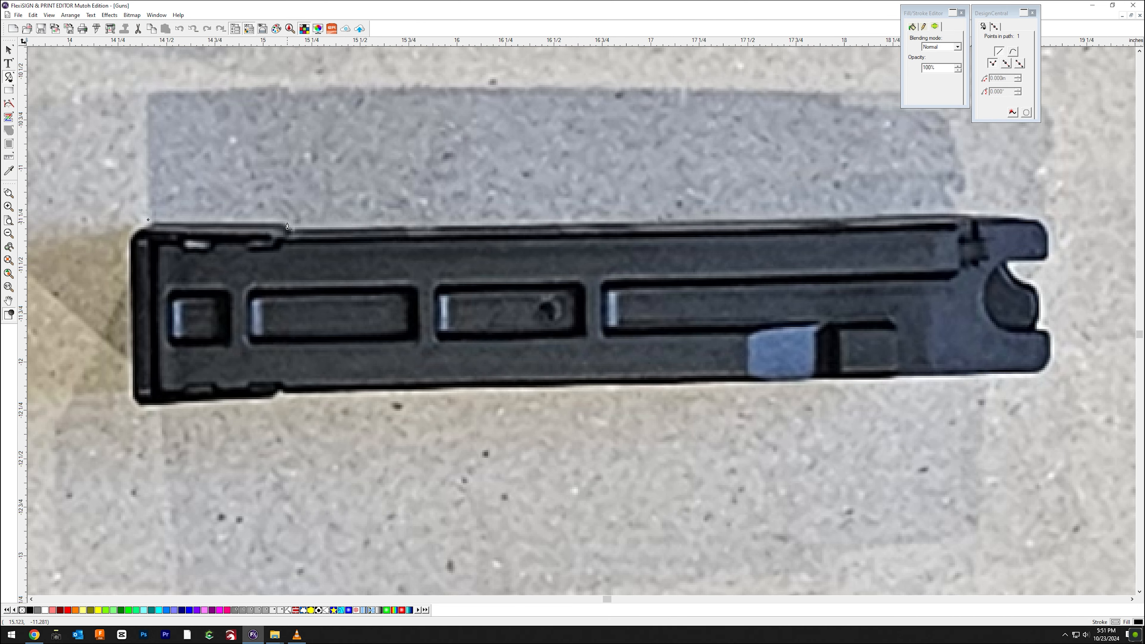
{"action": "left_click", "coordinate": [968, 215]}
{"action": "left_click", "coordinate": [1034, 218]}
{"action": "left_click_drag", "start_coordinate": [1049, 237], "coordinate": [1051, 244]}
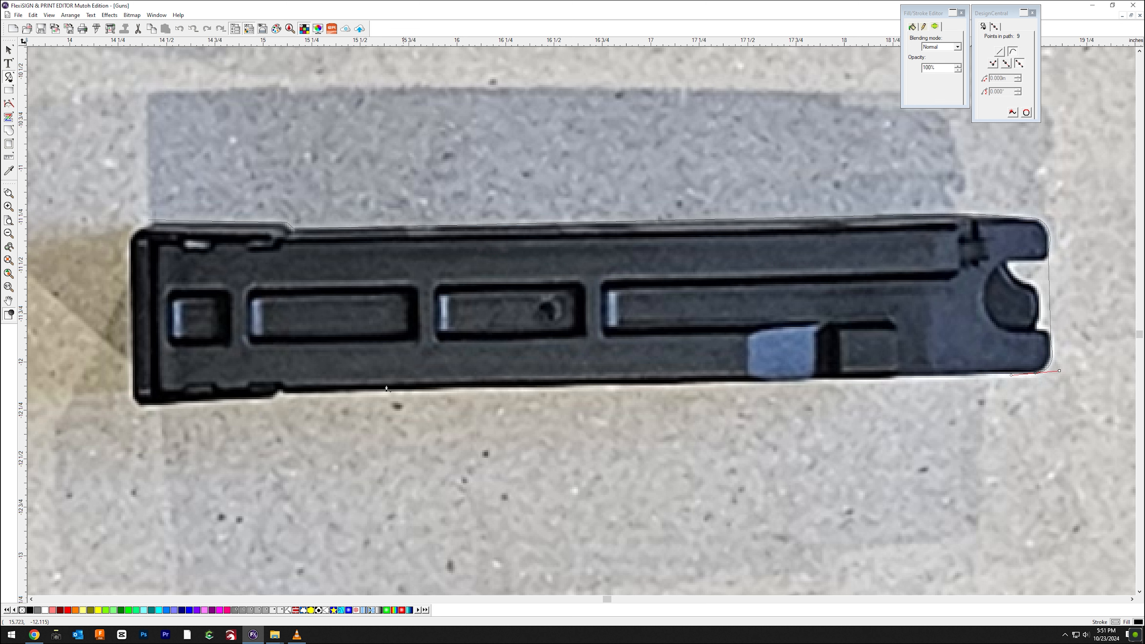
Step: Trace the horizontal magazine's lower edge and baseplate end, then close the path
{"action": "left_click", "coordinate": [282, 395]}
{"action": "left_click", "coordinate": [272, 400]}
{"action": "left_click", "coordinate": [143, 407]}
{"action": "left_click_drag", "start_coordinate": [133, 396], "coordinate": [132, 380]}
{"action": "left_click", "coordinate": [129, 246]}
{"action": "left_click_drag", "start_coordinate": [142, 226], "coordinate": [154, 219]}
{"action": "left_click", "coordinate": [148, 219]}
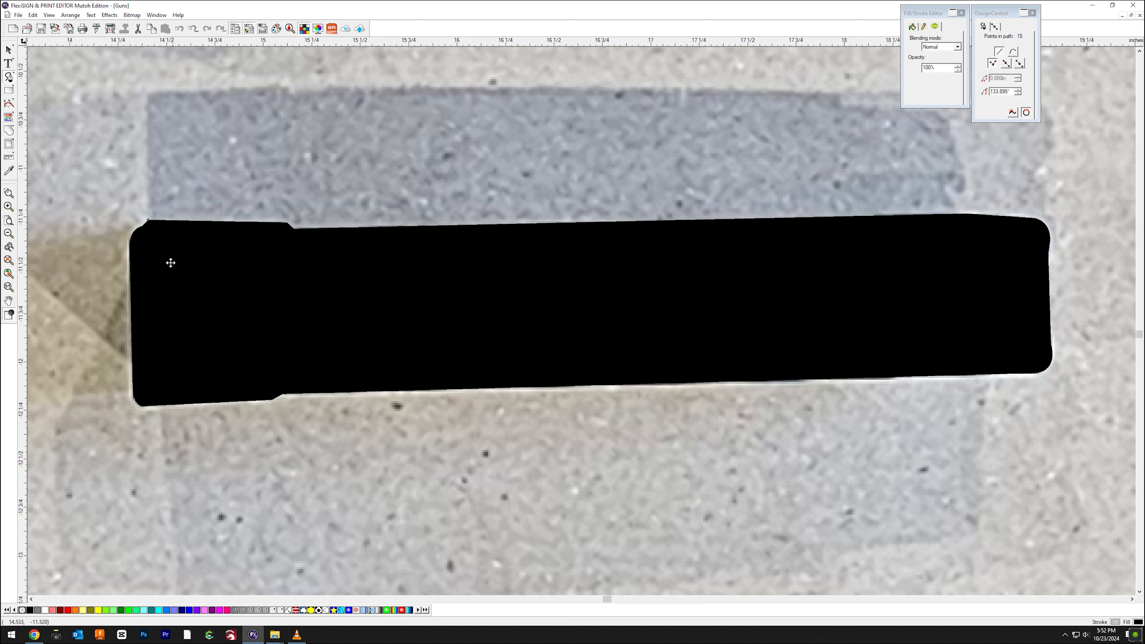
{"action": "double_click", "coordinate": [171, 263]}
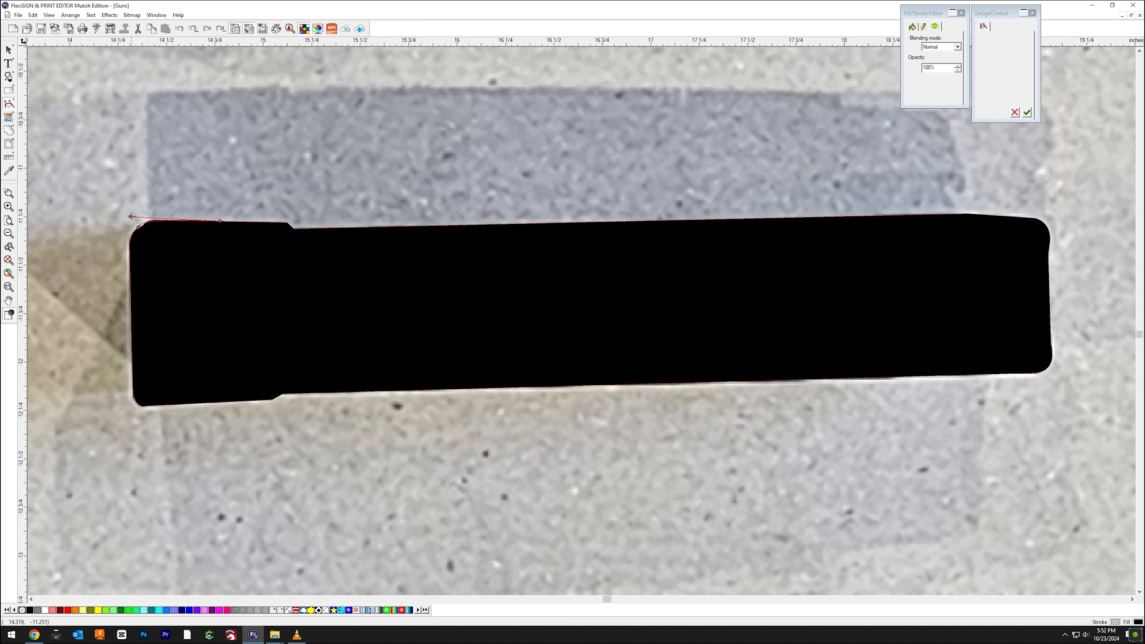
Step: Reshape the outline curve at the upper corner of the horizontal magazine's baseplate
{"action": "left_click_drag", "start_coordinate": [131, 216], "coordinate": [140, 218]}
{"action": "scroll", "coordinate": [133, 225], "scroll_direction": "up", "scroll_amount": 12}
{"action": "left_click_drag", "start_coordinate": [205, 237], "coordinate": [301, 166]}
{"action": "scroll", "coordinate": [366, 311], "scroll_direction": "down", "scroll_amount": 10}
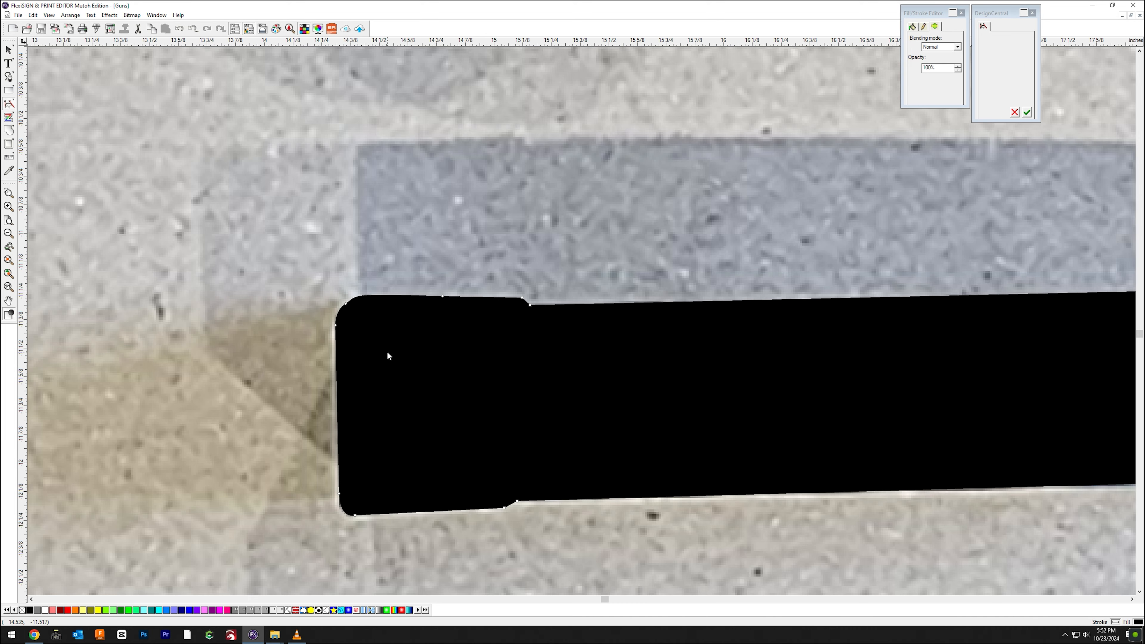
{"action": "left_click_drag", "start_coordinate": [354, 296], "coordinate": [340, 294]}
{"action": "scroll", "coordinate": [333, 306], "scroll_direction": "up", "scroll_amount": 10}
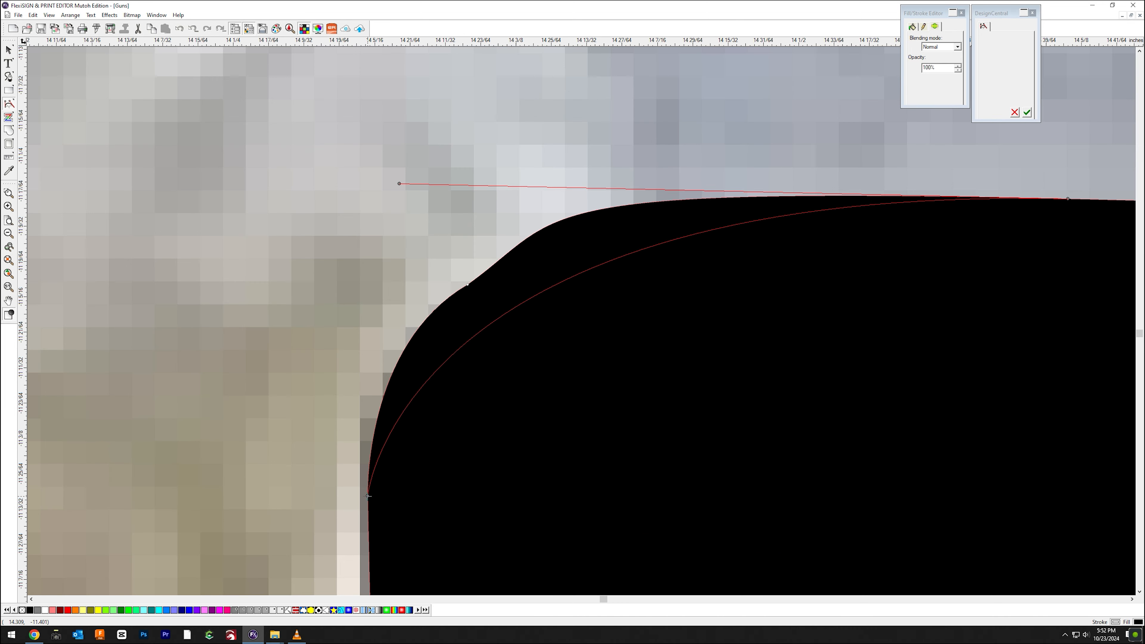
{"action": "left_click_drag", "start_coordinate": [367, 496], "coordinate": [366, 204]}
{"action": "scroll", "coordinate": [427, 264], "scroll_direction": "down", "scroll_amount": 10}
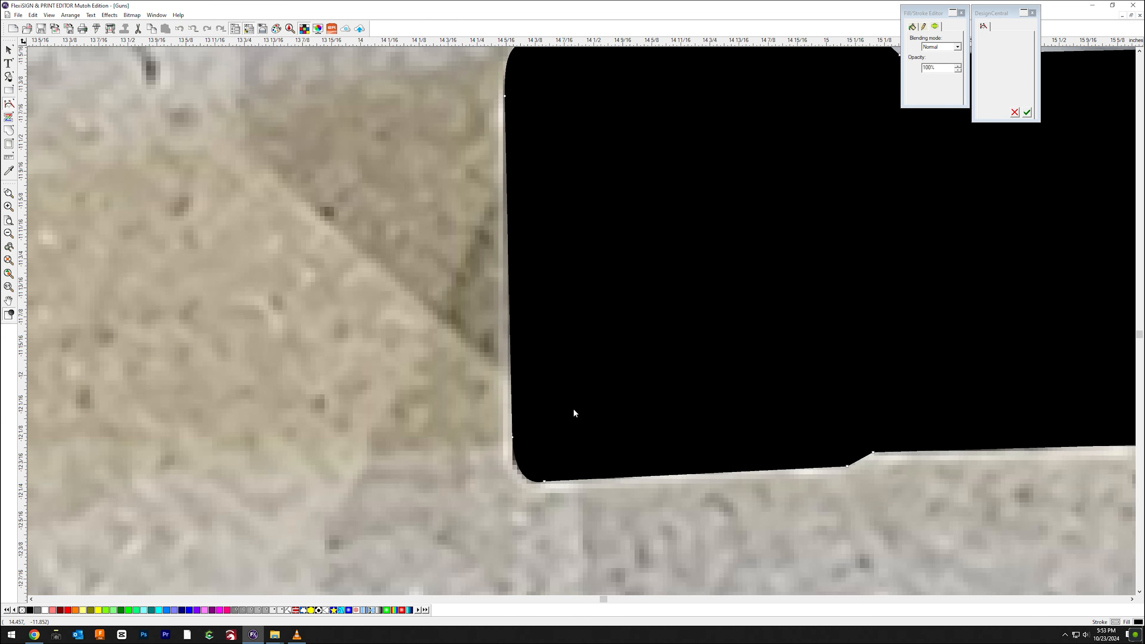
Step: Fill the horizontal magazine outline with yellow at 65% opacity and fine-tune the baseplate's upper corner curve
{"action": "scroll", "coordinate": [575, 412], "scroll_direction": "up", "scroll_amount": 4}
{"action": "left_click", "coordinate": [958, 70]}
{"action": "left_click", "coordinate": [98, 612]}
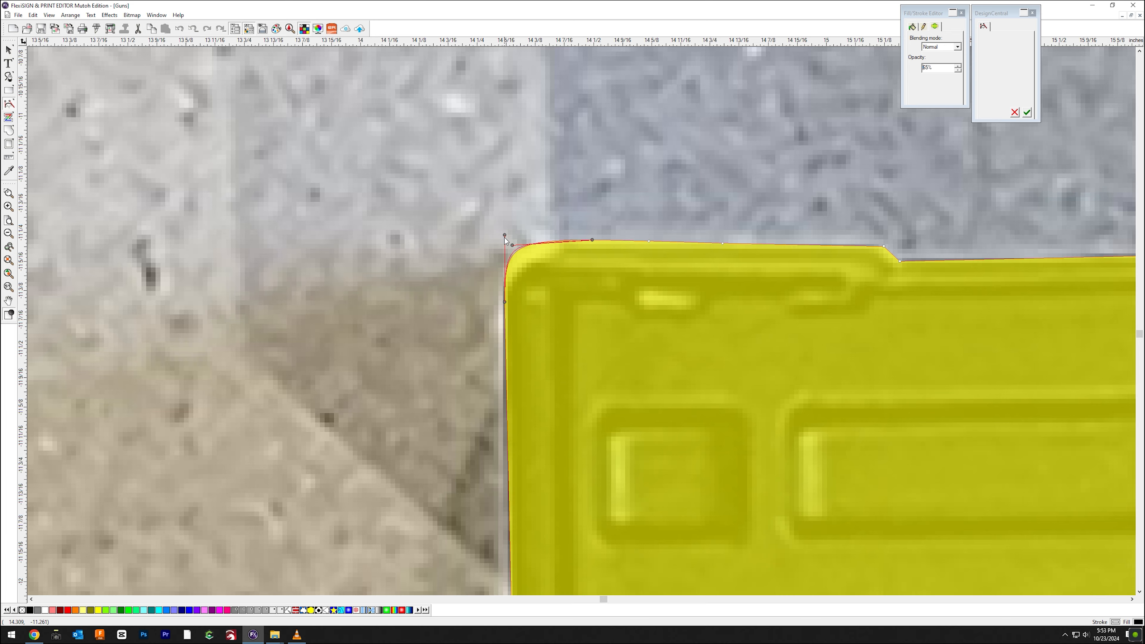
{"action": "left_click_drag", "start_coordinate": [504, 237], "coordinate": [506, 241]}
Step: Delete the surplus outline points along the top edge and upper corner of the magazine's baseplate
{"action": "scroll", "coordinate": [960, 347], "scroll_direction": "down", "scroll_amount": 5}
{"action": "left_click_drag", "start_coordinate": [942, 308], "coordinate": [427, 245]}
{"action": "scroll", "coordinate": [495, 296], "scroll_direction": "up", "scroll_amount": 5}
{"action": "left_click", "coordinate": [8, 103]}
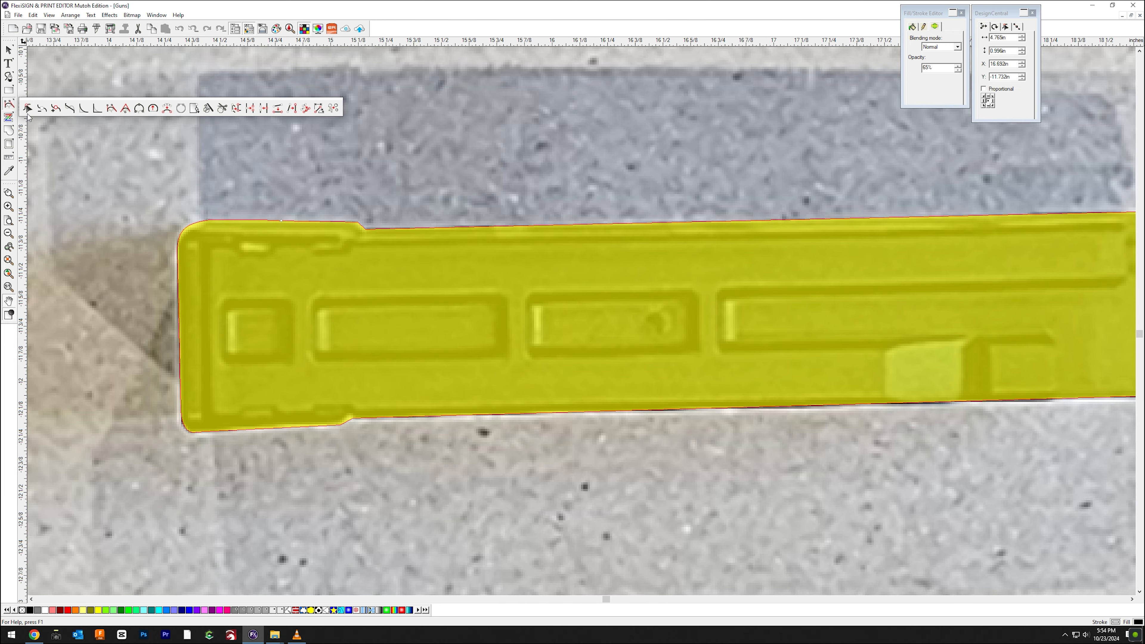
{"action": "left_click", "coordinate": [281, 221]}
{"action": "key", "text": "Delete"}
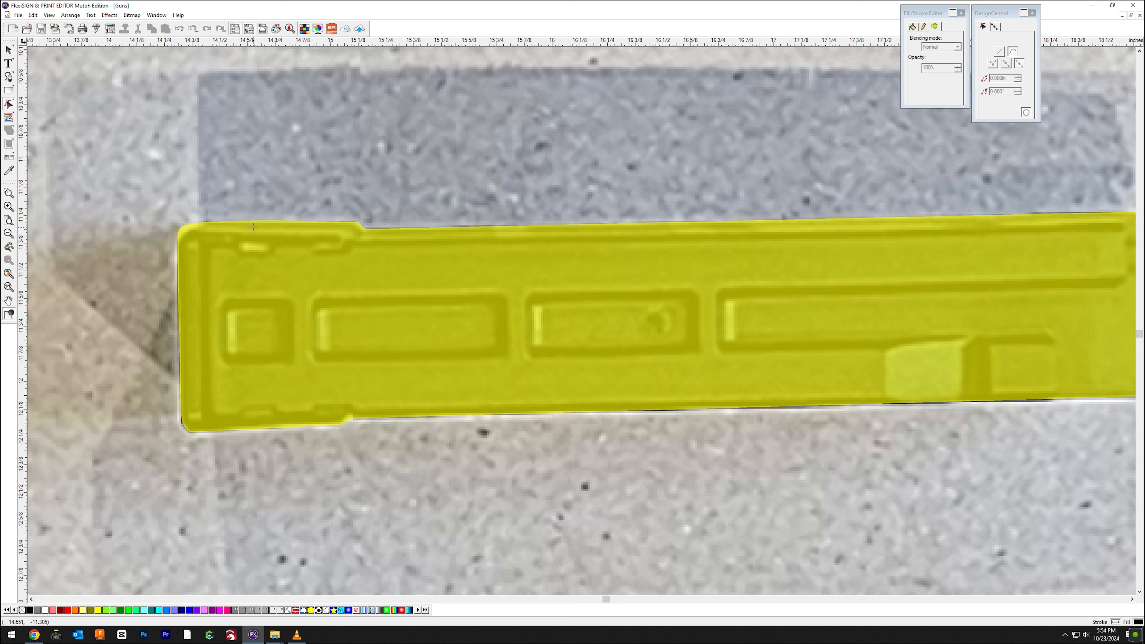
{"action": "left_click", "coordinate": [180, 226]}
{"action": "key", "text": "Delete"}
{"action": "key", "text": "Delete"}
Step: Round the baseplate's upper corner with a single optimized curve segment
{"action": "scroll", "coordinate": [176, 249], "scroll_direction": "up", "scroll_amount": 4}
{"action": "left_click", "coordinate": [9, 104]}
{"action": "left_click", "coordinate": [44, 108]}
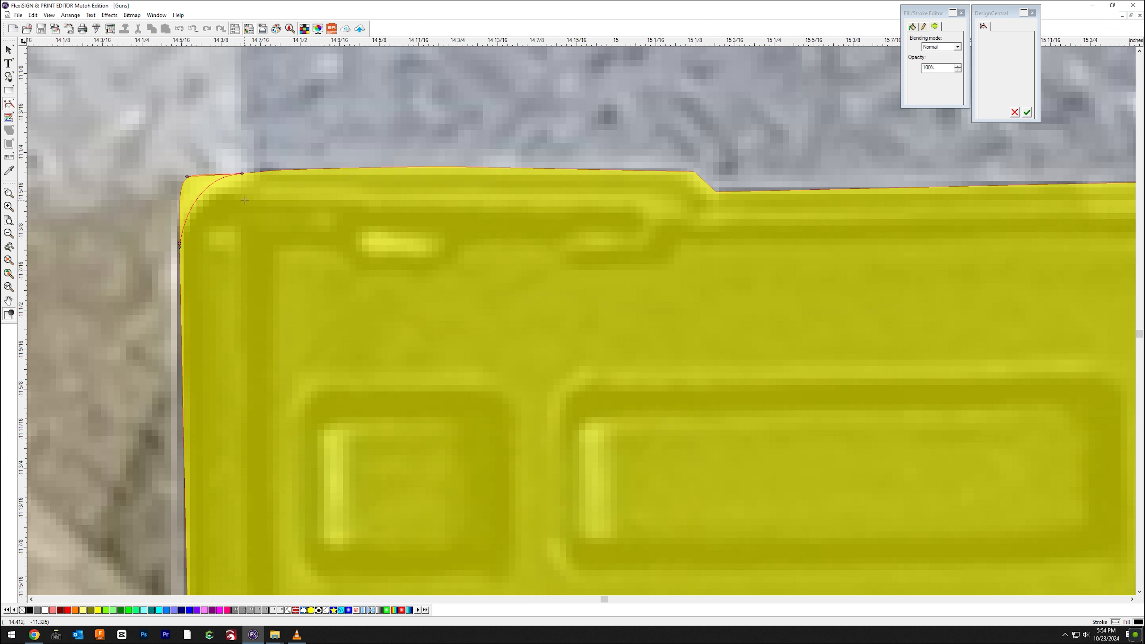
{"action": "left_click_drag", "start_coordinate": [189, 177], "coordinate": [193, 167]}
{"action": "scroll", "coordinate": [418, 337], "scroll_direction": "down", "scroll_amount": 7}
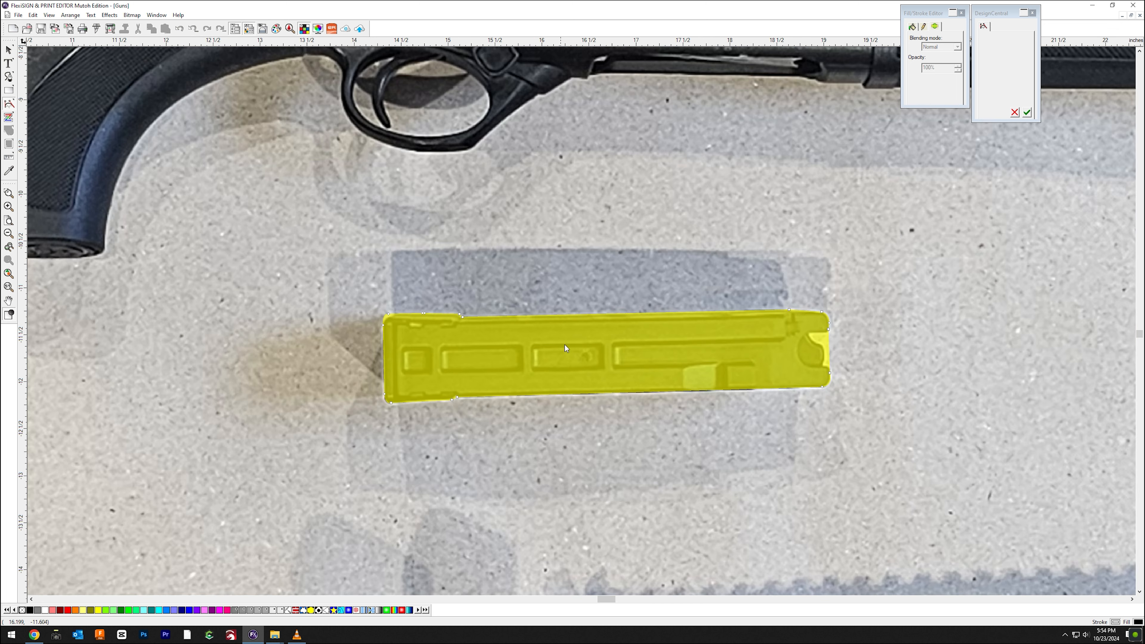
Step: Move the horizontal magazine silhouette up onto the red panel and fill it with black at 100% opacity
{"action": "left_click", "coordinate": [110, 15]}
{"action": "left_click", "coordinate": [119, 26]}
{"action": "left_click", "coordinate": [1027, 112]}
{"action": "scroll", "coordinate": [554, 452], "scroll_direction": "down", "scroll_amount": 8}
{"action": "left_click_drag", "start_coordinate": [556, 441], "coordinate": [651, 207]}
{"action": "left_click", "coordinate": [30, 611]}
{"action": "double_click", "coordinate": [929, 68]}
{"action": "type", "text": "100"}
{"action": "key", "text": "Return"}
{"action": "scroll", "coordinate": [608, 509], "scroll_direction": "up", "scroll_amount": 2}
{"action": "scroll", "coordinate": [609, 510], "scroll_direction": "up", "scroll_amount": 3}
{"action": "left_click_drag", "start_coordinate": [609, 511], "coordinate": [562, 301]}
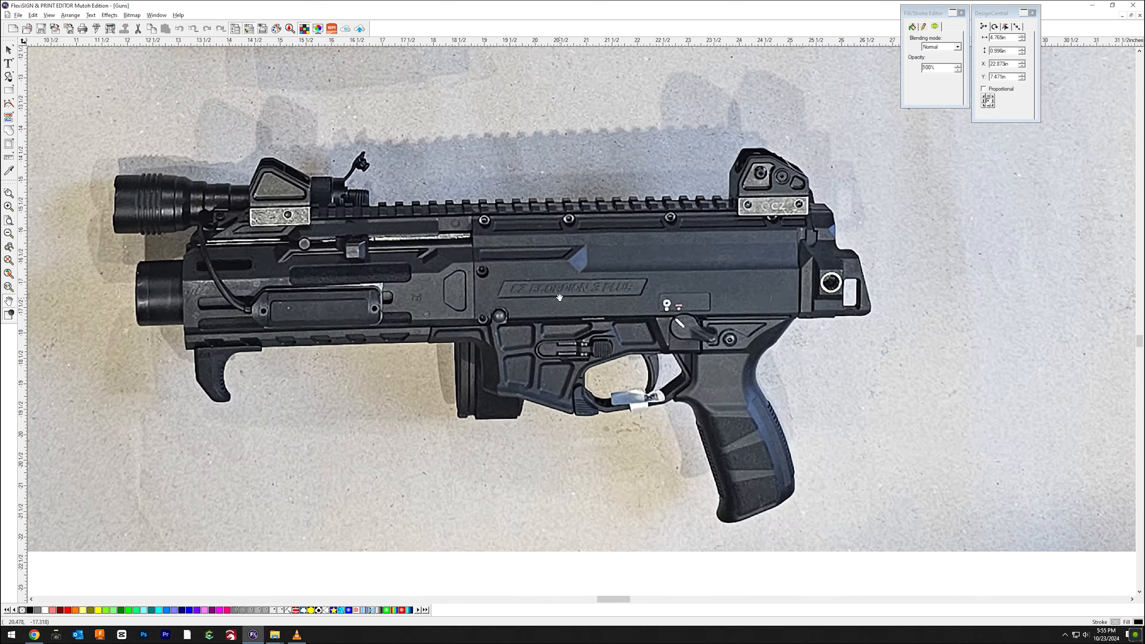
{"action": "scroll", "coordinate": [562, 302], "scroll_direction": "up", "scroll_amount": 1}
{"action": "scroll", "coordinate": [479, 302], "scroll_direction": "down", "scroll_amount": 4}
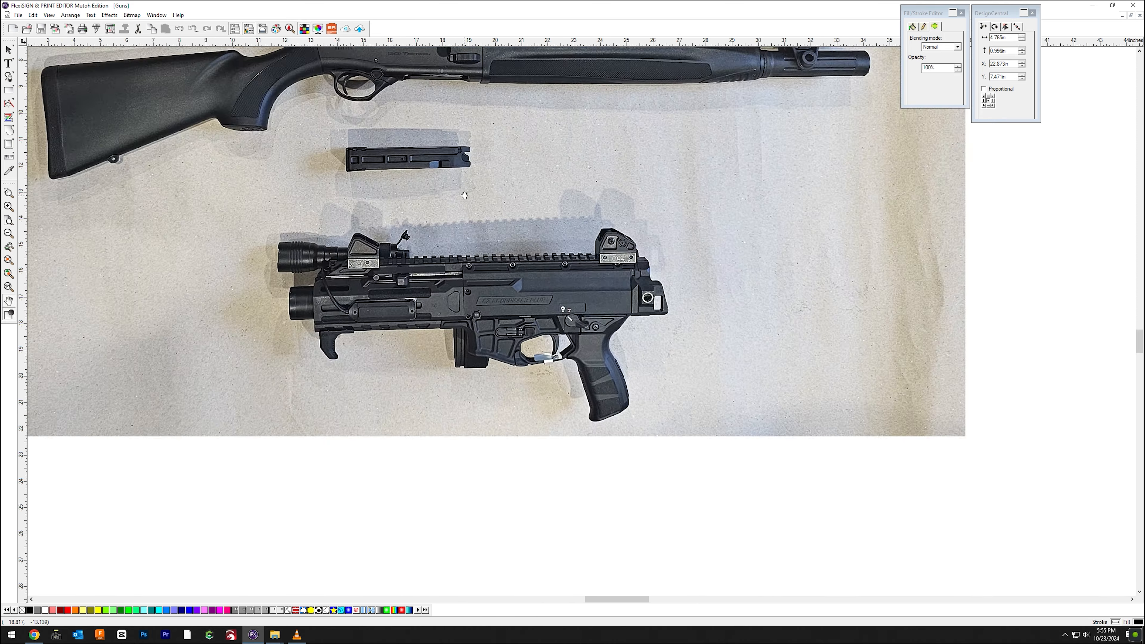
Step: Begin a Bezier outline of the shotgun, tracing the top of the barrel forward from the receiver
{"action": "scroll", "coordinate": [465, 195], "scroll_direction": "down", "scroll_amount": 1}
{"action": "scroll", "coordinate": [490, 99], "scroll_direction": "up", "scroll_amount": 2}
{"action": "left_click_drag", "start_coordinate": [491, 98], "coordinate": [325, 299]}
{"action": "scroll", "coordinate": [632, 284], "scroll_direction": "up", "scroll_amount": 4}
{"action": "left_click", "coordinate": [9, 77]}
{"action": "left_click", "coordinate": [121, 217]}
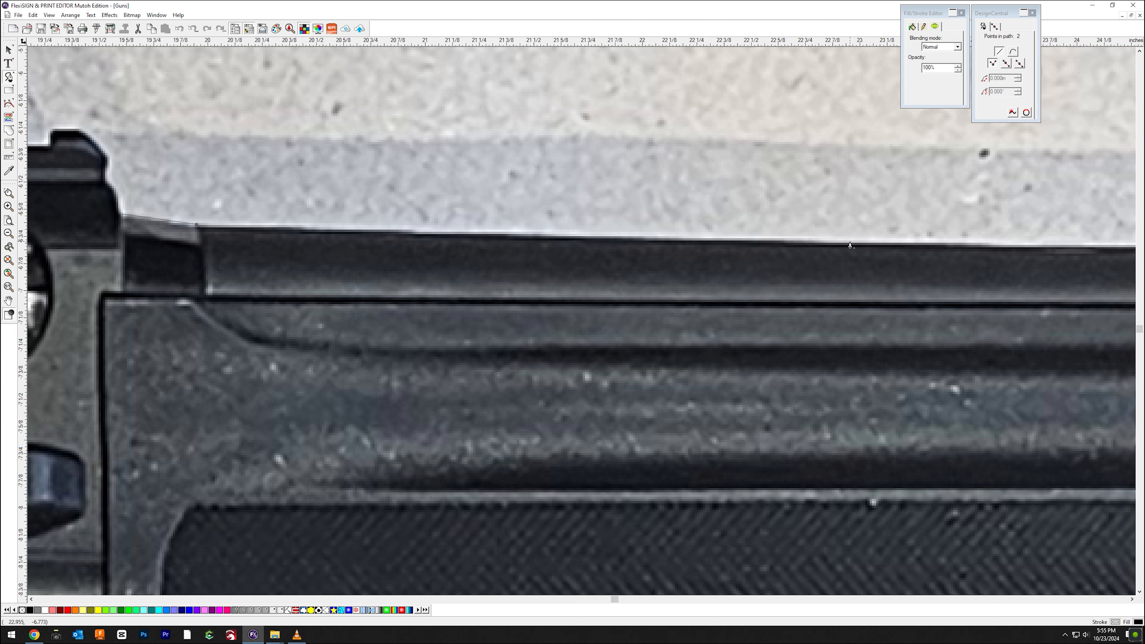
{"action": "left_click", "coordinate": [950, 244]}
{"action": "left_click_drag", "start_coordinate": [729, 292], "coordinate": [498, 294]}
{"action": "left_click_drag", "start_coordinate": [938, 293], "coordinate": [337, 306]}
{"action": "left_click", "coordinate": [984, 266]}
{"action": "left_click_drag", "start_coordinate": [1027, 305], "coordinate": [150, 334]}
Step: Continue the shotgun outline up the rear and along the top of the barrel-mounted light unit
{"action": "left_click", "coordinate": [717, 292]}
{"action": "left_click", "coordinate": [737, 282]}
{"action": "left_click", "coordinate": [735, 263]}
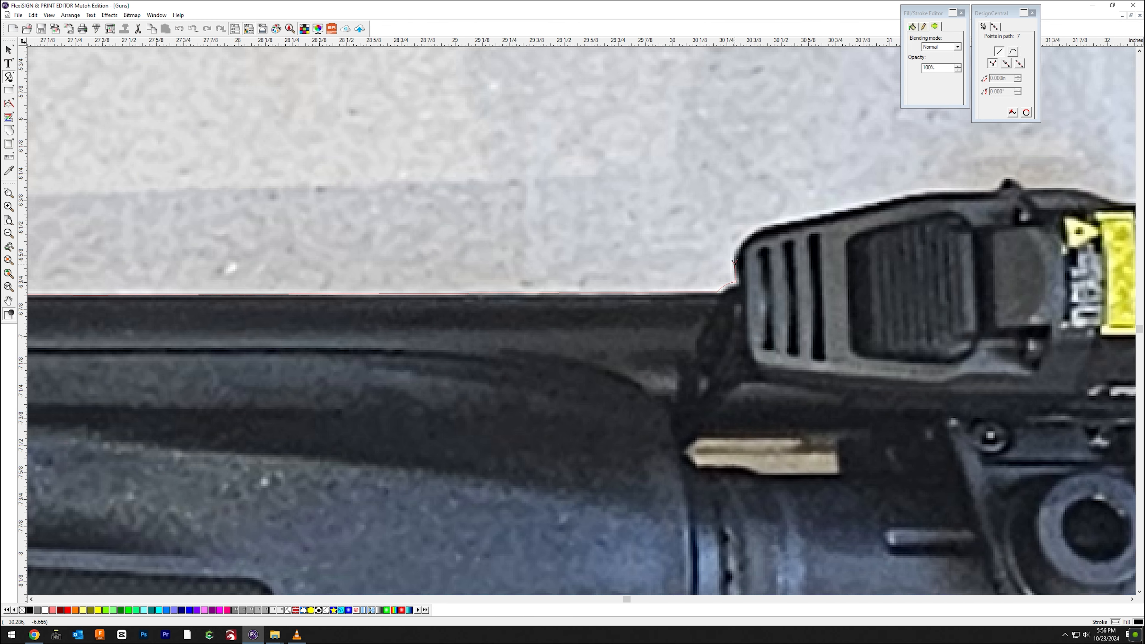
{"action": "left_click", "coordinate": [773, 224]}
{"action": "left_click_drag", "start_coordinate": [883, 207], "coordinate": [500, 273]}
{"action": "left_click", "coordinate": [541, 258]}
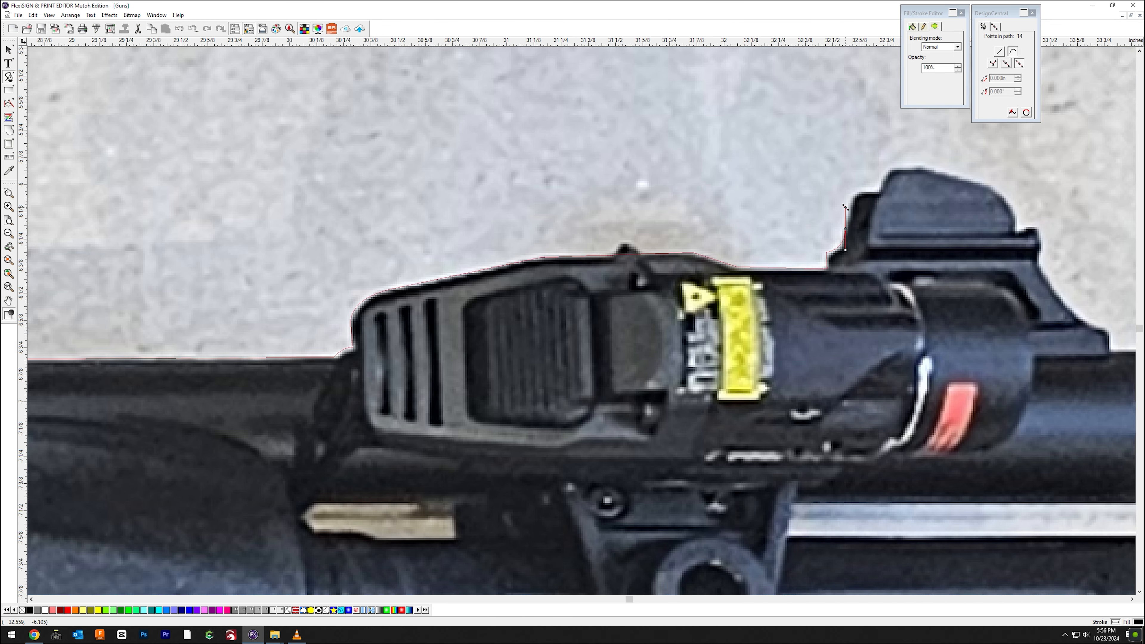
Step: Trace the shotgun's front sight and continue the outline down toward the top of the muzzle
{"action": "left_click", "coordinate": [860, 171]}
{"action": "left_click", "coordinate": [922, 167]}
{"action": "left_click", "coordinate": [1042, 261]}
{"action": "left_click_drag", "start_coordinate": [1060, 287], "coordinate": [813, 286]}
{"action": "left_click_drag", "start_coordinate": [857, 328], "coordinate": [899, 333]}
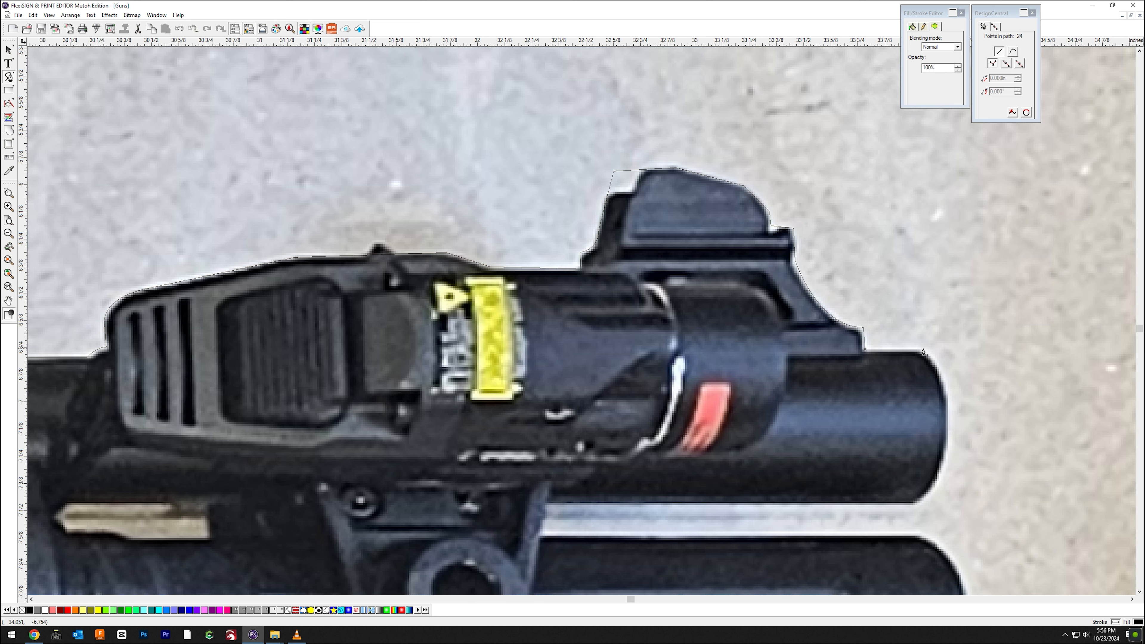
Step: Continue the shotgun outline around the muzzle and the magazine tube's end, and back along the tube's underside
{"action": "left_click", "coordinate": [946, 509]}
{"action": "left_click_drag", "start_coordinate": [948, 510], "coordinate": [952, 211]}
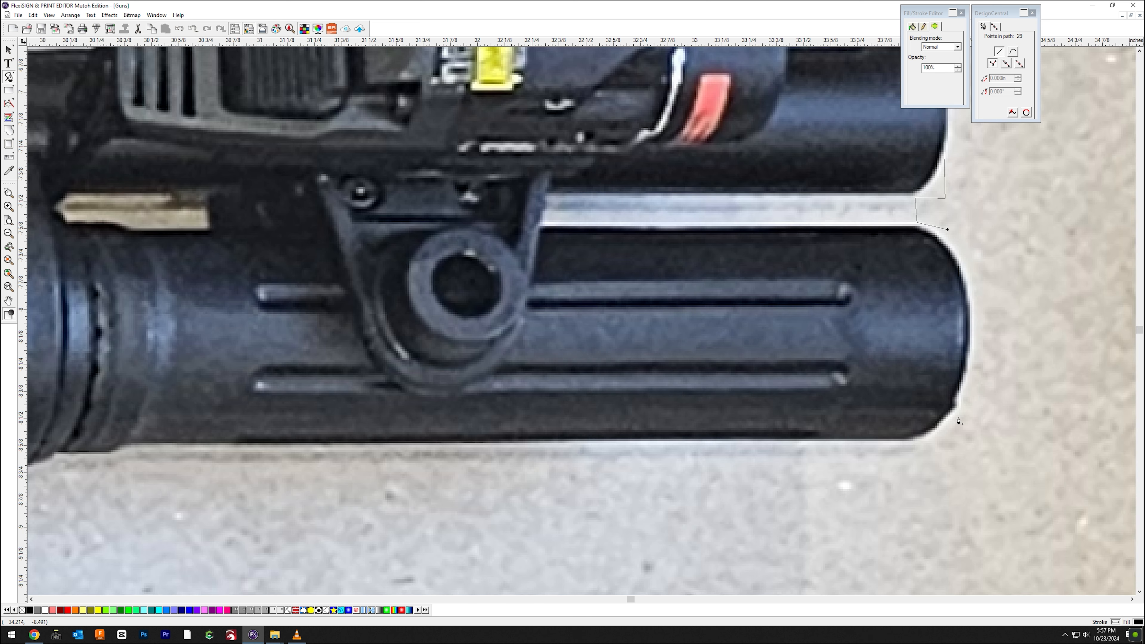
{"action": "left_click", "coordinate": [124, 450]}
{"action": "left_click_drag", "start_coordinate": [126, 451], "coordinate": [863, 332]}
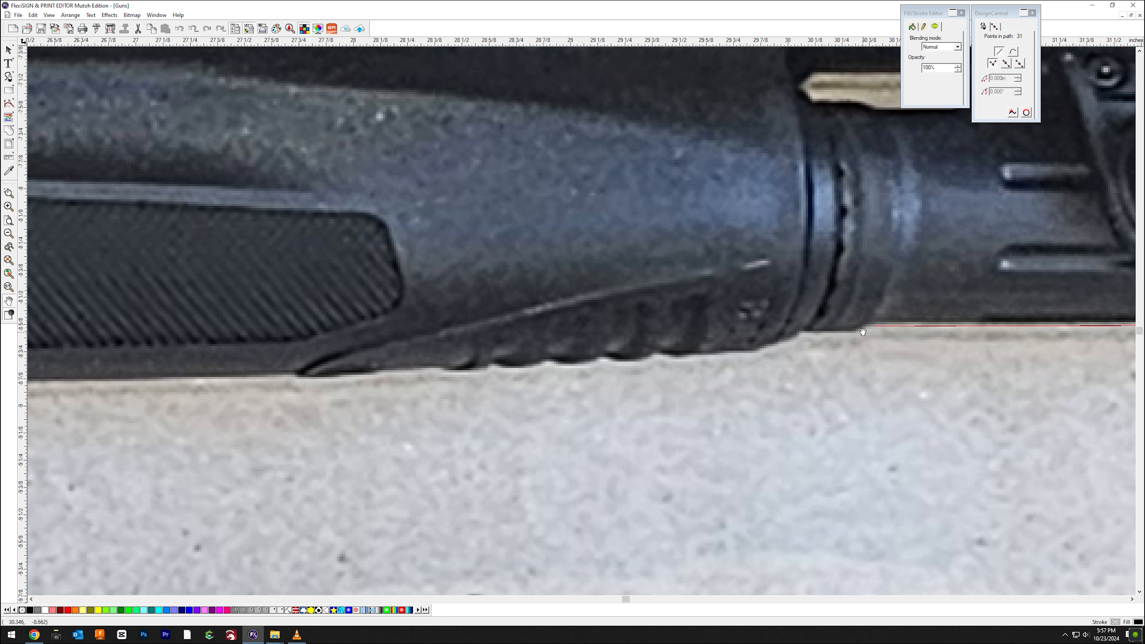
Step: Trace the underside of the shotgun's forend back to its rear edge at the receiver
{"action": "left_click", "coordinate": [307, 380]}
{"action": "left_click_drag", "start_coordinate": [307, 380], "coordinate": [887, 534]}
{"action": "left_click", "coordinate": [425, 279]}
{"action": "scroll", "coordinate": [425, 279], "scroll_direction": "down", "scroll_amount": 1}
{"action": "left_click_drag", "start_coordinate": [424, 279], "coordinate": [990, 332]}
{"action": "left_click", "coordinate": [175, 327]}
{"action": "left_click", "coordinate": [166, 319]}
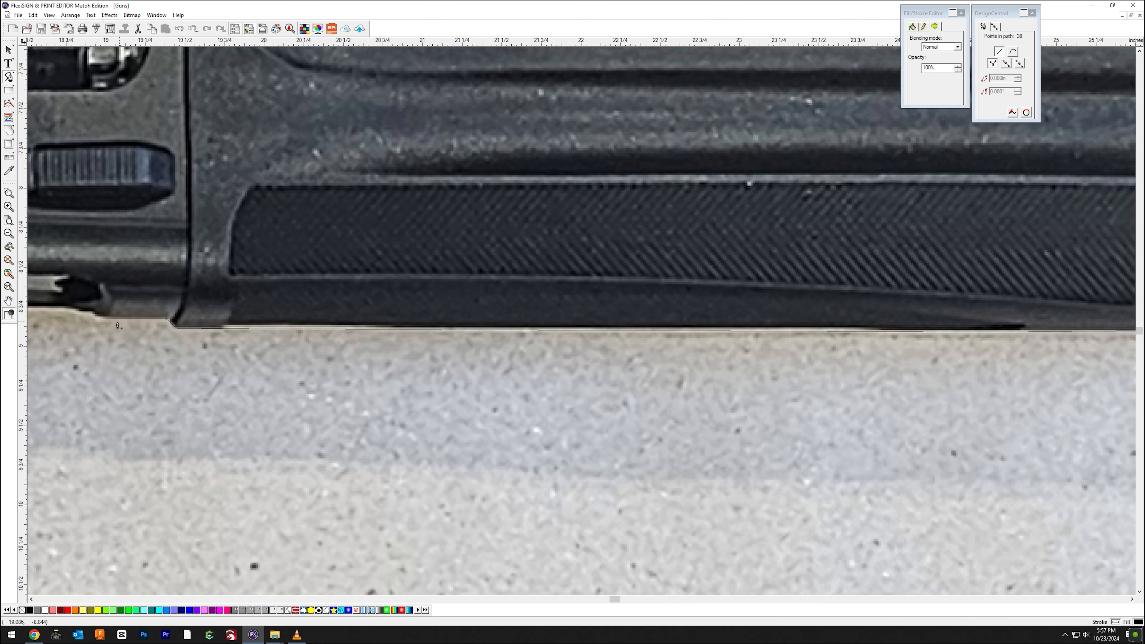
Step: Continue the shotgun outline along the receiver's underside and around the trigger guard
{"action": "left_click", "coordinate": [117, 325]}
{"action": "left_click_drag", "start_coordinate": [117, 325], "coordinate": [988, 315]}
{"action": "left_click", "coordinate": [593, 308]}
{"action": "left_click", "coordinate": [574, 310]}
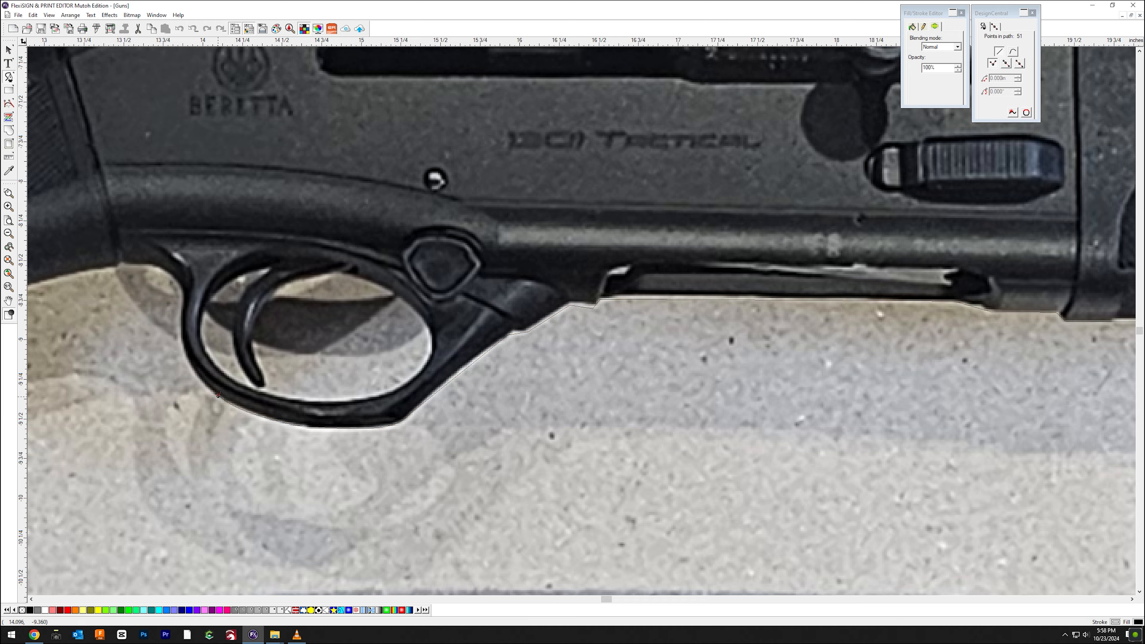
{"action": "left_click", "coordinate": [218, 396]}
{"action": "left_click_drag", "start_coordinate": [219, 395], "coordinate": [603, 412]}
{"action": "scroll", "coordinate": [603, 411], "scroll_direction": "up", "scroll_amount": 8}
{"action": "left_click_drag", "start_coordinate": [524, 248], "coordinate": [525, 128]}
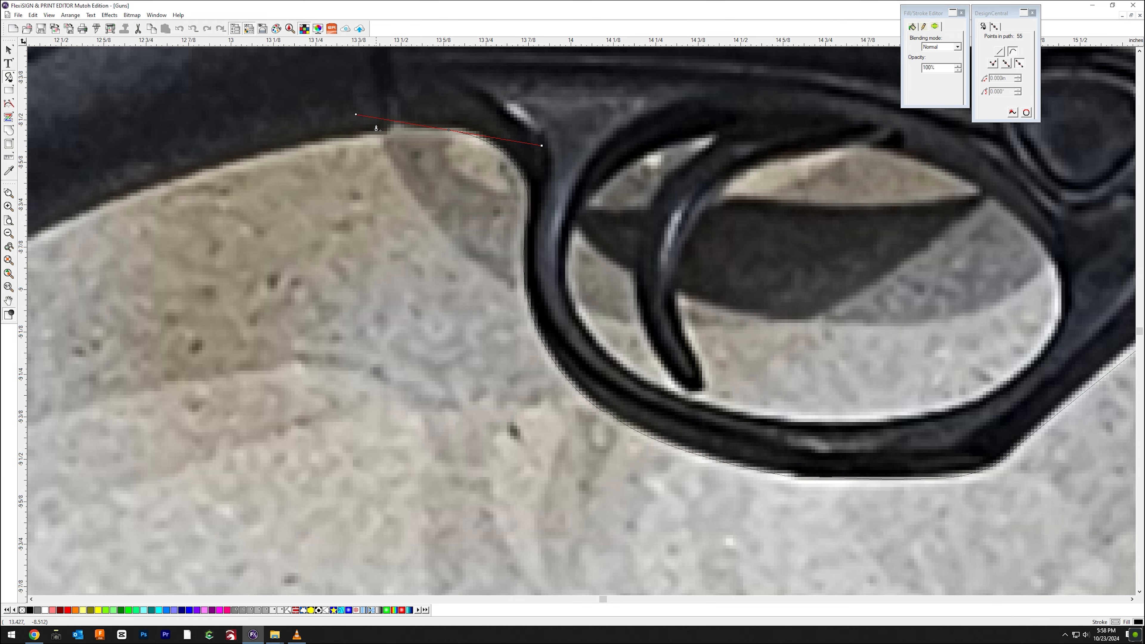
Step: Trace the curved front edge of the shotgun's grip from behind the trigger guard down to the grip cap
{"action": "left_click_drag", "start_coordinate": [73, 218], "coordinate": [13, 246]}
{"action": "scroll", "coordinate": [224, 300], "scroll_direction": "down", "scroll_amount": 3}
{"action": "left_click_drag", "start_coordinate": [224, 300], "coordinate": [823, 279]}
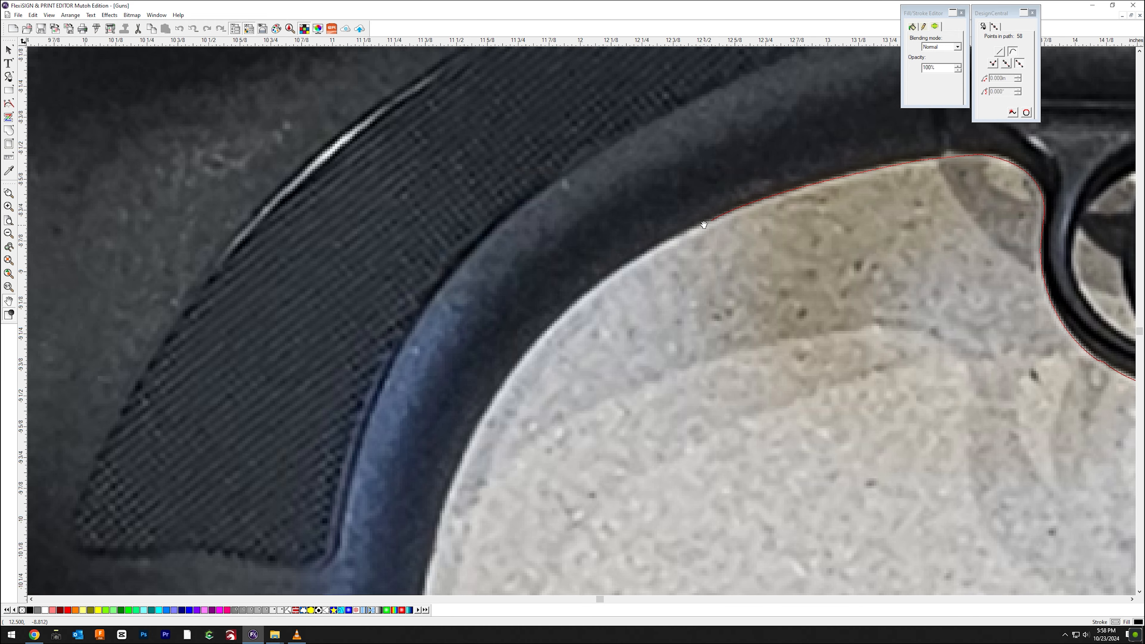
{"action": "left_click_drag", "start_coordinate": [555, 320], "coordinate": [507, 375]}
{"action": "left_click_drag", "start_coordinate": [459, 472], "coordinate": [479, 595]}
{"action": "left_click_drag", "start_coordinate": [489, 314], "coordinate": [488, 200]}
{"action": "left_click", "coordinate": [421, 522]}
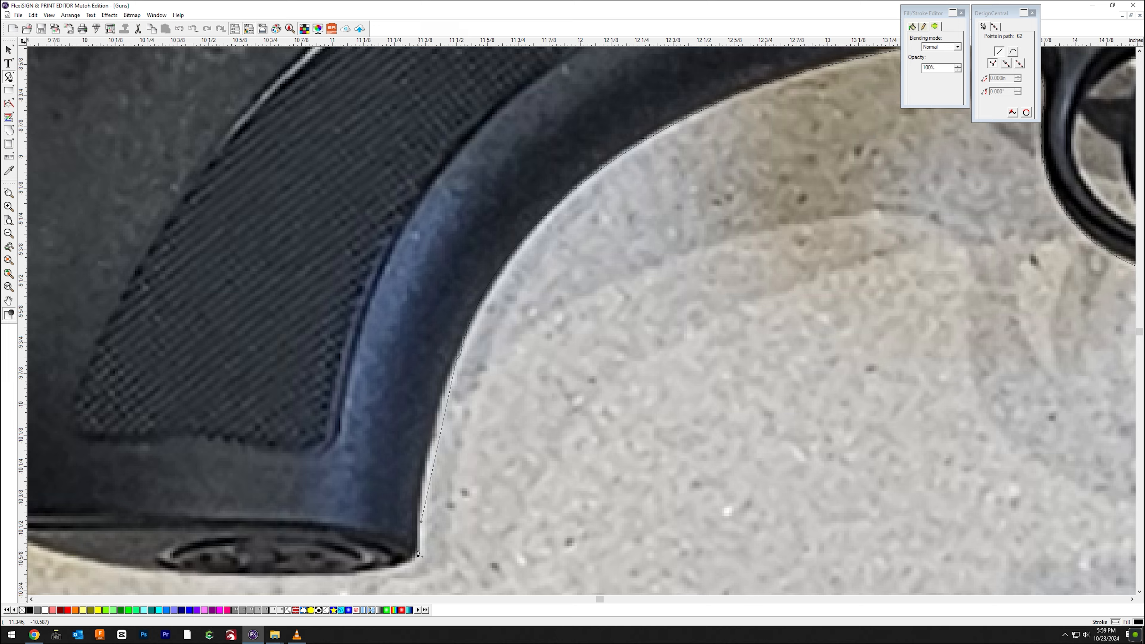
Step: Trace the underside of the shotgun's grip cap and continue up to the stock's lower edge
{"action": "left_click", "coordinate": [179, 573]}
{"action": "left_click_drag", "start_coordinate": [179, 573], "coordinate": [671, 456]}
{"action": "left_click_drag", "start_coordinate": [484, 411], "coordinate": [429, 372]}
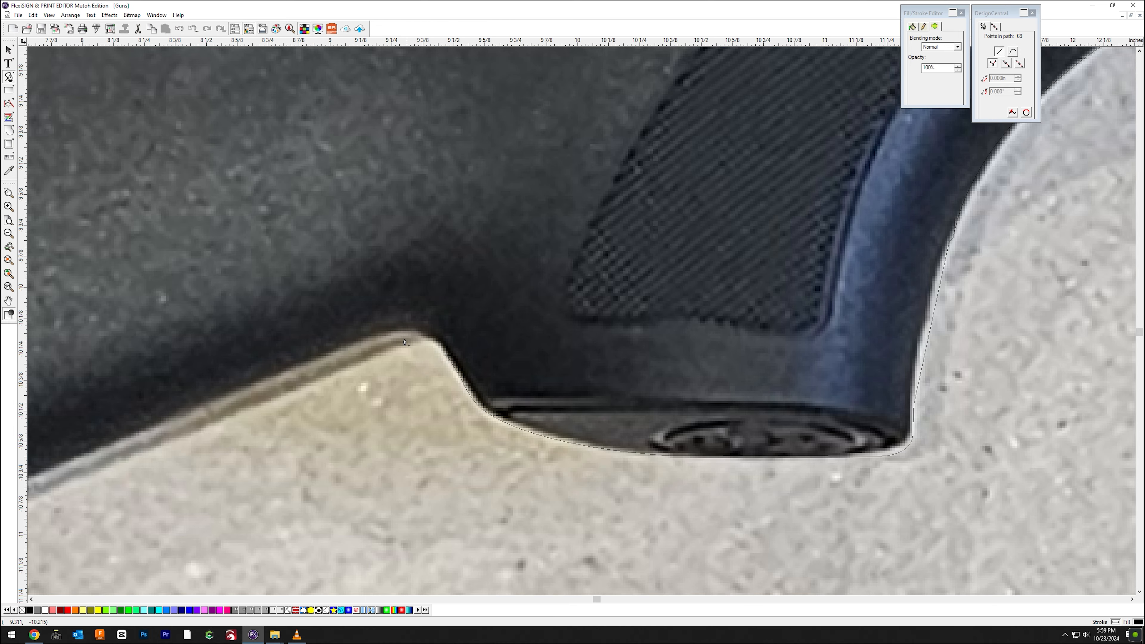
Step: Trace the shotgun stock's lower edge around the sling stud to the butt's rounded lower corner
{"action": "left_click_drag", "start_coordinate": [356, 341], "coordinate": [900, 153]}
{"action": "left_click_drag", "start_coordinate": [103, 489], "coordinate": [801, 226]}
{"action": "left_click", "coordinate": [757, 237]}
{"action": "left_click", "coordinate": [752, 273]}
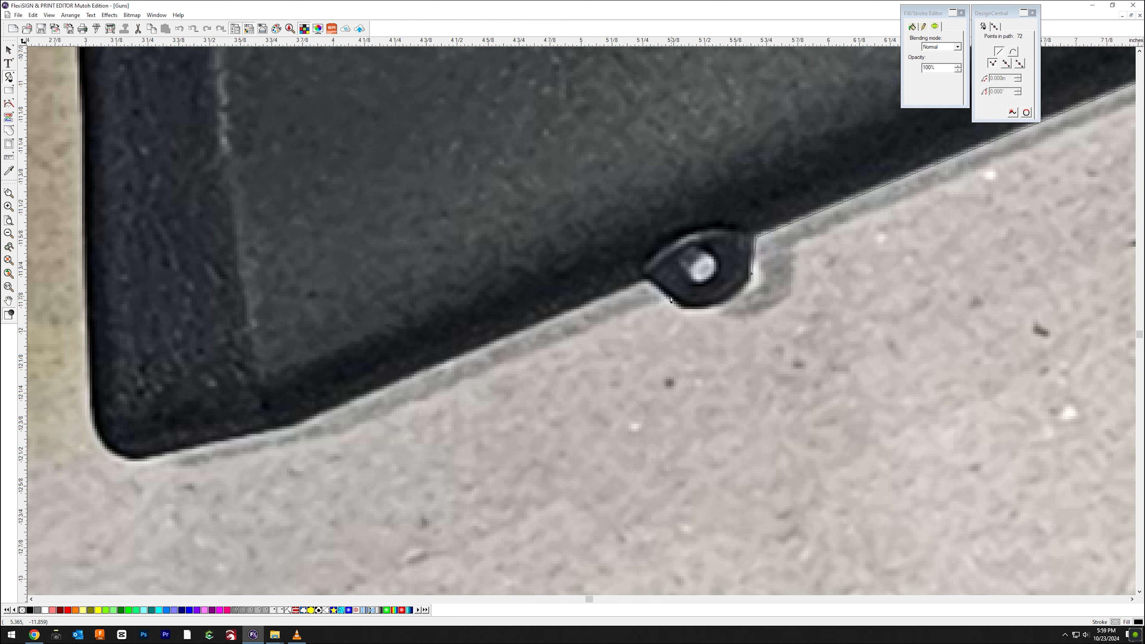
{"action": "left_click_drag", "start_coordinate": [96, 299], "coordinate": [96, 296]}
{"action": "left_click_drag", "start_coordinate": [96, 285], "coordinate": [411, 412]}
{"action": "left_click", "coordinate": [405, 373]}
{"action": "scroll", "coordinate": [489, 383], "scroll_direction": "down", "scroll_amount": 2}
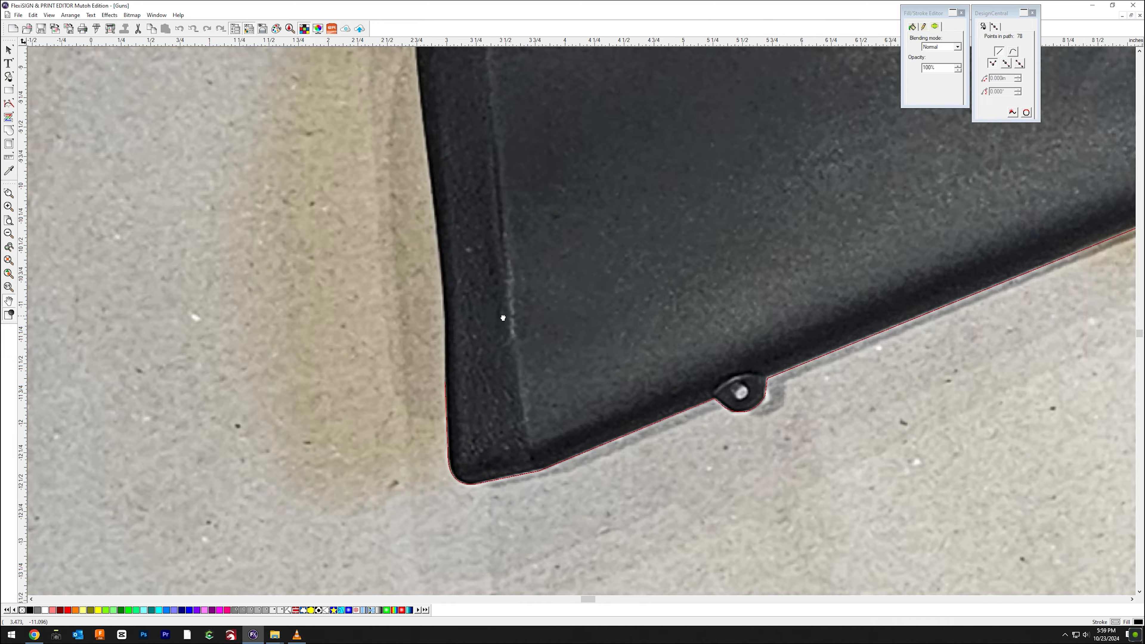
Step: Trace the butt pad's rear edge upward and around its rounded upper corner onto the stock's top edge
{"action": "left_click_drag", "start_coordinate": [504, 320], "coordinate": [549, 454]}
{"action": "scroll", "coordinate": [523, 313], "scroll_direction": "up", "scroll_amount": 2}
{"action": "left_click_drag", "start_coordinate": [406, 241], "coordinate": [568, 292]}
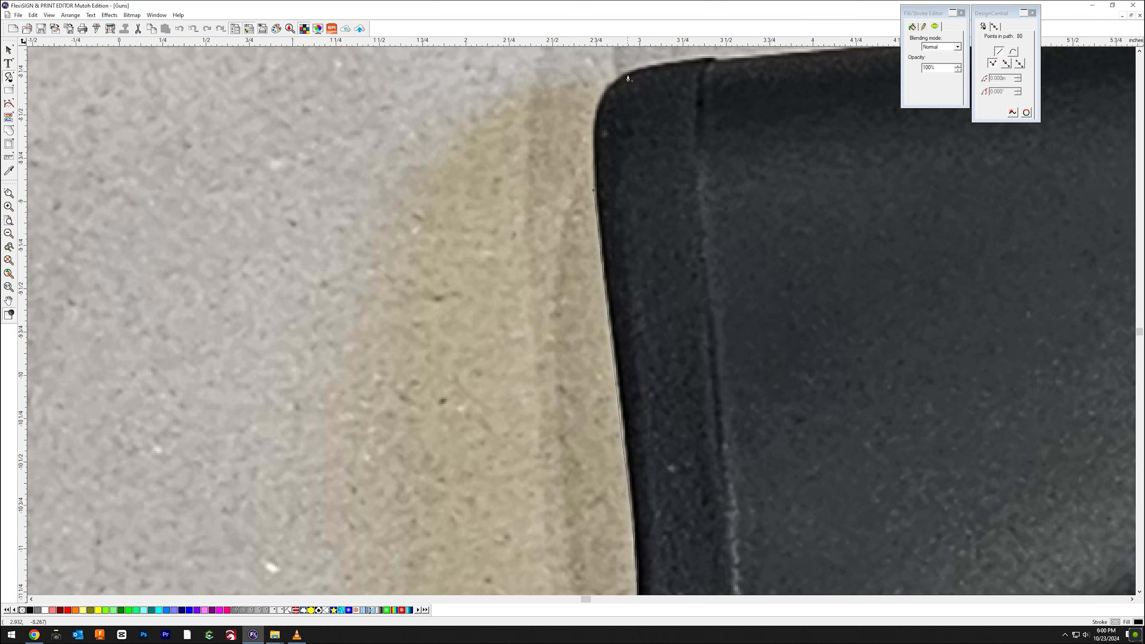
{"action": "left_click_drag", "start_coordinate": [710, 75], "coordinate": [363, 336]}
{"action": "left_click", "coordinate": [372, 320]}
Step: Continue the shotgun outline along the stock's top edge to the curved drop behind the grip
{"action": "left_click_drag", "start_coordinate": [1054, 277], "coordinate": [258, 345]}
{"action": "left_click", "coordinate": [704, 285]}
{"action": "left_click_drag", "start_coordinate": [759, 303], "coordinate": [783, 327]}
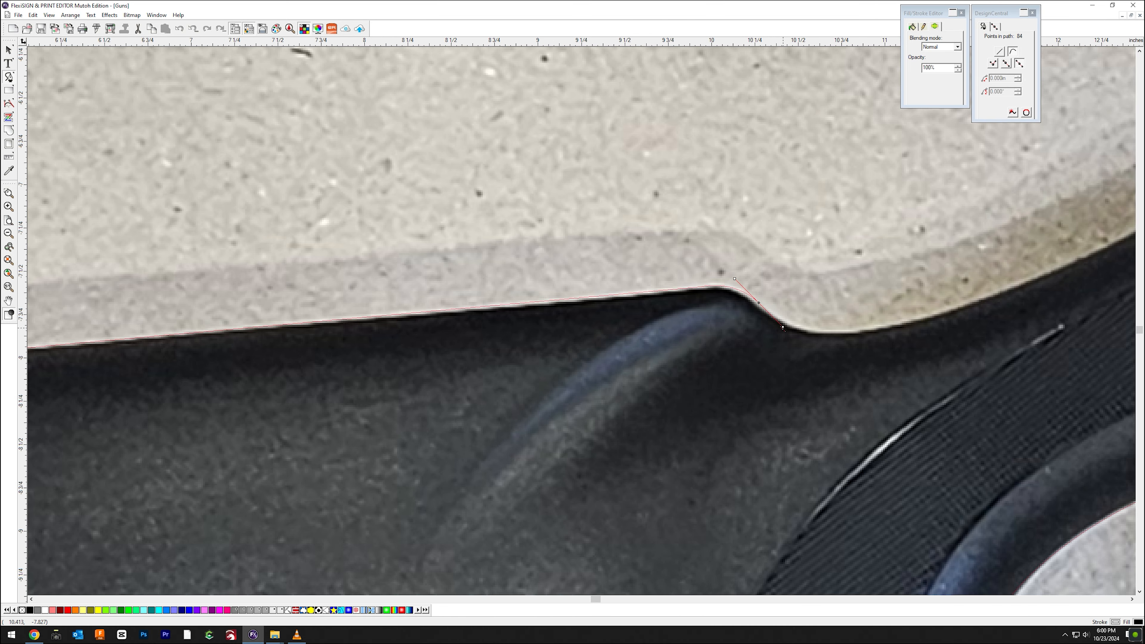
Step: Trace the grip's upper curve, receiver top, rear sight and rail, and close the shotgun outline
{"action": "left_click_drag", "start_coordinate": [971, 303], "coordinate": [318, 396]}
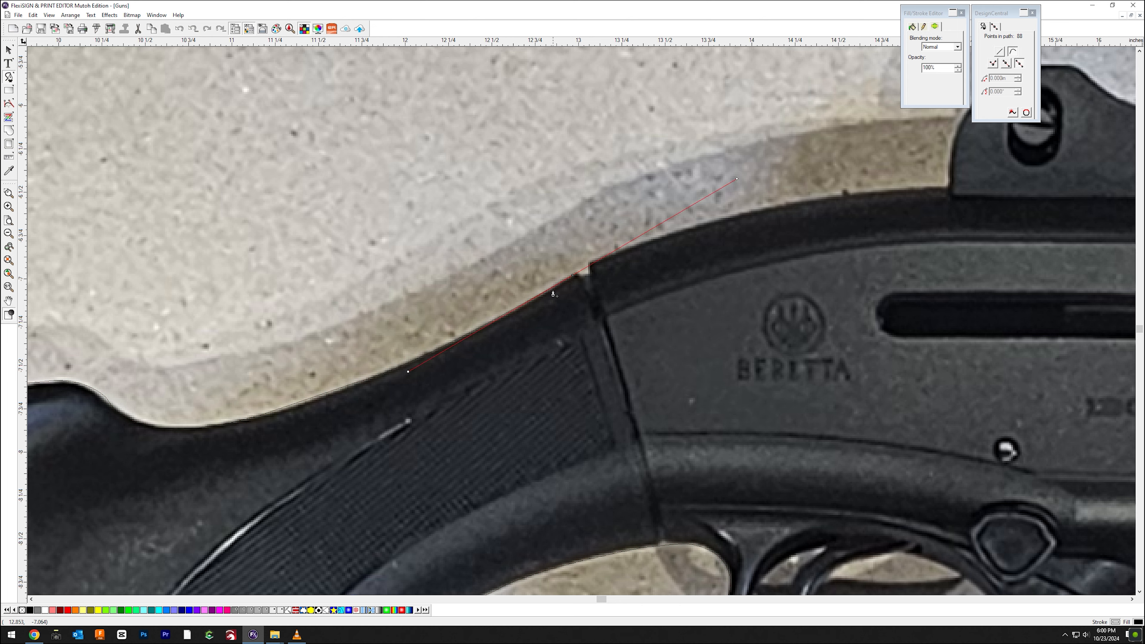
{"action": "left_click_drag", "start_coordinate": [752, 221], "coordinate": [282, 278]}
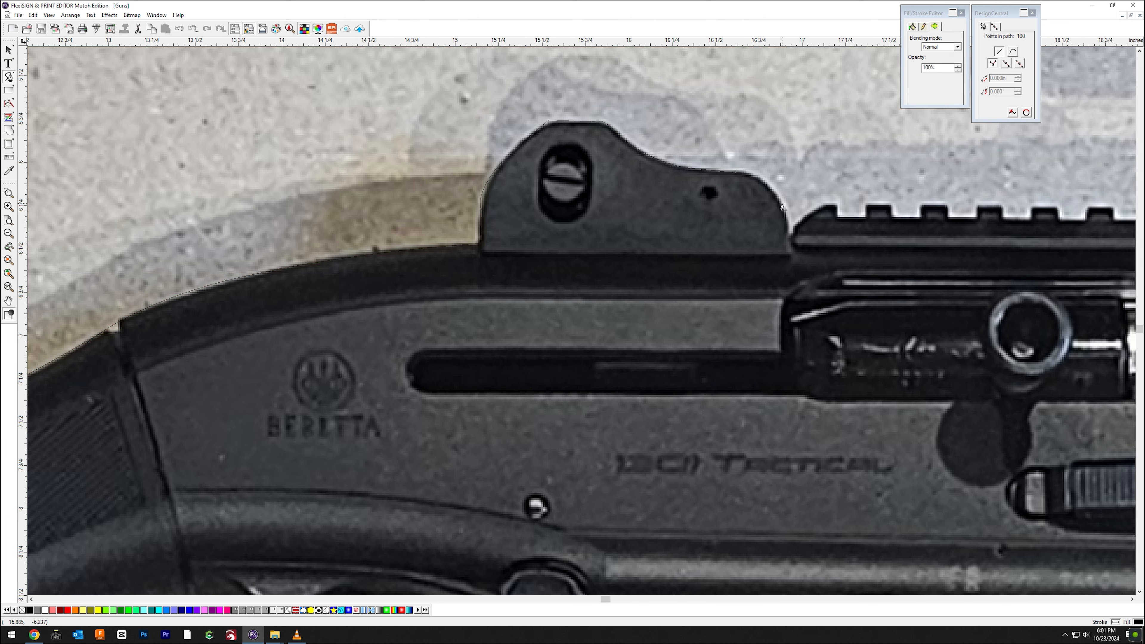
{"action": "left_click_drag", "start_coordinate": [846, 249], "coordinate": [359, 295]}
{"action": "left_click", "coordinate": [768, 318]}
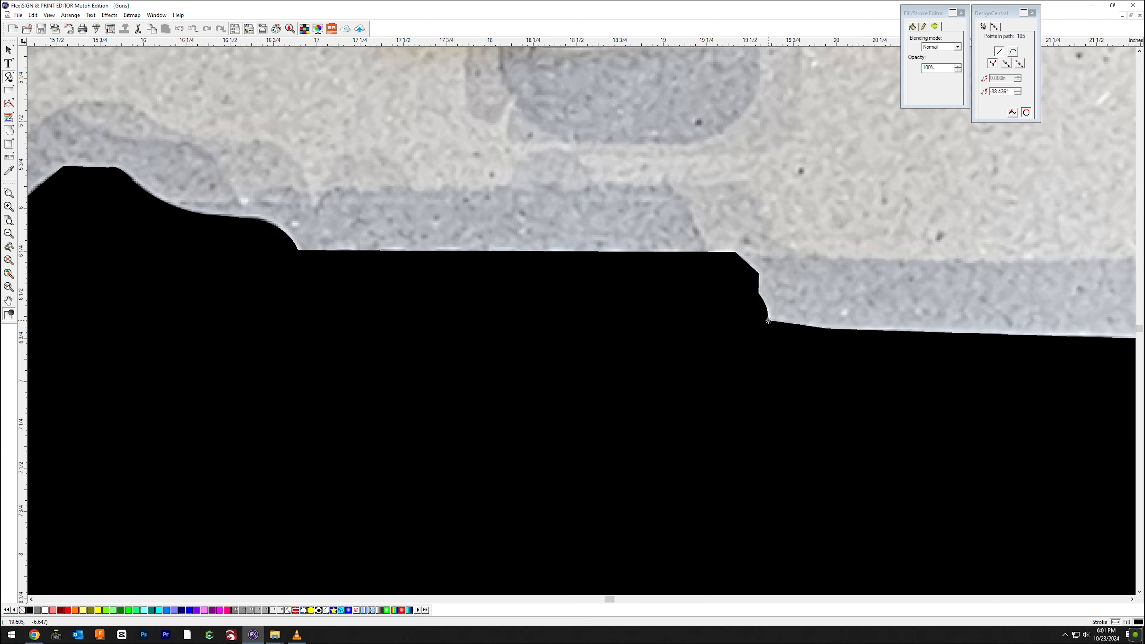
Step: Fill the shotgun silhouette yellow and set its opacity to 40%
{"action": "left_click", "coordinate": [98, 610]}
{"action": "double_click", "coordinate": [933, 68]}
{"action": "type", "text": "40"}
{"action": "key", "text": "Return"}
Step: Edit the outline's nodes along the rear sight's back edge to fit the photo
{"action": "left_click_drag", "start_coordinate": [41, 311], "coordinate": [634, 325]}
{"action": "scroll", "coordinate": [501, 380], "scroll_direction": "up", "scroll_amount": 10}
{"action": "key", "text": "ctrl+e"}
{"action": "left_click_drag", "start_coordinate": [617, 86], "coordinate": [586, 418]}
{"action": "scroll", "coordinate": [461, 360], "scroll_direction": "down", "scroll_amount": 4}
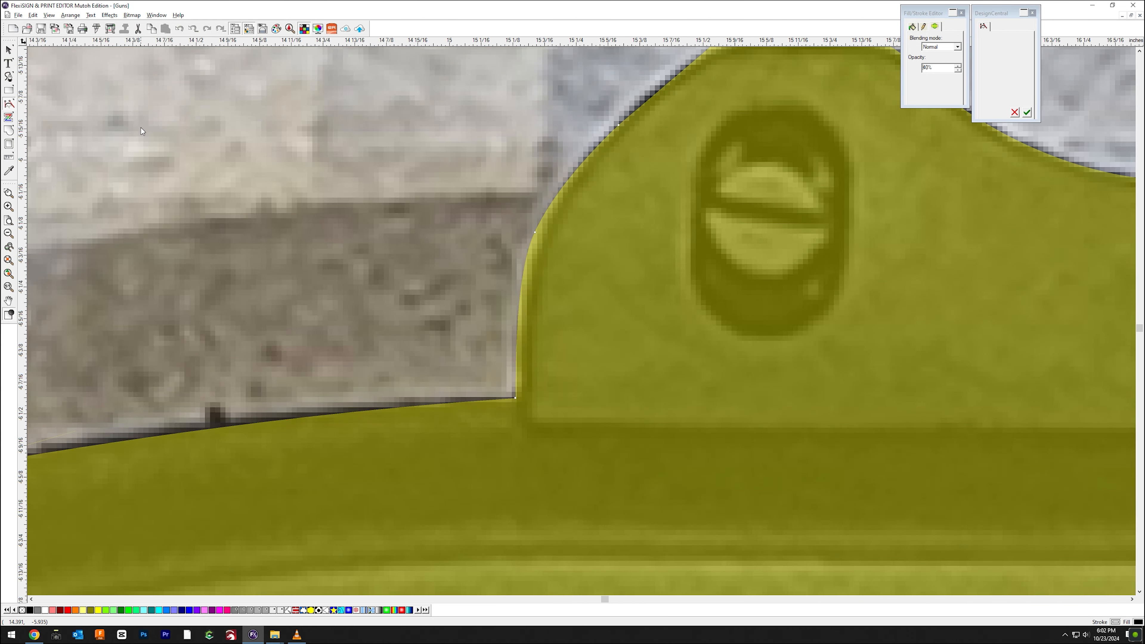
Step: Raise the curve along the receiver's top behind the rear sight to match the photo
{"action": "key", "text": "space"}
{"action": "scroll", "coordinate": [287, 369], "scroll_direction": "down", "scroll_amount": 8}
{"action": "scroll", "coordinate": [296, 389], "scroll_direction": "up", "scroll_amount": 6}
{"action": "left_click_drag", "start_coordinate": [295, 389], "coordinate": [659, 301]}
{"action": "scroll", "coordinate": [660, 302], "scroll_direction": "up", "scroll_amount": 1}
{"action": "key", "text": "ctrl+e"}
{"action": "left_click_drag", "start_coordinate": [816, 254], "coordinate": [81, 371]}
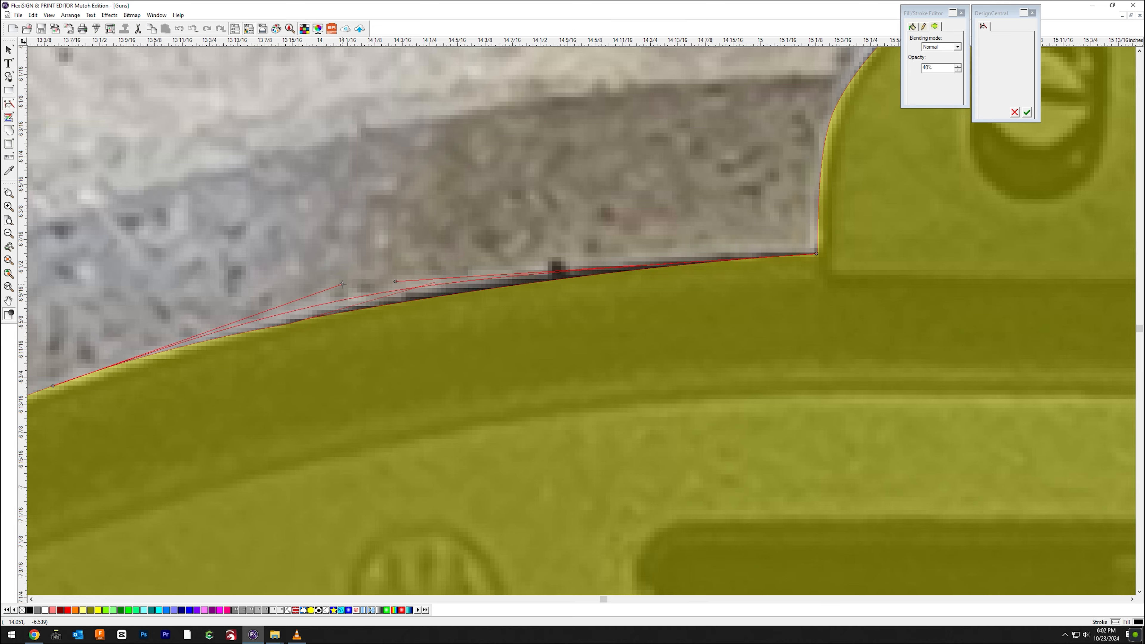
Step: Refine the outline's curve at the dip between the stock's top edge and the grip
{"action": "key", "text": "space"}
{"action": "scroll", "coordinate": [189, 291], "scroll_direction": "down", "scroll_amount": 13}
{"action": "left_click_drag", "start_coordinate": [189, 290], "coordinate": [463, 247]}
{"action": "left_click_drag", "start_coordinate": [117, 379], "coordinate": [596, 317]}
{"action": "scroll", "coordinate": [595, 317], "scroll_direction": "up", "scroll_amount": 3}
{"action": "scroll", "coordinate": [596, 317], "scroll_direction": "up", "scroll_amount": 4}
{"action": "key", "text": "ctrl+e"}
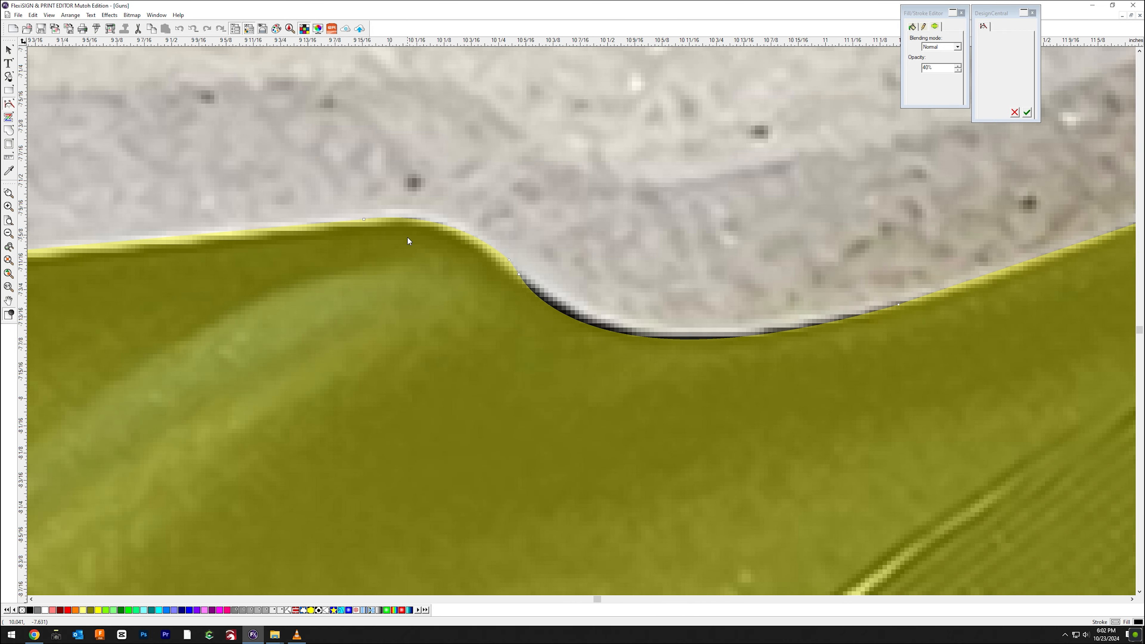
{"action": "left_click_drag", "start_coordinate": [509, 260], "coordinate": [905, 207]}
{"action": "key", "text": "space"}
Step: Check the silhouette's fit around the butt and along the stock's top edge
{"action": "scroll", "coordinate": [594, 265], "scroll_direction": "down", "scroll_amount": 3}
{"action": "scroll", "coordinate": [906, 208], "scroll_direction": "up", "scroll_amount": 1}
{"action": "scroll", "coordinate": [905, 208], "scroll_direction": "down", "scroll_amount": 5}
{"action": "scroll", "coordinate": [486, 258], "scroll_direction": "up", "scroll_amount": 5}
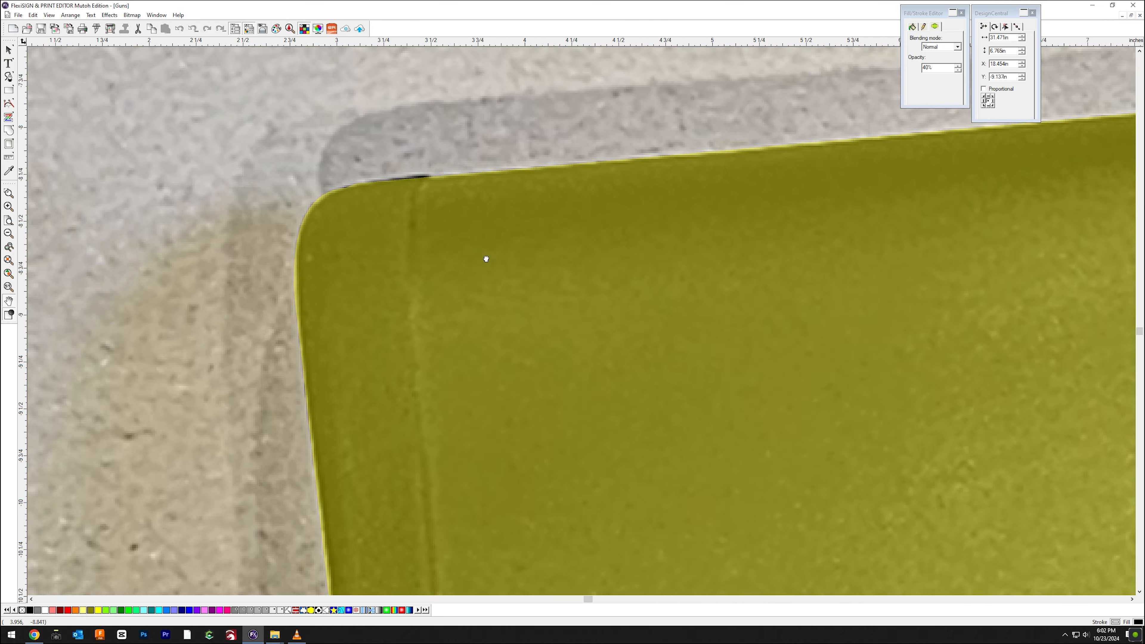
{"action": "scroll", "coordinate": [486, 259], "scroll_direction": "down", "scroll_amount": 4}
{"action": "scroll", "coordinate": [447, 409], "scroll_direction": "up", "scroll_amount": 4}
{"action": "scroll", "coordinate": [448, 410], "scroll_direction": "down", "scroll_amount": 5}
Step: Adjust the nodes and handles along the grip's curved front edge to follow the photo
{"action": "left_click_drag", "start_coordinate": [632, 406], "coordinate": [222, 460]}
{"action": "scroll", "coordinate": [271, 442], "scroll_direction": "up", "scroll_amount": 6}
{"action": "scroll", "coordinate": [440, 253], "scroll_direction": "down", "scroll_amount": 4}
{"action": "key", "text": "ctrl+e"}
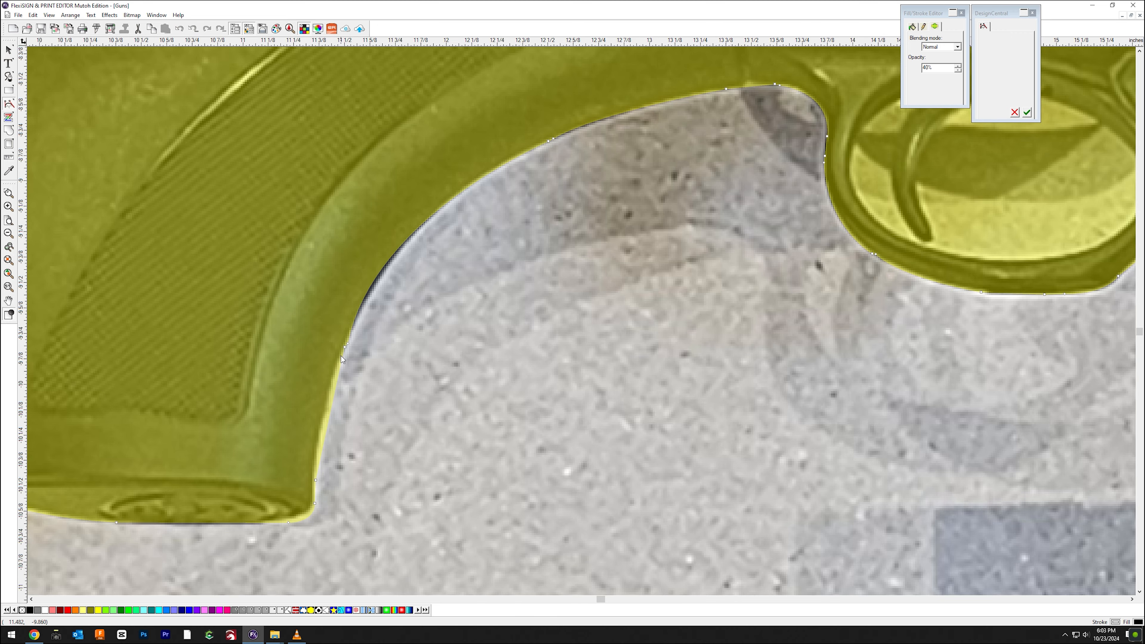
{"action": "scroll", "coordinate": [334, 269], "scroll_direction": "up", "scroll_amount": 2}
{"action": "left_click_drag", "start_coordinate": [372, 263], "coordinate": [377, 249]}
{"action": "left_click", "coordinate": [323, 445]}
{"action": "left_click_drag", "start_coordinate": [317, 486], "coordinate": [314, 477]}
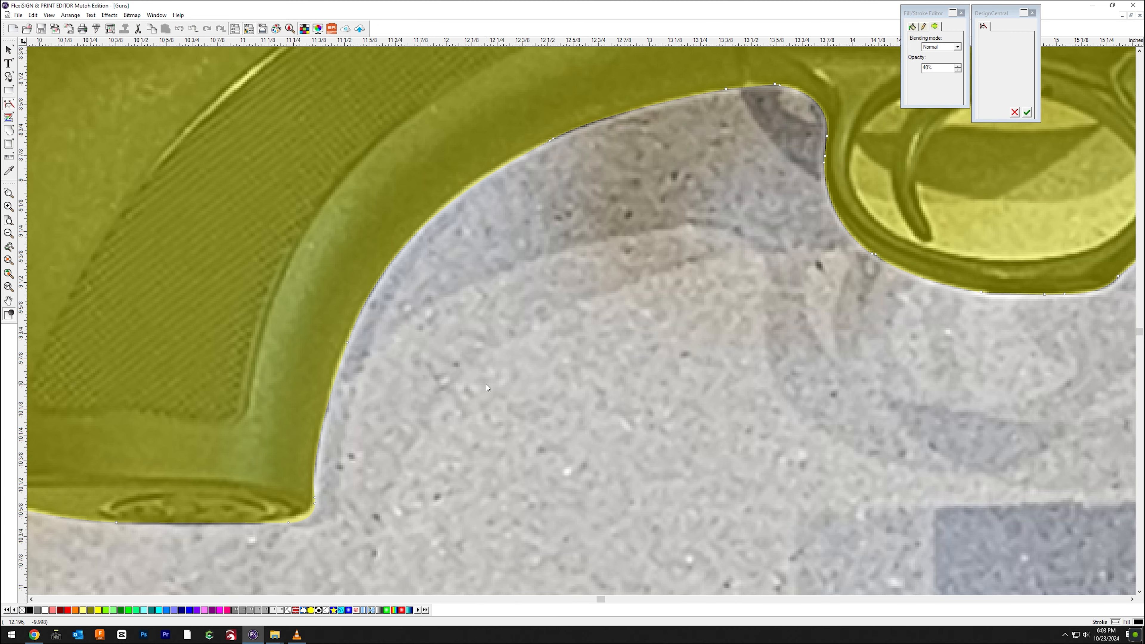
Step: Reshape the small steps on the receiver's underside in front of the trigger guard to match the photo
{"action": "scroll", "coordinate": [569, 474], "scroll_direction": "down", "scroll_amount": 3}
{"action": "scroll", "coordinate": [989, 323], "scroll_direction": "up", "scroll_amount": 6}
{"action": "key", "text": "space"}
{"action": "left_click_drag", "start_coordinate": [745, 401], "coordinate": [343, 476]}
{"action": "left_click_drag", "start_coordinate": [844, 258], "coordinate": [374, 403]}
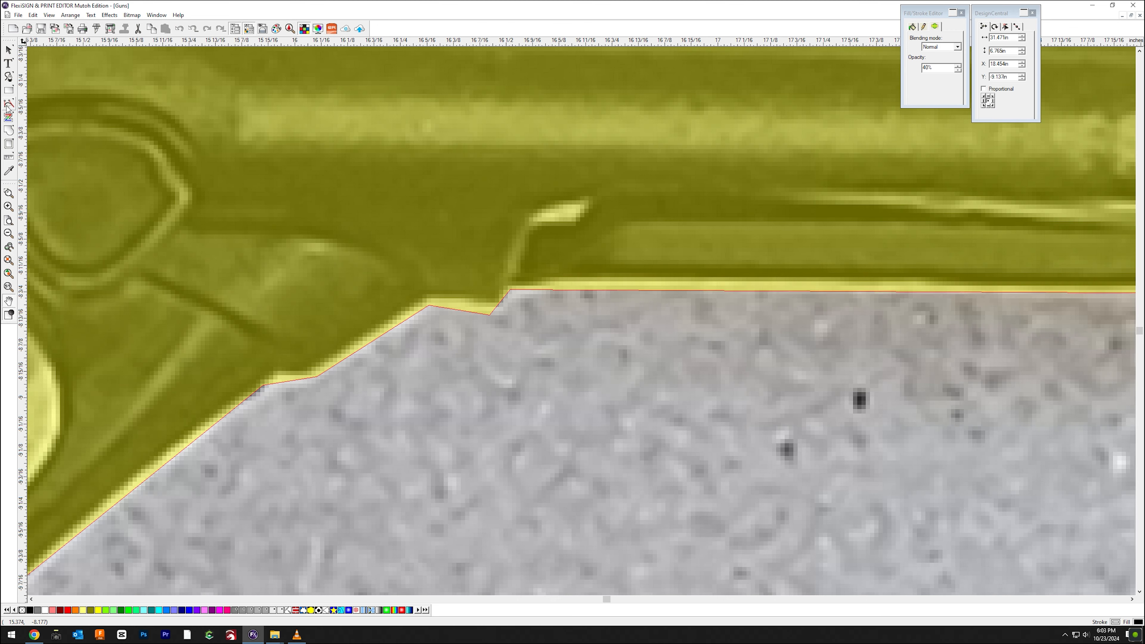
{"action": "key", "text": "ctrl+e"}
{"action": "left_click_drag", "start_coordinate": [321, 374], "coordinate": [354, 353]}
{"action": "left_click_drag", "start_coordinate": [421, 311], "coordinate": [497, 310]}
{"action": "left_click_drag", "start_coordinate": [504, 297], "coordinate": [545, 291]}
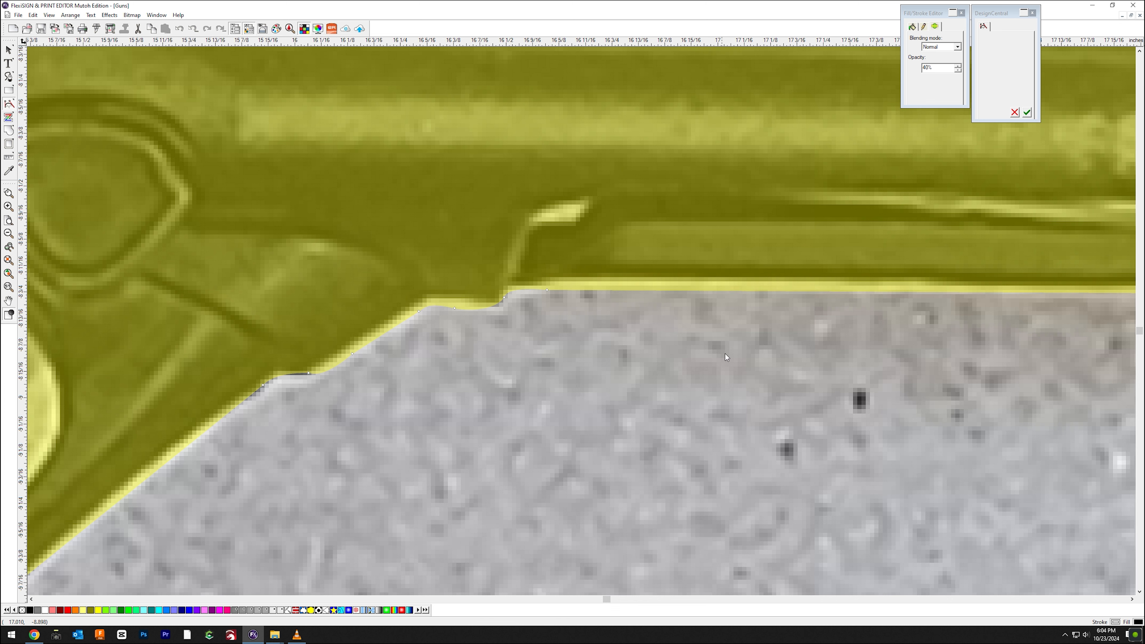
Step: Reshape the outline's steps under the receiver's front end where it meets the forend
{"action": "key", "text": "space"}
{"action": "left_click_drag", "start_coordinate": [614, 351], "coordinate": [108, 343]}
{"action": "left_click_drag", "start_coordinate": [970, 361], "coordinate": [348, 324]}
{"action": "key", "text": "ctrl+e"}
{"action": "left_click_drag", "start_coordinate": [349, 273], "coordinate": [388, 285]}
{"action": "left_click_drag", "start_coordinate": [447, 301], "coordinate": [481, 302]}
{"action": "left_click_drag", "start_coordinate": [621, 303], "coordinate": [636, 329]}
{"action": "key", "text": "space"}
Step: Edit the shotgun outline at the muzzle end, adjusting the front sight's upper rear corner
{"action": "scroll", "coordinate": [640, 336], "scroll_direction": "down", "scroll_amount": 2}
{"action": "left_click_drag", "start_coordinate": [654, 357], "coordinate": [424, 300]}
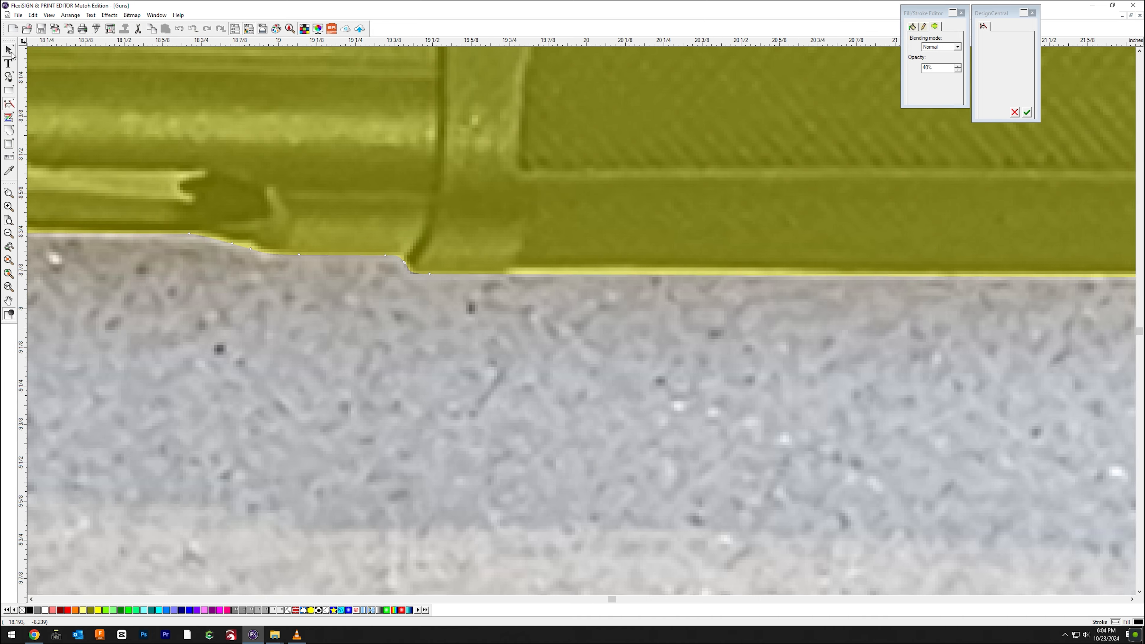
{"action": "left_click_drag", "start_coordinate": [947, 357], "coordinate": [480, 361]}
{"action": "scroll", "coordinate": [714, 404], "scroll_direction": "down", "scroll_amount": 9}
{"action": "scroll", "coordinate": [725, 344], "scroll_direction": "up", "scroll_amount": 5}
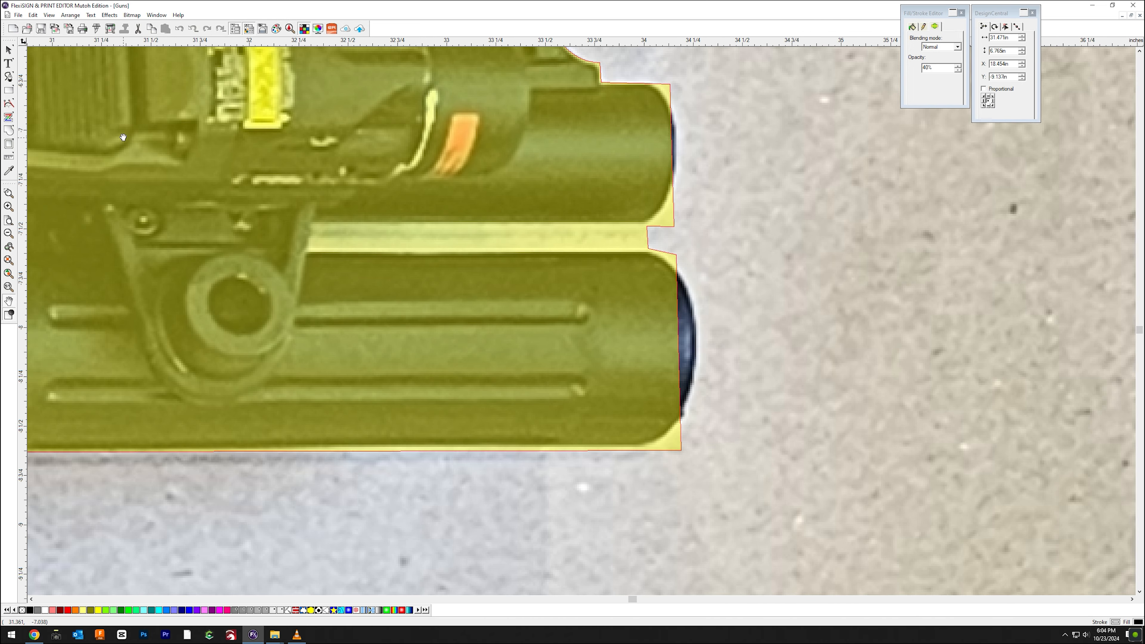
{"action": "key", "text": "ctrl+e"}
{"action": "scroll", "coordinate": [668, 317], "scroll_direction": "up", "scroll_amount": 3}
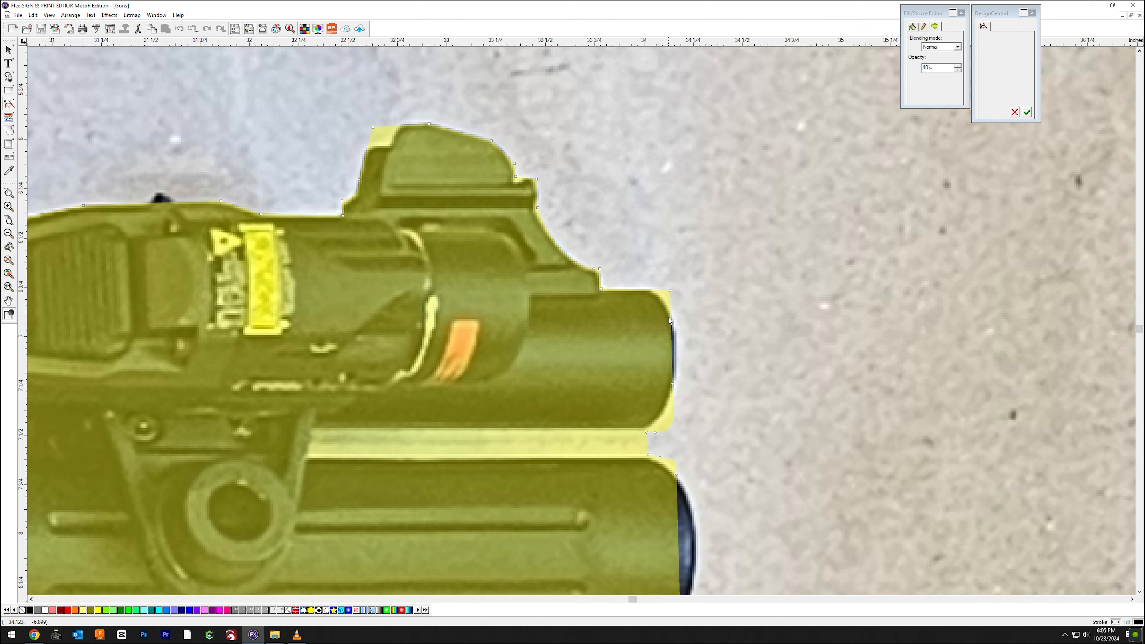
{"action": "key", "text": "f"}
{"action": "mouse_move", "coordinate": [373, 127]}
{"action": "left_mouse_down"}
{"action": "mouse_move", "coordinate": [367, 159]}
{"action": "mouse_move", "coordinate": [387, 143]}
{"action": "left_mouse_up"}
{"action": "key", "text": "ctrl+e"}
Step: Rework the front sight's rear upper edge into a stepped outline with rounded corners
{"action": "left_click", "coordinate": [9, 104]}
{"action": "left_click", "coordinate": [32, 109]}
{"action": "scroll", "coordinate": [374, 117], "scroll_direction": "up", "scroll_amount": 6}
{"action": "left_click_drag", "start_coordinate": [679, 159], "coordinate": [446, 171]}
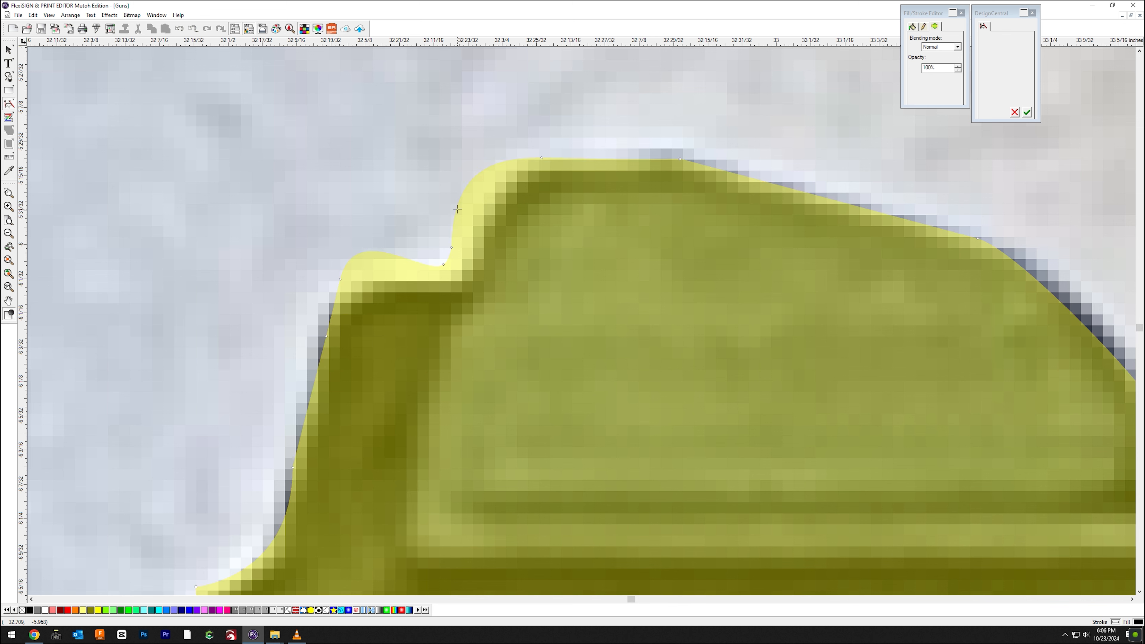
{"action": "left_click_drag", "start_coordinate": [445, 266], "coordinate": [332, 313]}
{"action": "left_click_drag", "start_coordinate": [397, 264], "coordinate": [390, 266]}
{"action": "scroll", "coordinate": [397, 316], "scroll_direction": "down", "scroll_amount": 2}
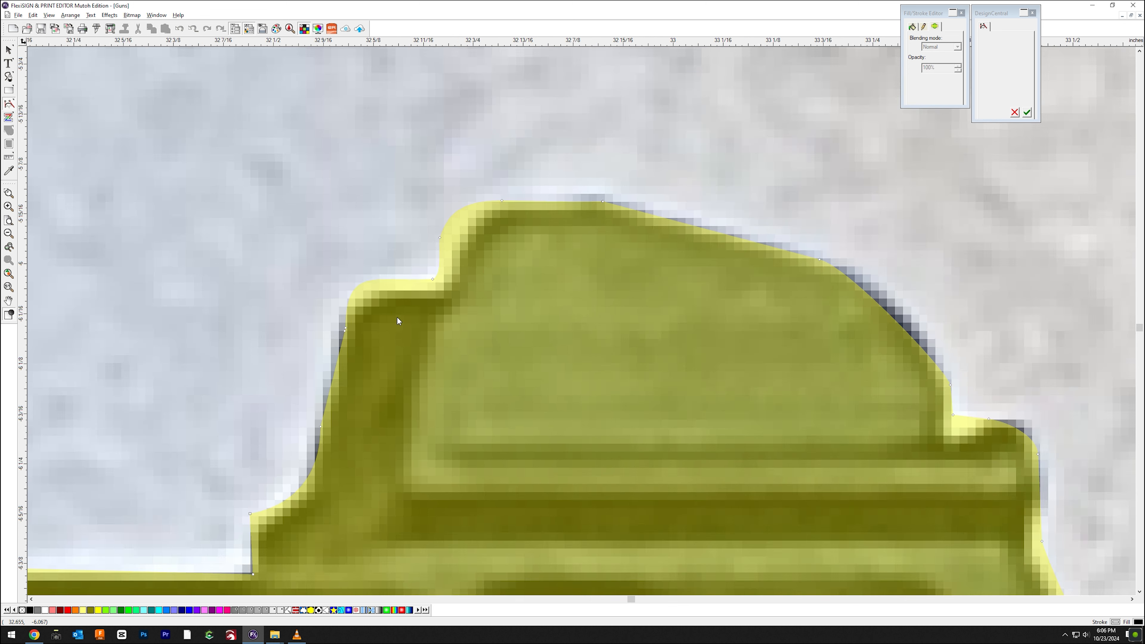
Step: Refine the curve of the front sight's lower rear edge down to its base
{"action": "left_click_drag", "start_coordinate": [359, 318], "coordinate": [331, 428]}
{"action": "scroll", "coordinate": [307, 482], "scroll_direction": "up", "scroll_amount": 3}
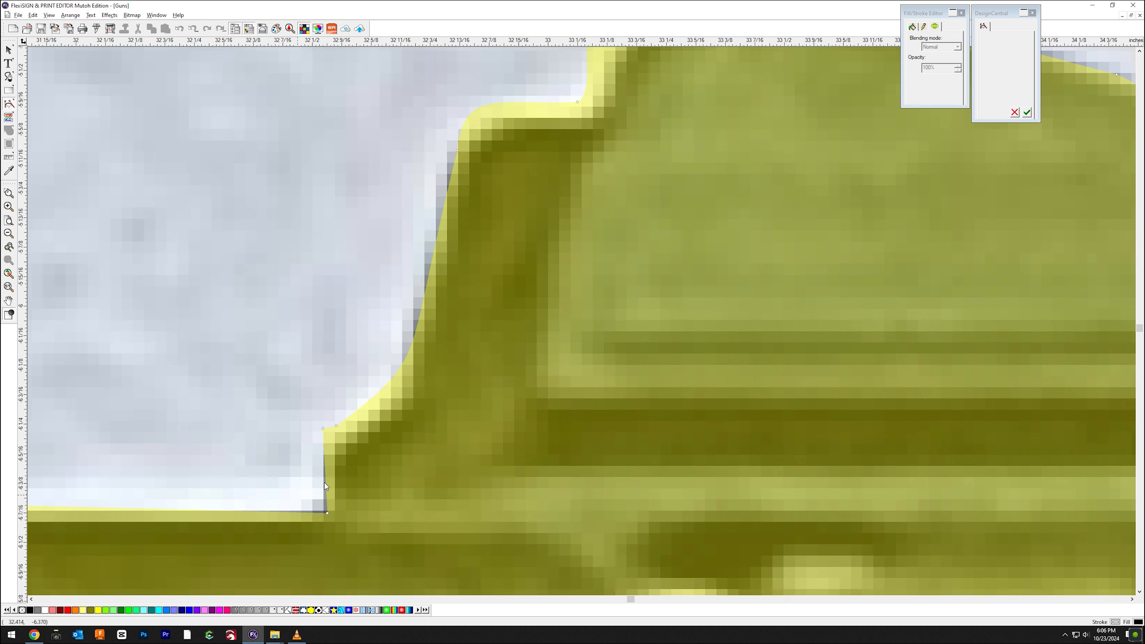
{"action": "mouse_move", "coordinate": [401, 453]}
{"action": "left_mouse_down"}
{"action": "mouse_move", "coordinate": [400, 422]}
{"action": "mouse_move", "coordinate": [401, 450]}
{"action": "left_mouse_up"}
Step: Check the silhouette's top edge from the front sight back along the barrel
{"action": "scroll", "coordinate": [330, 485], "scroll_direction": "down", "scroll_amount": 6}
{"action": "left_click_drag", "start_coordinate": [96, 463], "coordinate": [797, 309]}
{"action": "scroll", "coordinate": [797, 309], "scroll_direction": "down", "scroll_amount": 3}
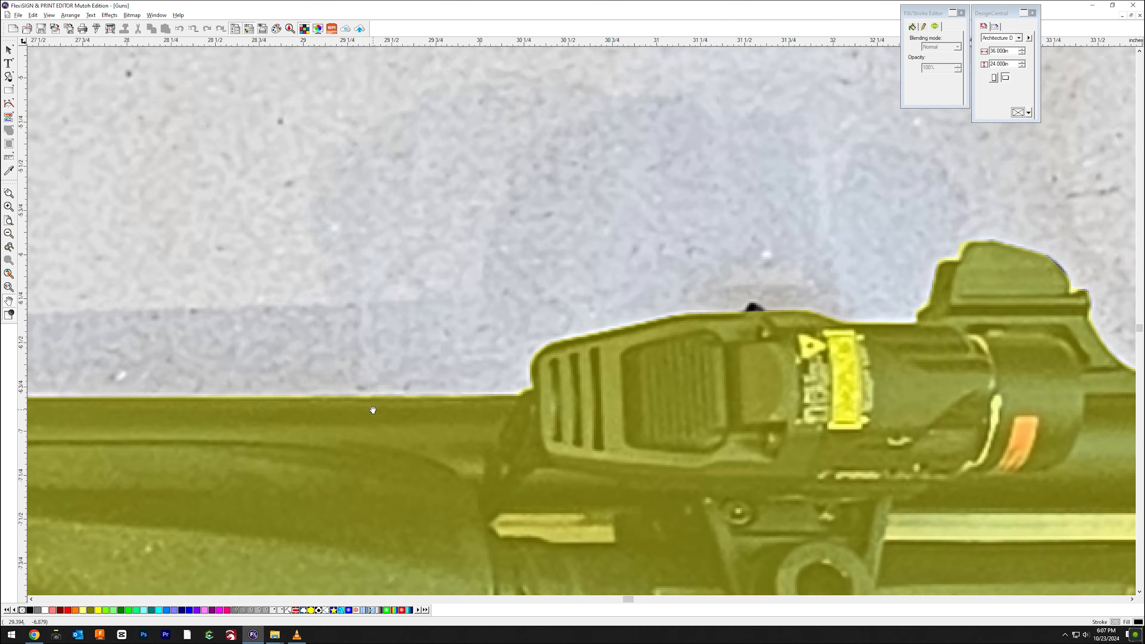
{"action": "left_click_drag", "start_coordinate": [113, 451], "coordinate": [1051, 276]}
{"action": "scroll", "coordinate": [1051, 275], "scroll_direction": "down", "scroll_amount": 2}
{"action": "scroll", "coordinate": [620, 343], "scroll_direction": "down", "scroll_amount": 4}
{"action": "mouse_move", "coordinate": [399, 275]}
{"action": "left_mouse_down"}
{"action": "mouse_move", "coordinate": [620, 343]}
{"action": "mouse_move", "coordinate": [621, 128]}
{"action": "mouse_move", "coordinate": [555, 82]}
{"action": "mouse_move", "coordinate": [545, 259]}
{"action": "left_mouse_up"}
Step: Set the shotgun silhouette's opacity to 100% and fill it black
{"action": "key", "text": "space"}
{"action": "left_click", "coordinate": [622, 347]}
{"action": "double_click", "coordinate": [929, 68]}
{"action": "type", "text": "100"}
{"action": "key", "text": "Return"}
{"action": "left_click", "coordinate": [29, 610]}
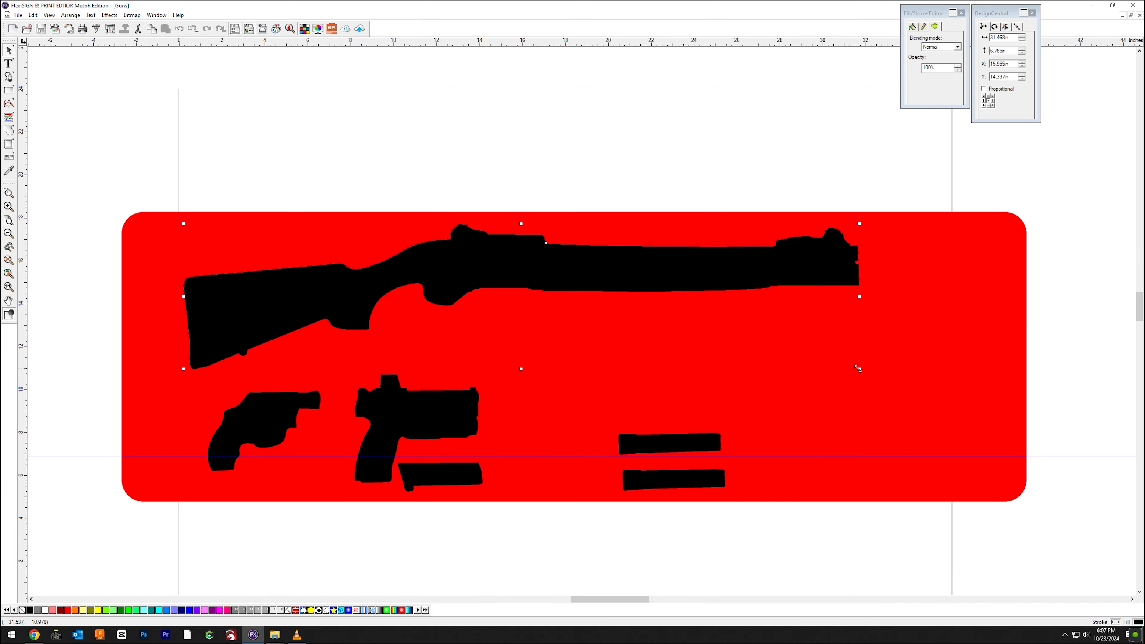
Step: Adjust the size and position of the shotgun silhouette on the red panel layout
{"action": "left_click_drag", "start_coordinate": [859, 368], "coordinate": [978, 394]}
{"action": "key", "text": "Escape"}
{"action": "left_click_drag", "start_coordinate": [498, 256], "coordinate": [530, 96]}
{"action": "key", "text": "space"}
{"action": "scroll", "coordinate": [530, 95], "scroll_direction": "down", "scroll_amount": 4}
{"action": "key", "text": "space"}
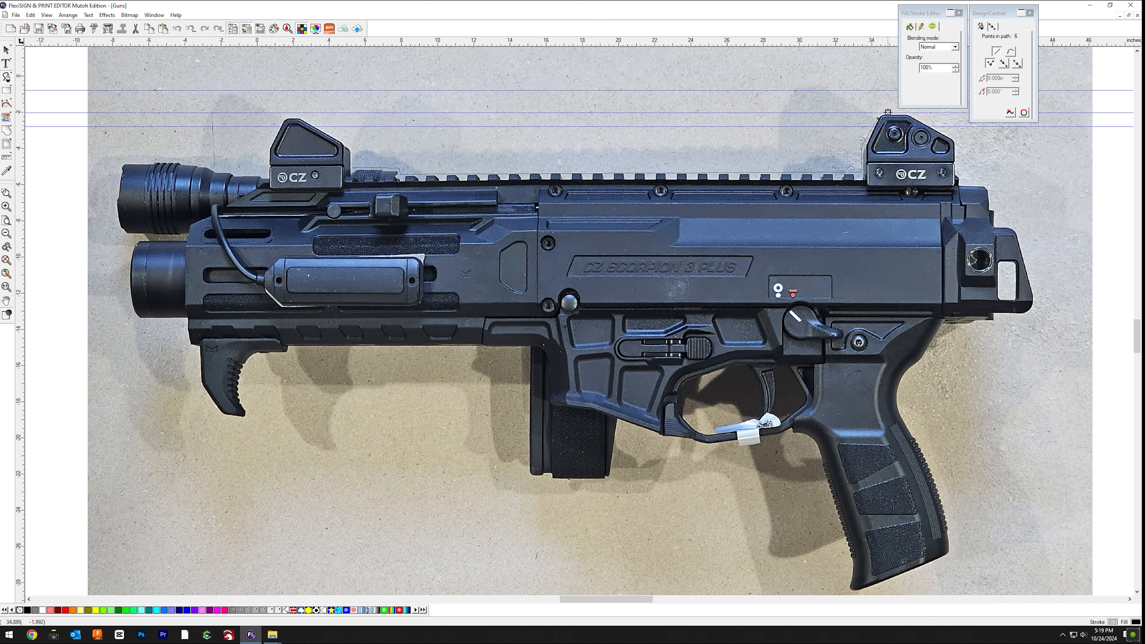
Step: Trace around the rear sight of the CZ Scorpion from the top rail to its back edge
{"action": "scroll", "coordinate": [888, 113], "scroll_direction": "up", "scroll_amount": 5}
{"action": "left_click_drag", "start_coordinate": [887, 113], "coordinate": [655, 209]}
{"action": "left_click_drag", "start_coordinate": [654, 214], "coordinate": [685, 216]}
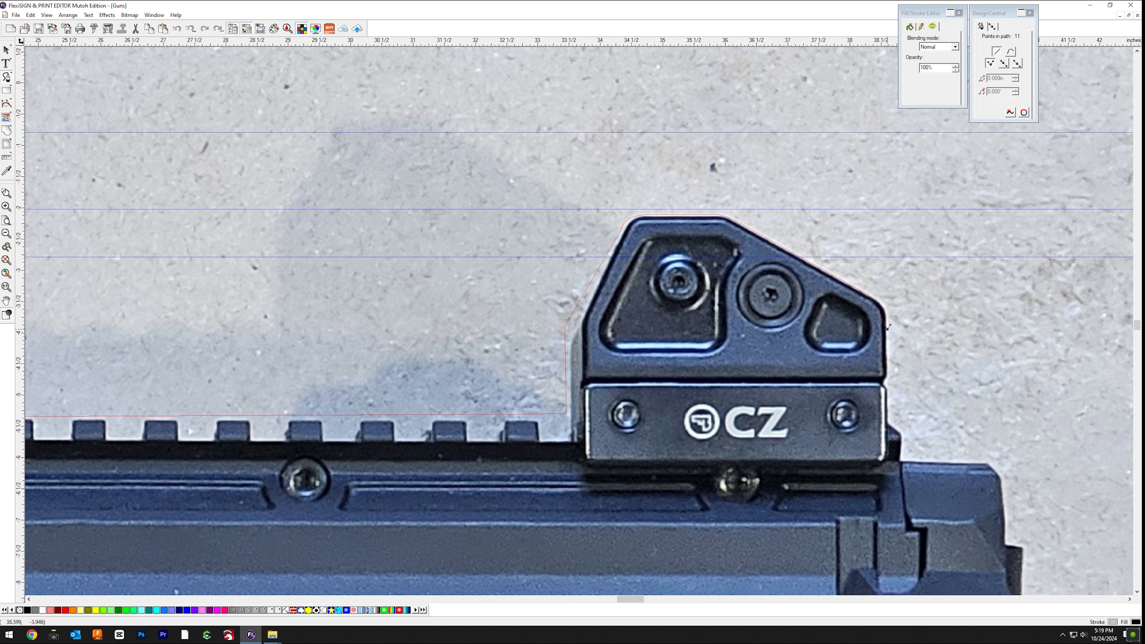
Step: Trace the CZ Scorpion's receiver rear and end plate down to the underside behind the grip
{"action": "left_click", "coordinate": [986, 464]}
{"action": "key", "text": "space"}
{"action": "left_click_drag", "start_coordinate": [986, 464], "coordinate": [550, 213]}
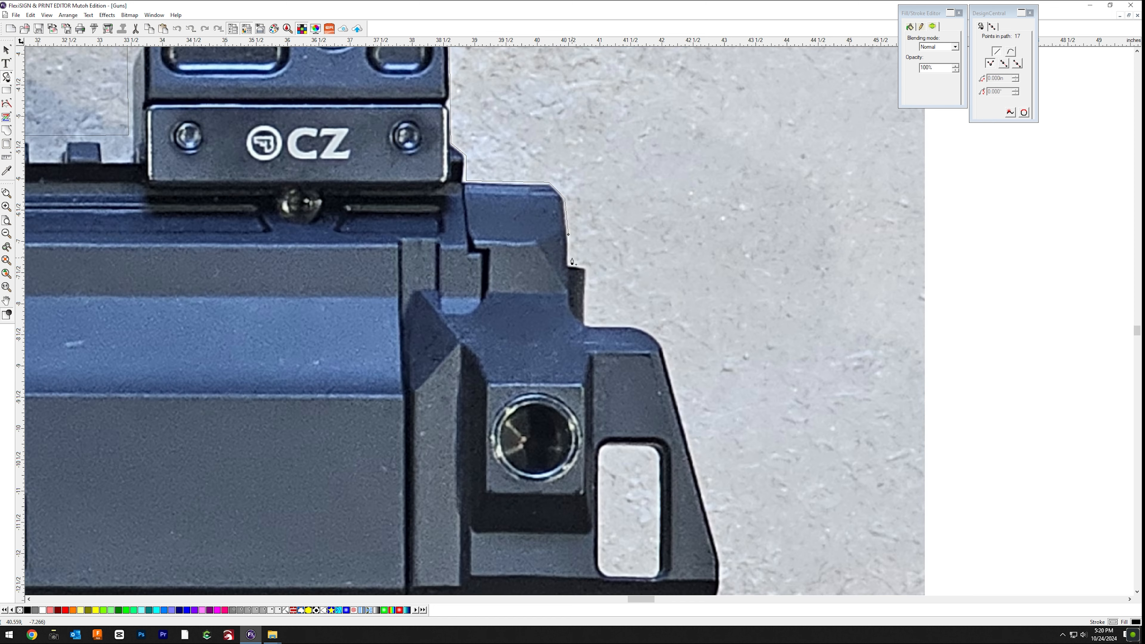
{"action": "scroll", "coordinate": [720, 550], "scroll_direction": "down", "scroll_amount": 3}
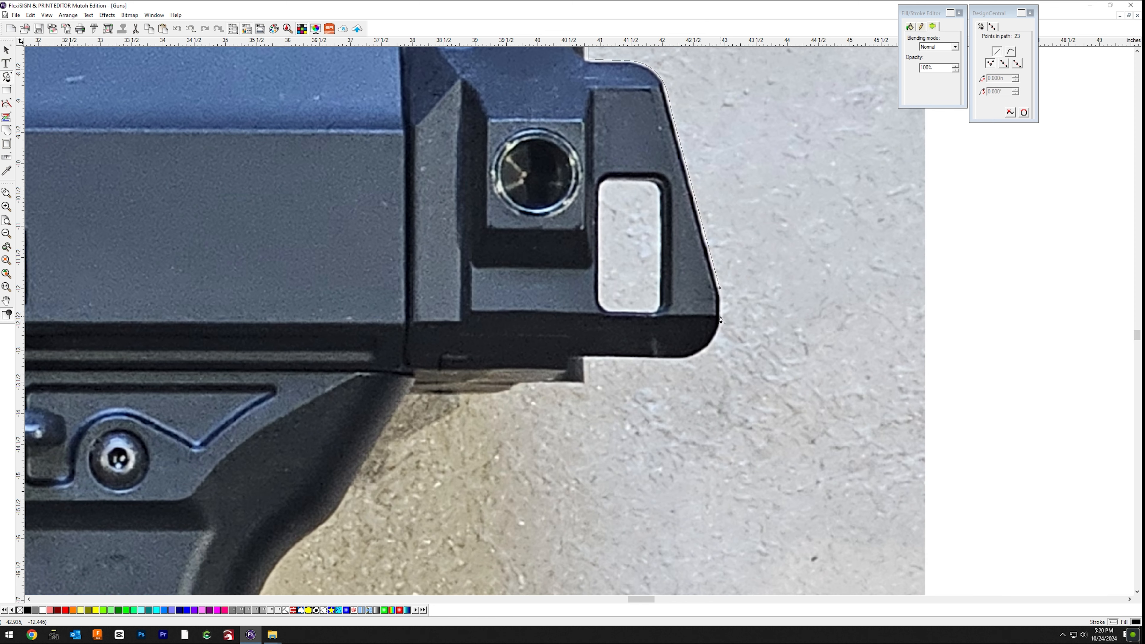
{"action": "left_click", "coordinate": [415, 385]}
{"action": "left_click_drag", "start_coordinate": [415, 385], "coordinate": [672, 155]}
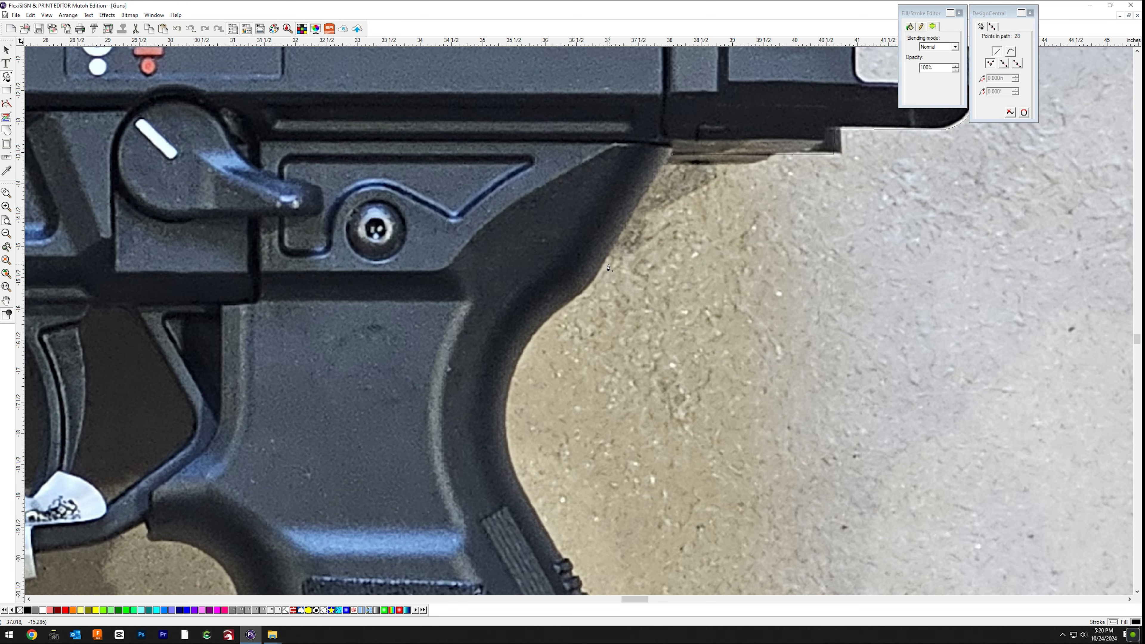
Step: Trace the curve behind the CZ Scorpion's grip down to the start of the textured backstrap
{"action": "left_click_drag", "start_coordinate": [526, 489], "coordinate": [569, 609]}
{"action": "left_click", "coordinate": [563, 521]}
{"action": "key", "text": "space"}
{"action": "left_click_drag", "start_coordinate": [564, 521], "coordinate": [541, 200]}
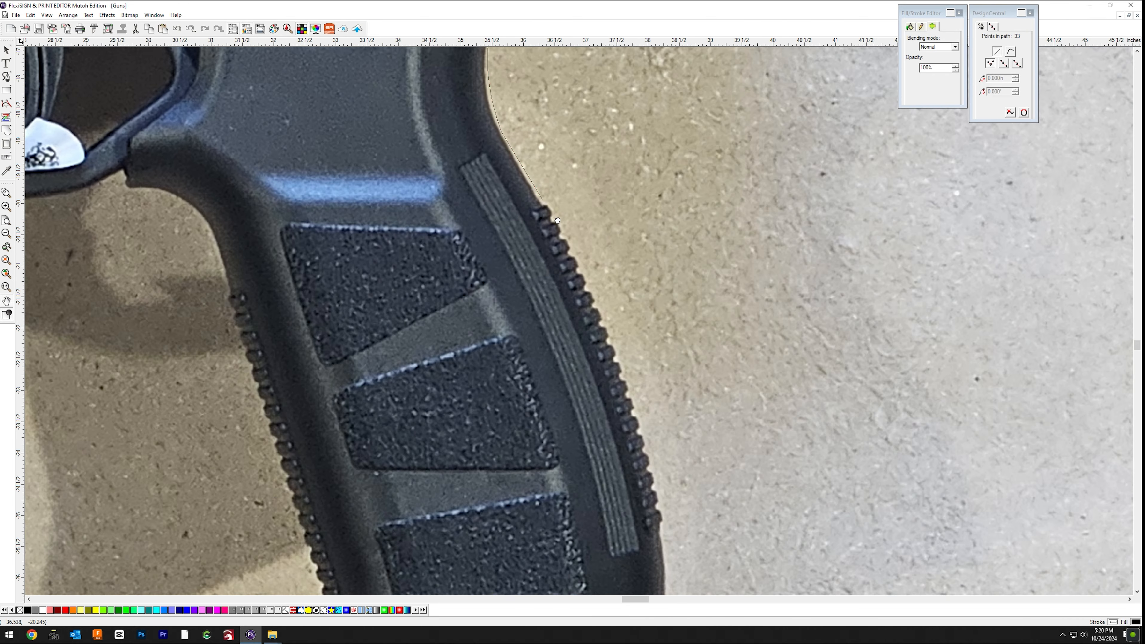
Step: Trace the textured backstrap with a smooth curve down toward the grip's lower rear corner
{"action": "left_click_drag", "start_coordinate": [665, 520], "coordinate": [648, 484]}
{"action": "left_click", "coordinate": [647, 486]}
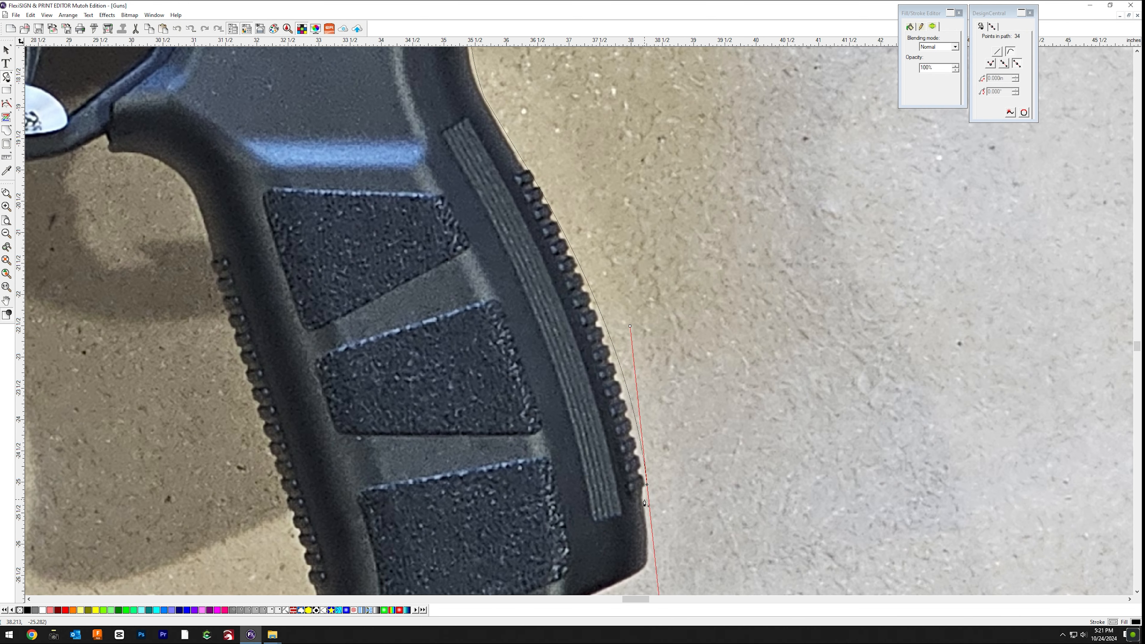
{"action": "left_click", "coordinate": [649, 540]}
Step: Trace the grip's base and continue up its front strap to the trigger guard
{"action": "left_click_drag", "start_coordinate": [657, 568], "coordinate": [666, 263]}
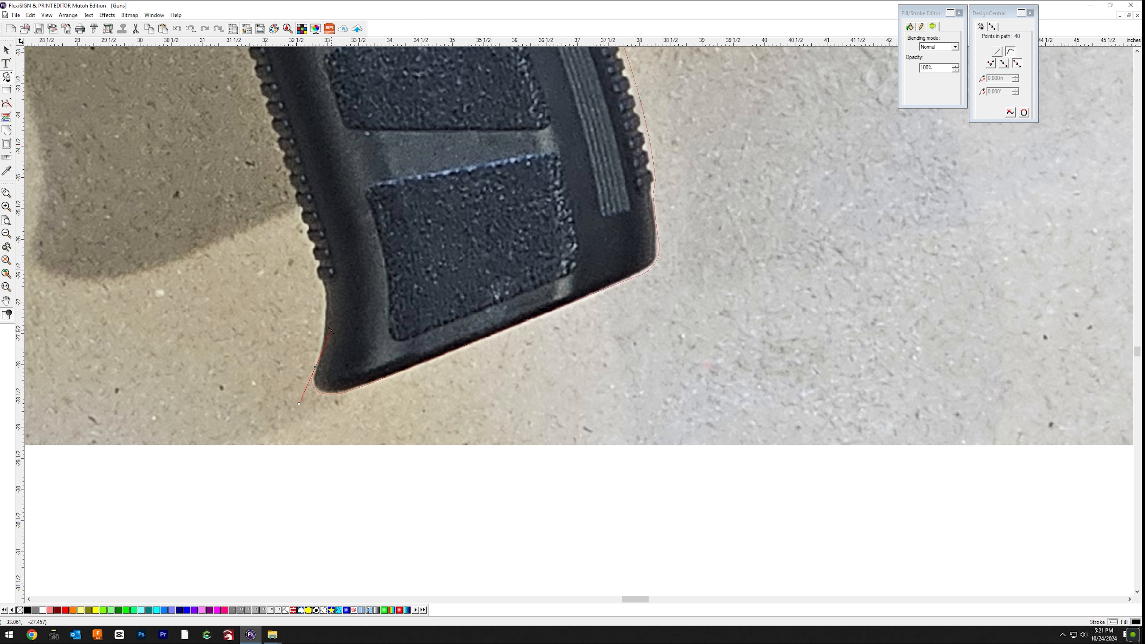
{"action": "key", "text": "space"}
{"action": "left_click_drag", "start_coordinate": [302, 244], "coordinate": [552, 544]}
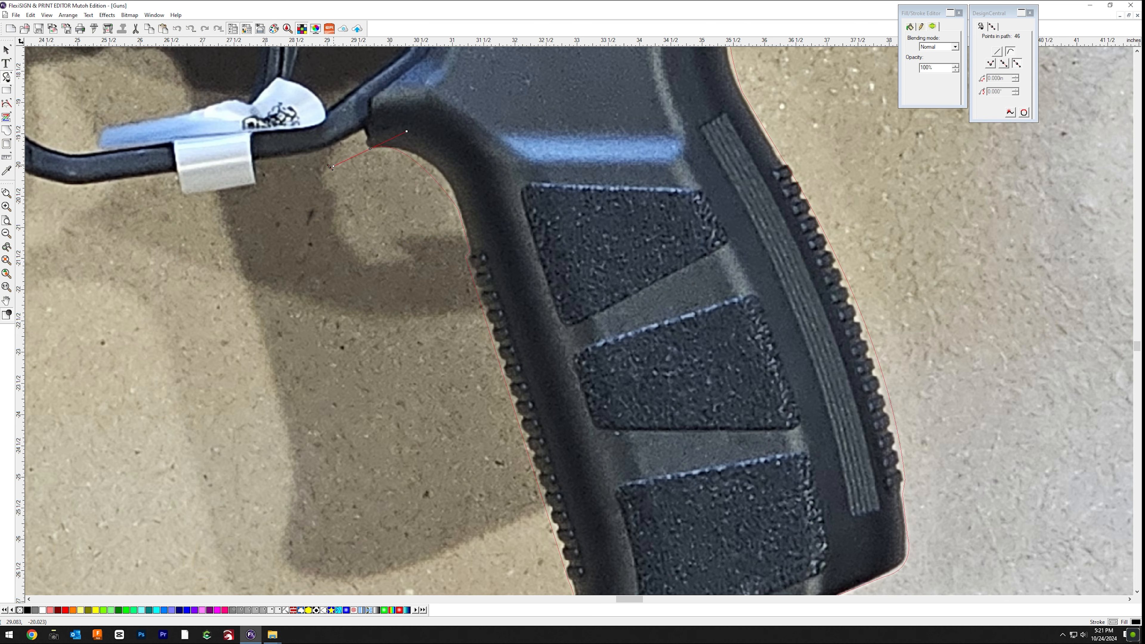
Step: Trace the trigger guard's underside and the lower receiver edge forward to the magazine
{"action": "left_click", "coordinate": [317, 156]}
{"action": "key", "text": "space"}
{"action": "left_click_drag", "start_coordinate": [91, 187], "coordinate": [429, 197]}
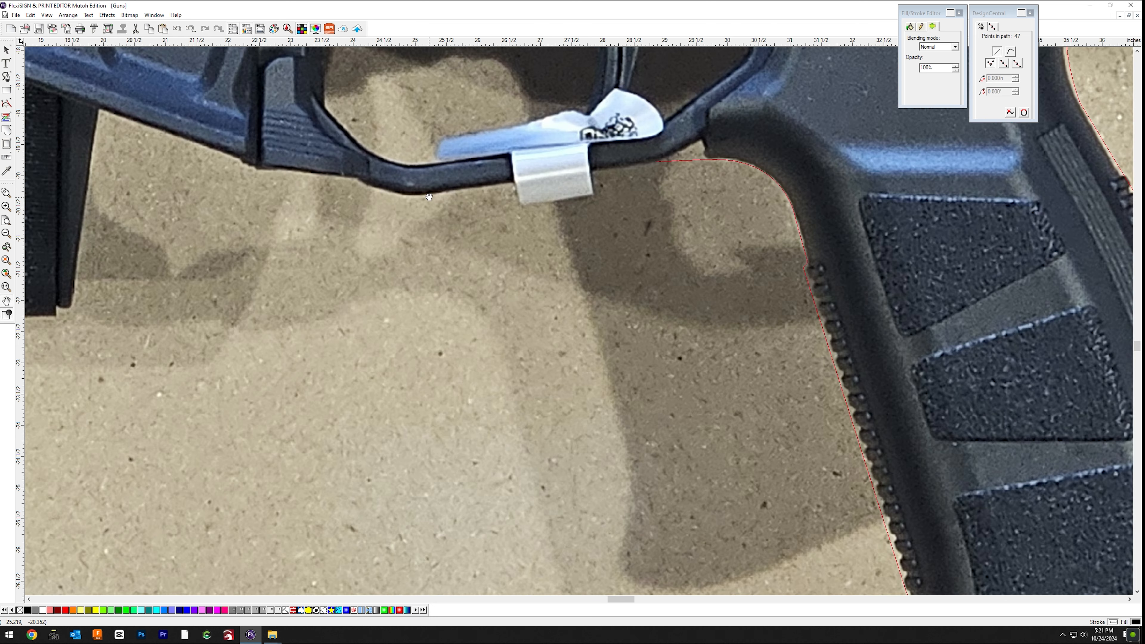
{"action": "left_click", "coordinate": [99, 110]}
Step: Trace the magazine's rear edge, stepped base and front edge up to the handguard's underside
{"action": "left_click", "coordinate": [72, 309]}
{"action": "key", "text": "space"}
{"action": "left_click_drag", "start_coordinate": [81, 315], "coordinate": [768, 311]}
{"action": "left_click_drag", "start_coordinate": [722, 313], "coordinate": [687, 315]}
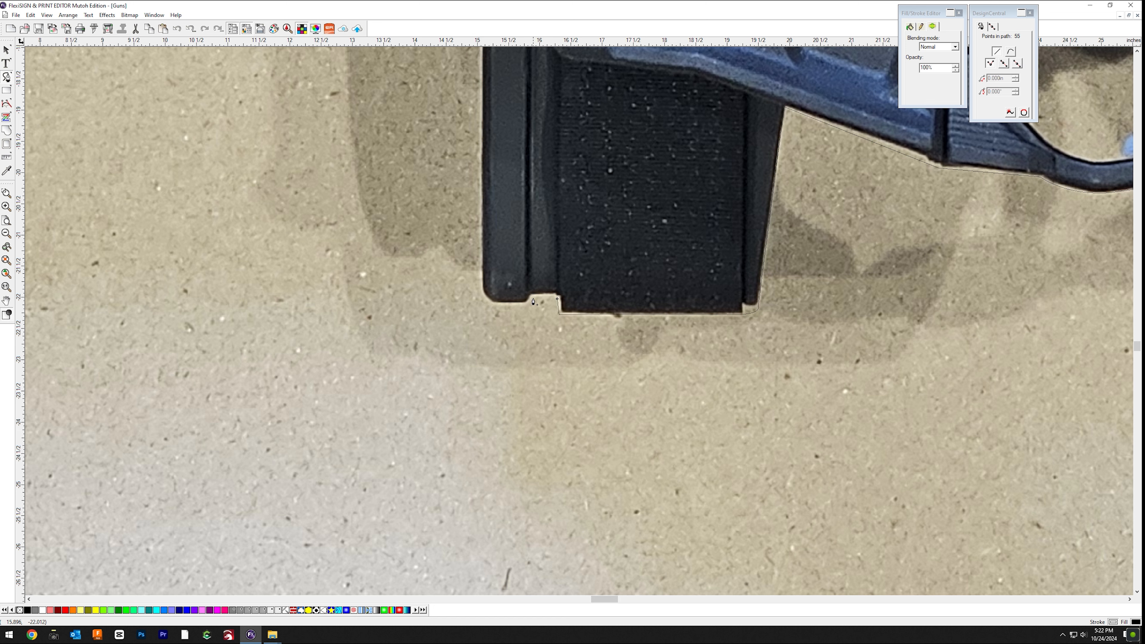
{"action": "left_click_drag", "start_coordinate": [481, 285], "coordinate": [481, 276]}
{"action": "left_click_drag", "start_coordinate": [492, 189], "coordinate": [508, 481]}
{"action": "left_click", "coordinate": [500, 147]}
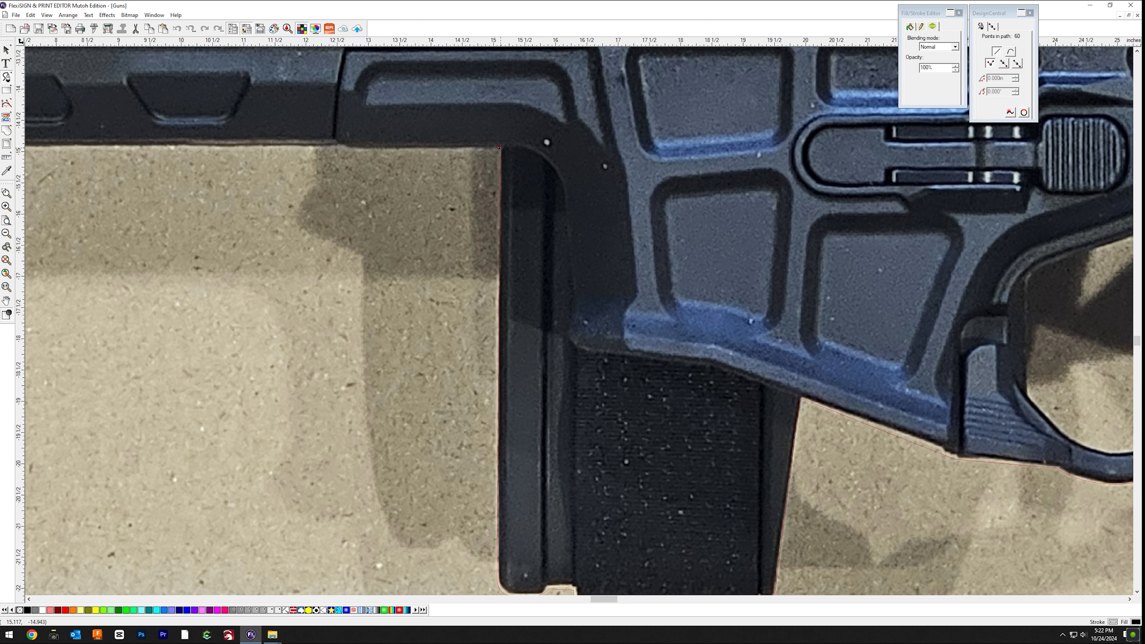
Step: Trace the handguard's underside forward from the magazine and continue the outline around the curved foregrip
{"action": "left_click", "coordinate": [347, 148]}
{"action": "left_click", "coordinate": [336, 145]}
{"action": "left_click_drag", "start_coordinate": [329, 180], "coordinate": [937, 279]}
{"action": "left_click", "coordinate": [272, 245]}
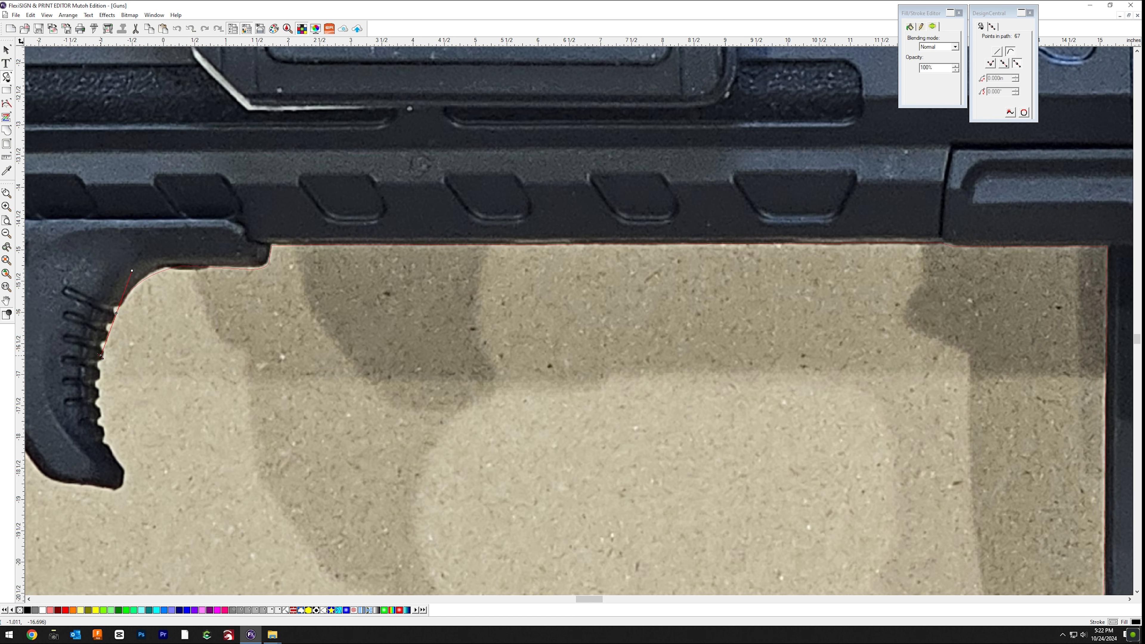
{"action": "left_click_drag", "start_coordinate": [111, 457], "coordinate": [581, 387]}
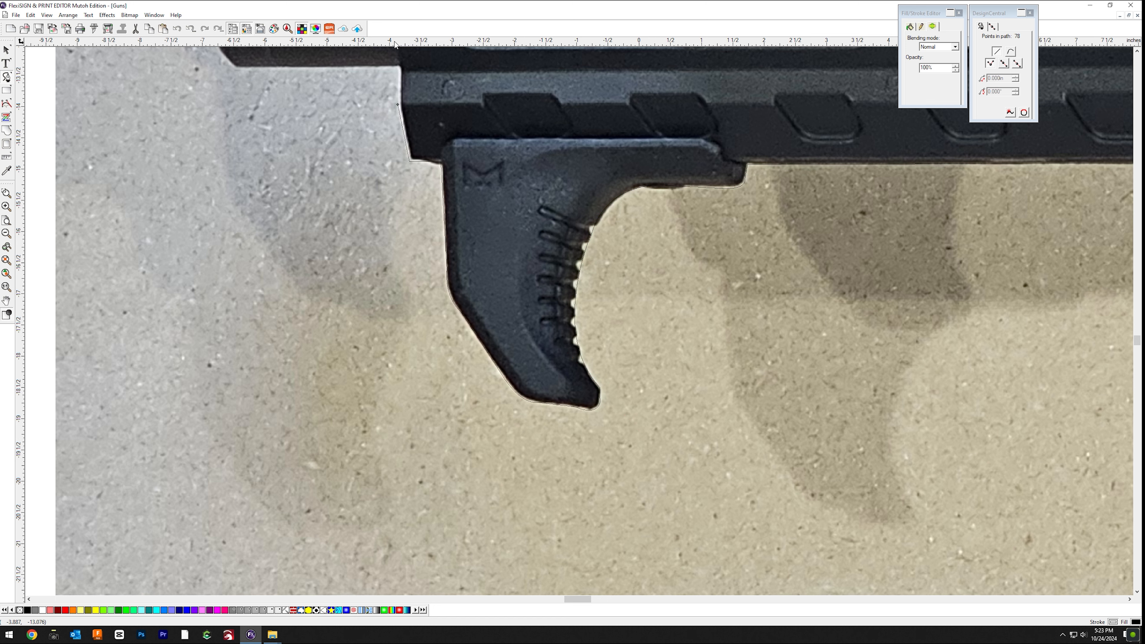
Step: Trace the handguard's front edge, then the barrel shroud's underside and curved front face
{"action": "left_click_drag", "start_coordinate": [395, 51], "coordinate": [429, 263]}
{"action": "left_click", "coordinate": [433, 279]}
{"action": "left_click", "coordinate": [245, 278]}
{"action": "left_click_drag", "start_coordinate": [278, 182], "coordinate": [428, 399]}
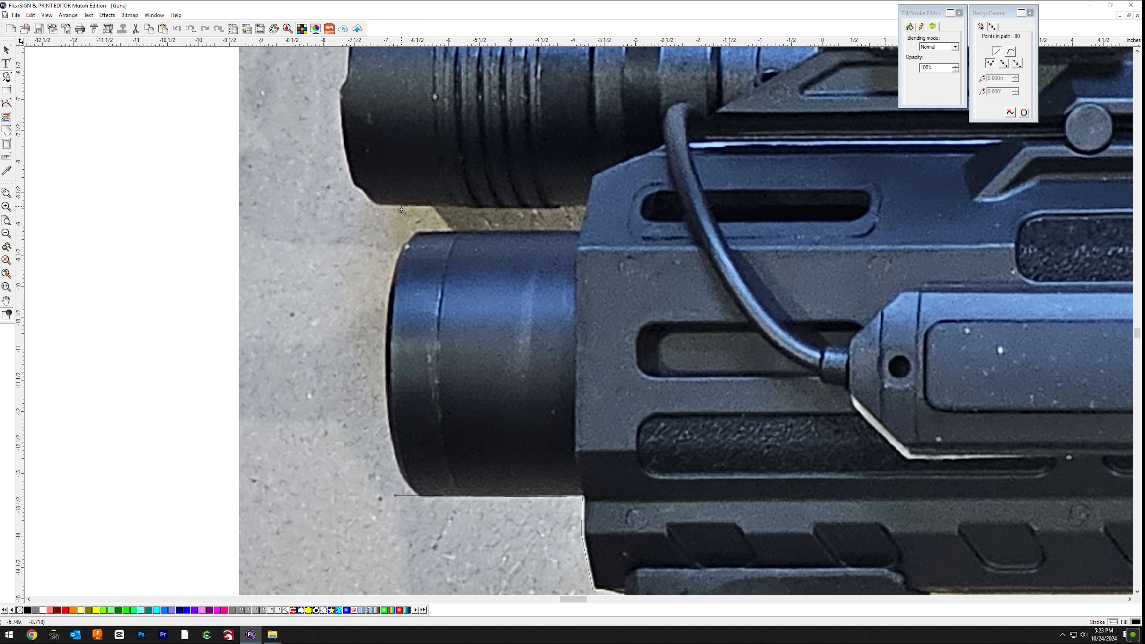
Step: Trace the flashlight's lower corner and curved front face up onto its top edge
{"action": "left_click", "coordinate": [351, 204]}
{"action": "left_click_drag", "start_coordinate": [355, 198], "coordinate": [382, 397]}
{"action": "left_click_drag", "start_coordinate": [395, 163], "coordinate": [451, 55]}
{"action": "left_click", "coordinate": [489, 160]}
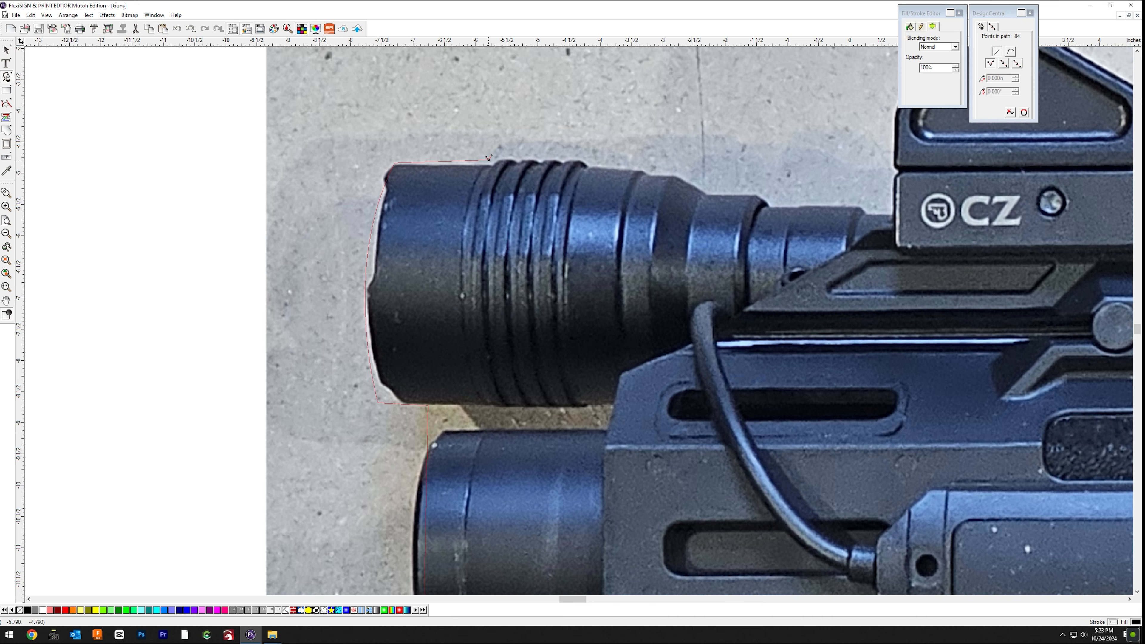
Step: Trace the flashlight's stepped top edge back to the front optic and around it to the top rail
{"action": "left_click", "coordinate": [892, 206]}
{"action": "left_click_drag", "start_coordinate": [892, 207], "coordinate": [437, 294]}
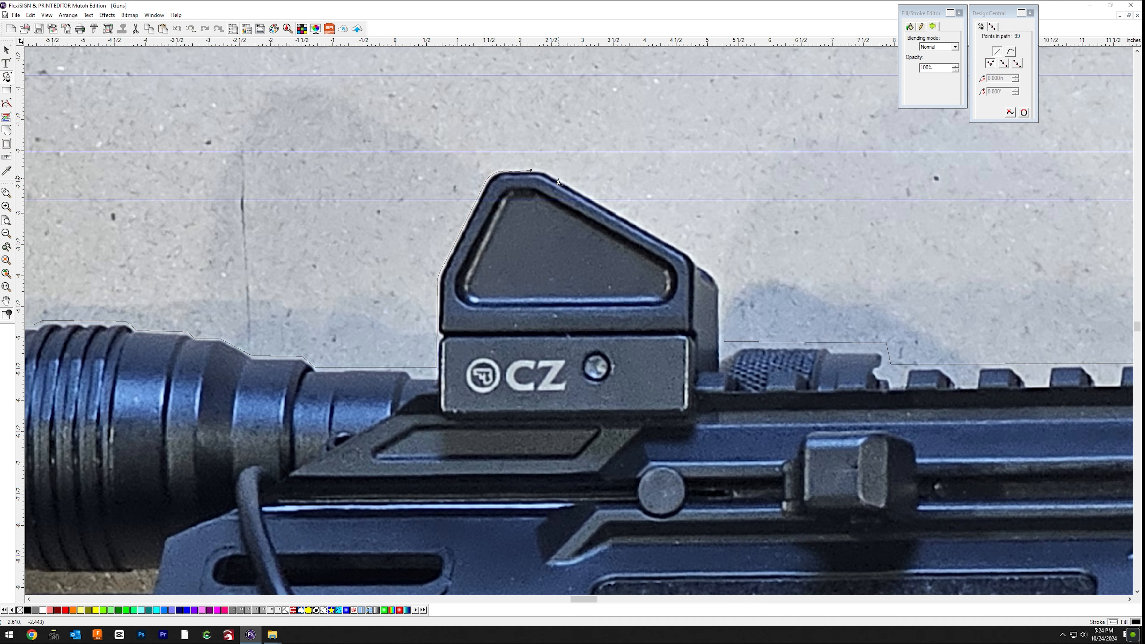
{"action": "left_click", "coordinate": [720, 341]}
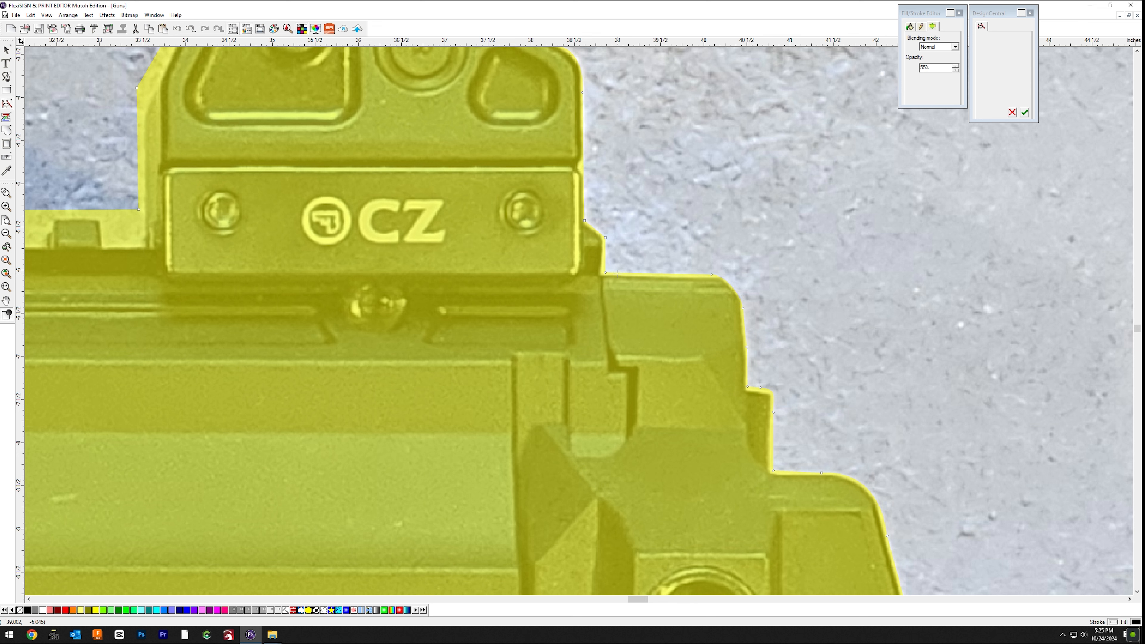
Step: Adjust the outline points along the rear optic's front edge where it meets the top rail
{"action": "scroll", "coordinate": [576, 206], "scroll_direction": "up", "scroll_amount": 3}
{"action": "left_click", "coordinate": [6, 104]}
{"action": "left_click", "coordinate": [24, 107]}
{"action": "left_click_drag", "start_coordinate": [137, 294], "coordinate": [145, 299]}
{"action": "left_click_drag", "start_coordinate": [139, 416], "coordinate": [144, 416]}
{"action": "left_click_drag", "start_coordinate": [145, 299], "coordinate": [892, 367]}
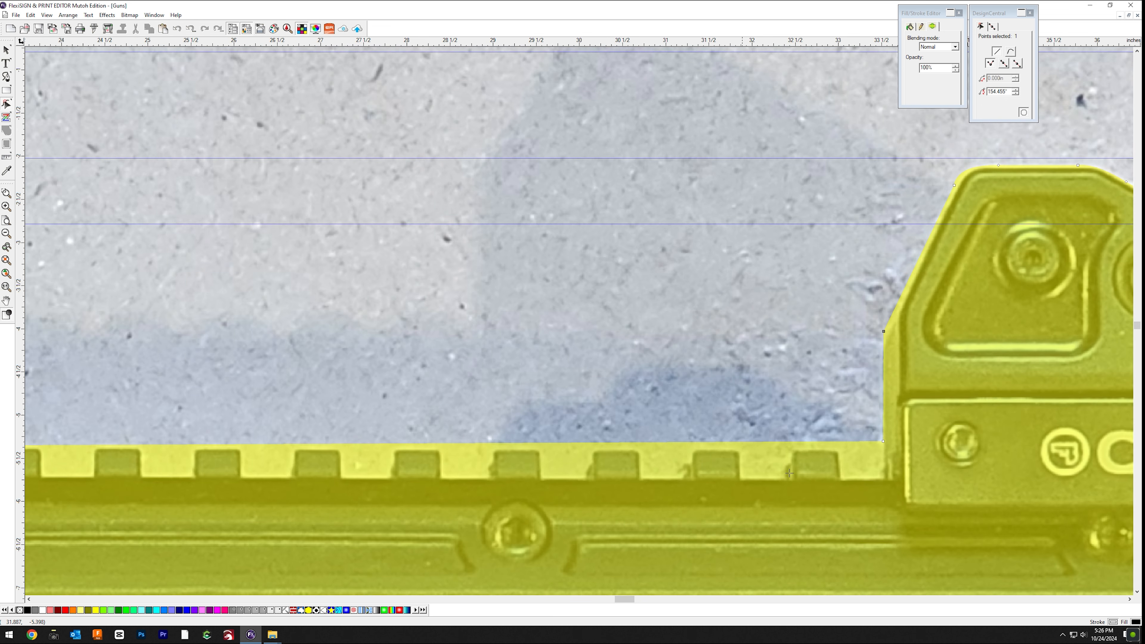
Step: Fine-tune the outline points along the top rail and lower the two points just behind the front optic
{"action": "key", "text": "Down"}
{"action": "key", "text": "Down"}
{"action": "left_click_drag", "start_coordinate": [135, 429], "coordinate": [1073, 361]}
{"action": "left_click_drag", "start_coordinate": [113, 397], "coordinate": [983, 406]}
{"action": "left_click_drag", "start_coordinate": [477, 364], "coordinate": [475, 370]}
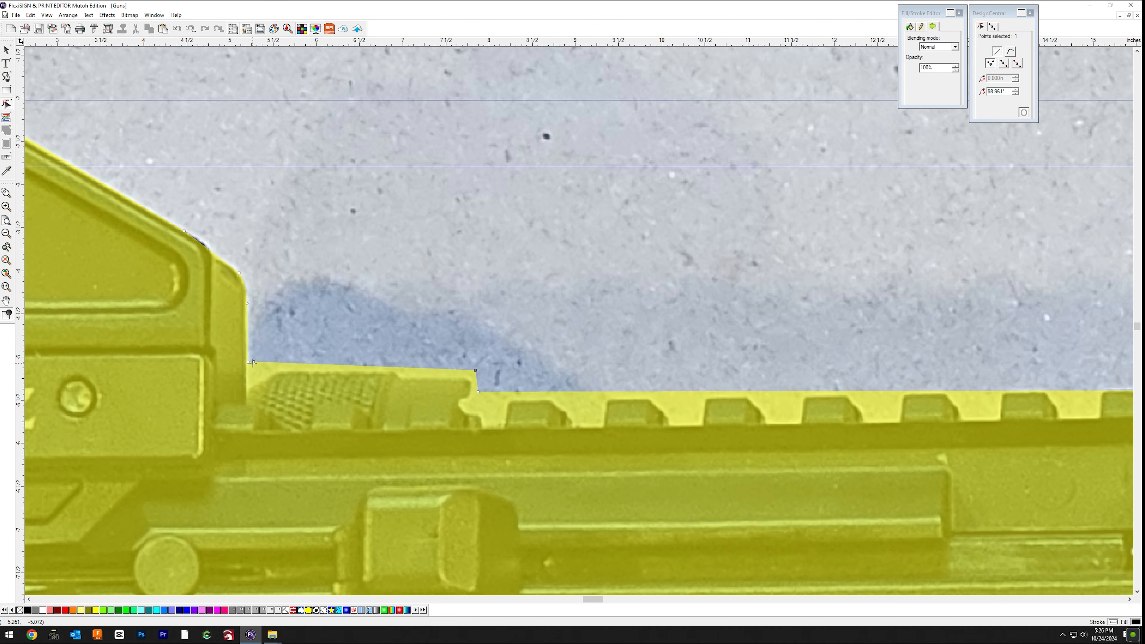
{"action": "left_click_drag", "start_coordinate": [254, 362], "coordinate": [253, 370]}
Step: Round the outline corners beside the front optic and along the flashlight's stepped top edge
{"action": "left_click", "coordinate": [6, 103]}
{"action": "left_click", "coordinate": [77, 107]}
{"action": "left_click_drag", "start_coordinate": [475, 370], "coordinate": [518, 395]}
{"action": "left_click", "coordinate": [6, 50]}
{"action": "left_click_drag", "start_coordinate": [135, 388], "coordinate": [919, 456]}
{"action": "left_click", "coordinate": [6, 104]}
{"action": "left_click", "coordinate": [78, 107]}
{"action": "left_click_drag", "start_coordinate": [639, 465], "coordinate": [631, 463]}
{"action": "left_click_drag", "start_coordinate": [210, 402], "coordinate": [205, 400]}
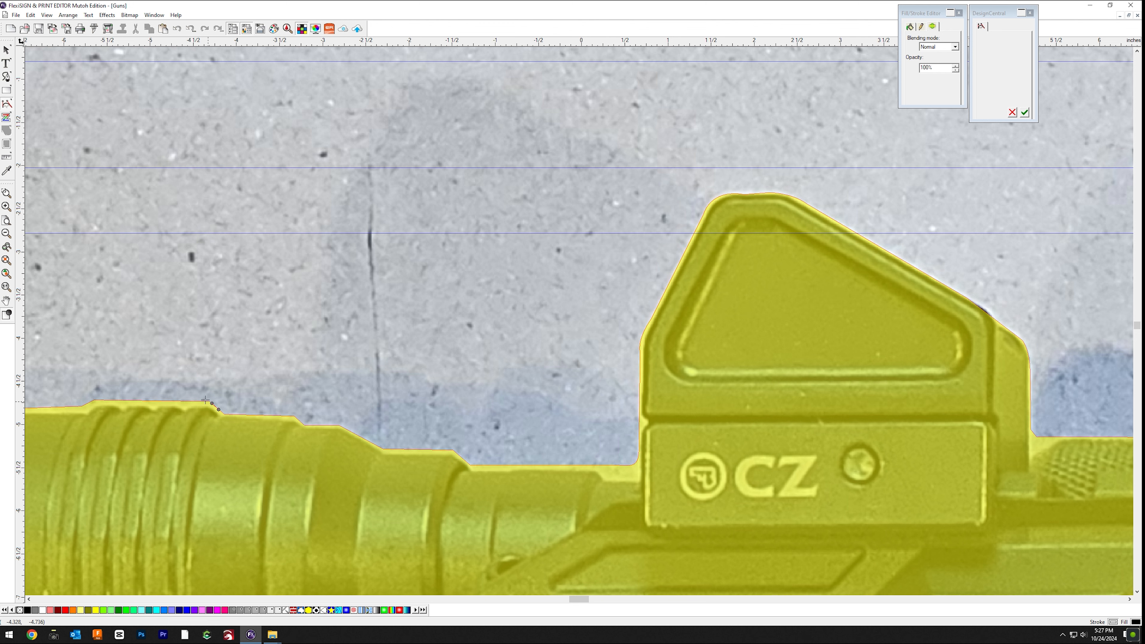
Step: Adjust the outline points along the flashlight's upper edge near its front end
{"action": "left_click_drag", "start_coordinate": [94, 401], "coordinate": [670, 329]}
{"action": "key", "text": "space"}
{"action": "double_click", "coordinate": [669, 332]}
{"action": "left_click", "coordinate": [663, 324]}
{"action": "left_click_drag", "start_coordinate": [548, 329], "coordinate": [547, 327]}
{"action": "scroll", "coordinate": [547, 327], "scroll_direction": "down", "scroll_amount": 3}
Step: Round the flashlight's two front corners and the barrel shroud's lower front corner
{"action": "left_click", "coordinate": [6, 103]}
{"action": "left_click", "coordinate": [77, 107]}
{"action": "left_click_drag", "start_coordinate": [524, 454], "coordinate": [564, 459]}
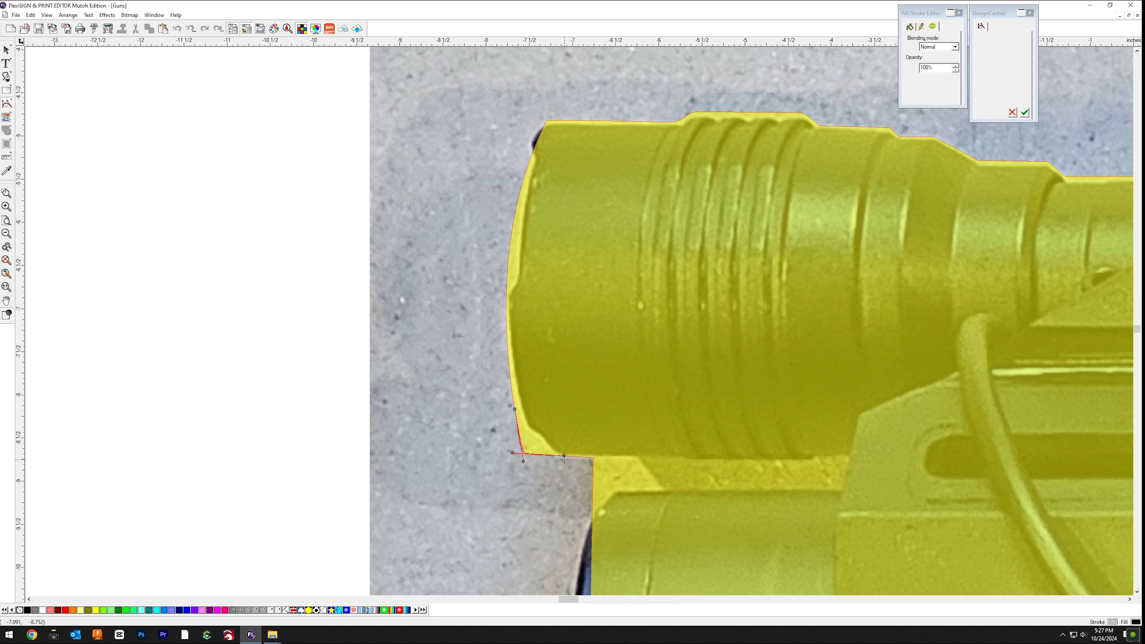
{"action": "left_click_drag", "start_coordinate": [547, 121], "coordinate": [572, 138]}
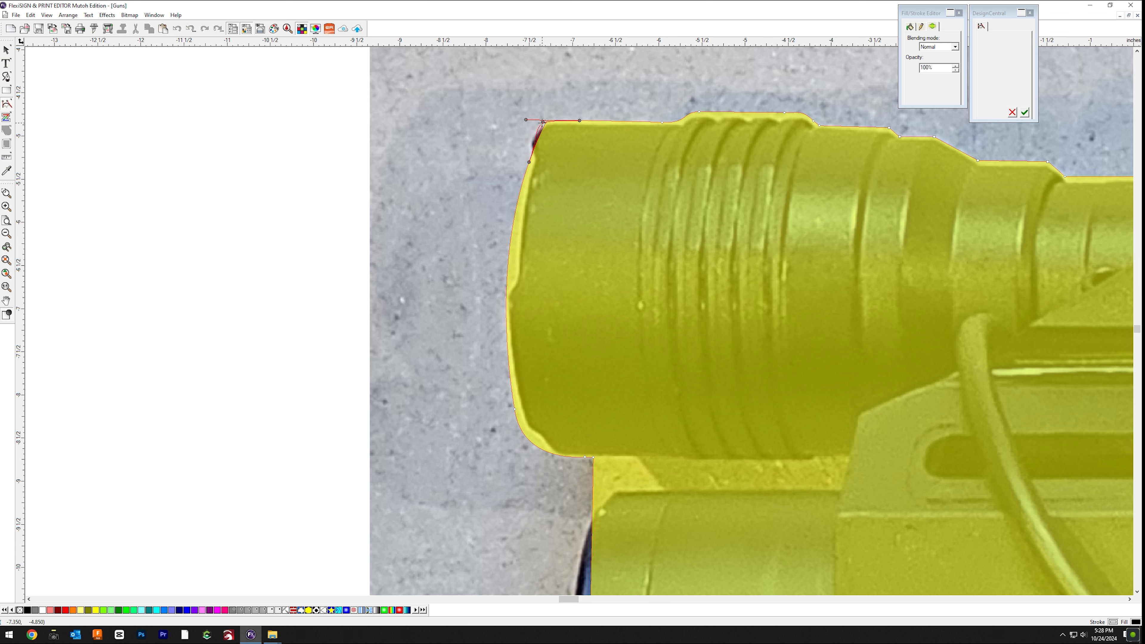
{"action": "scroll", "coordinate": [585, 420], "scroll_direction": "down", "scroll_amount": 4}
{"action": "left_click_drag", "start_coordinate": [586, 507], "coordinate": [614, 538]}
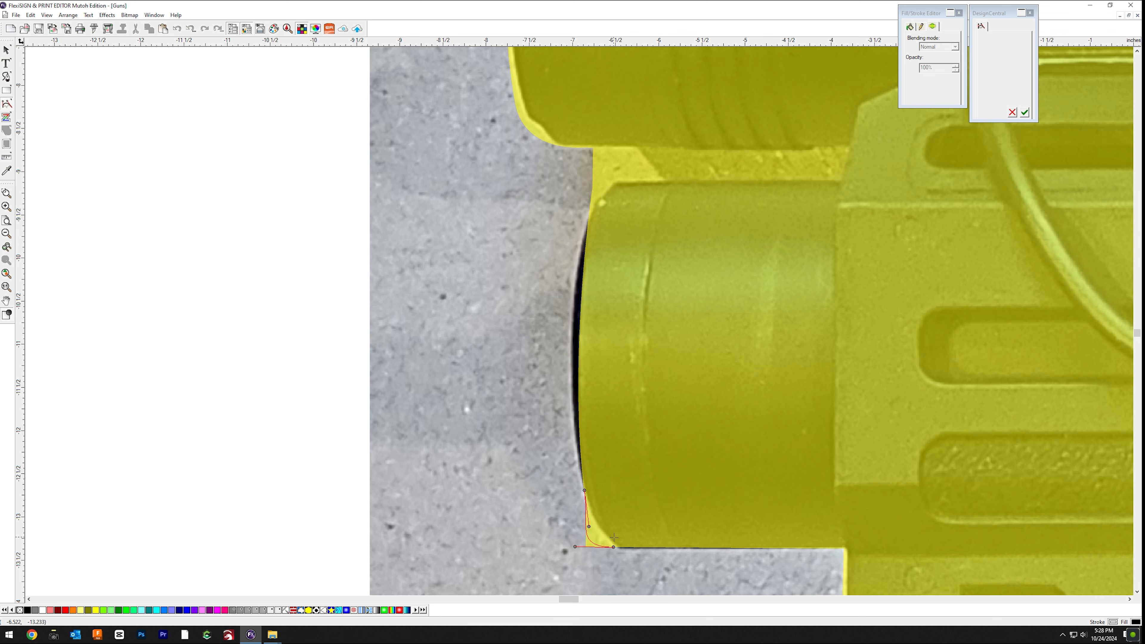
{"action": "left_click", "coordinate": [561, 546]}
Step: Refine the outline's corners along the foregrip, magazine and trigger guard
{"action": "scroll", "coordinate": [794, 502], "scroll_direction": "down", "scroll_amount": 4}
{"action": "left_click_drag", "start_coordinate": [1012, 570], "coordinate": [424, 396]}
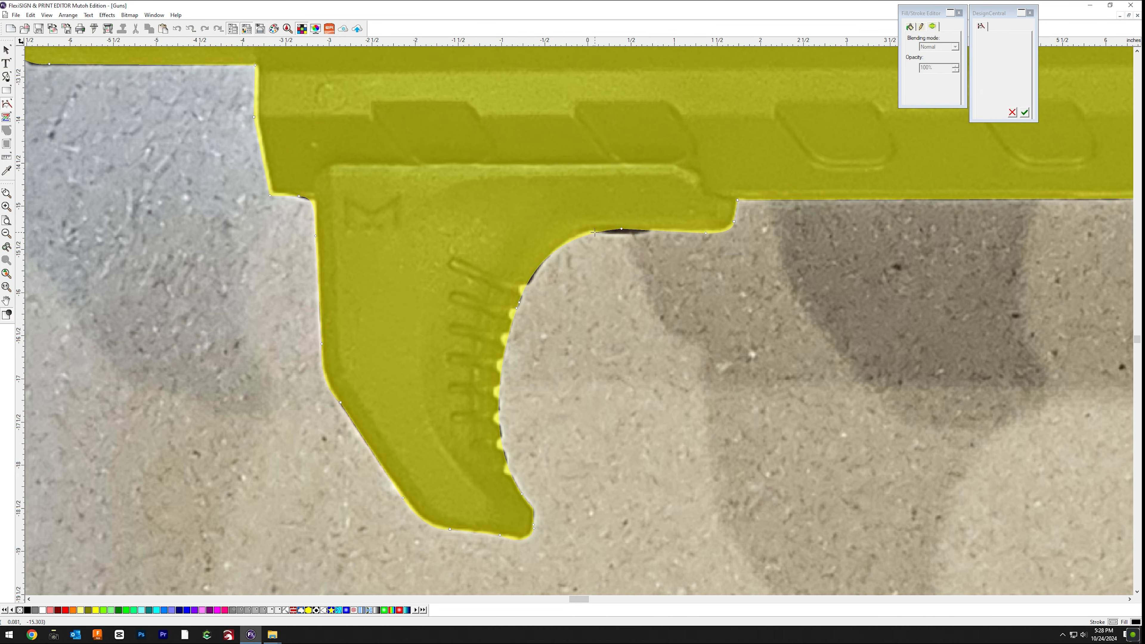
{"action": "left_click_drag", "start_coordinate": [767, 204], "coordinate": [768, 203]}
{"action": "key", "text": "space"}
{"action": "left_click_drag", "start_coordinate": [767, 213], "coordinate": [153, 271]}
{"action": "left_click_drag", "start_coordinate": [1073, 578], "coordinate": [482, 163]}
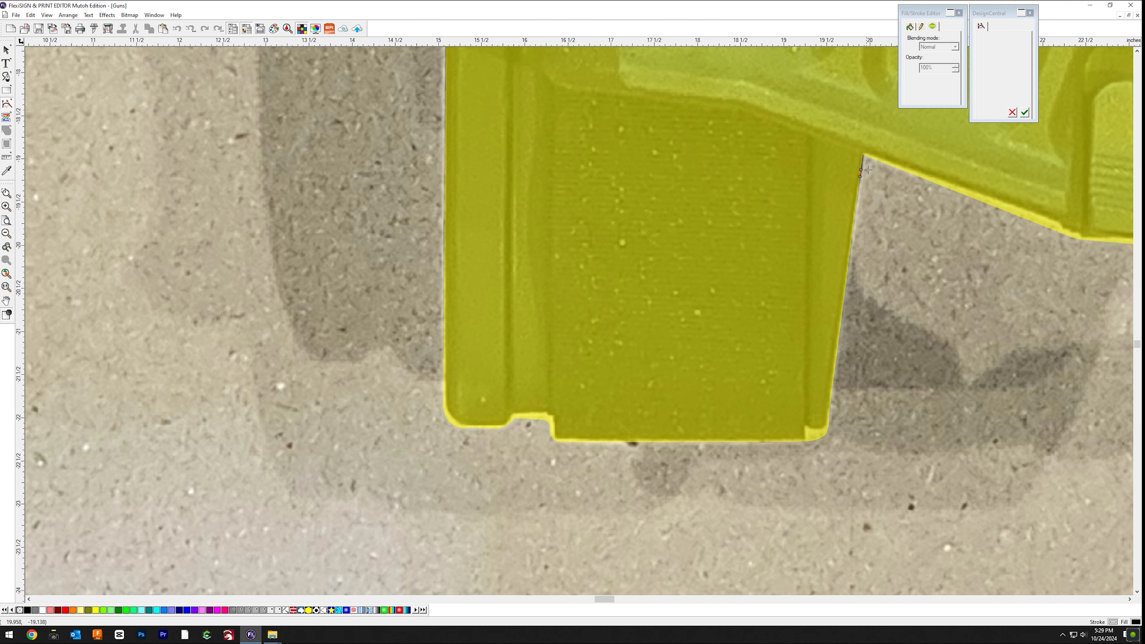
{"action": "left_click_drag", "start_coordinate": [983, 253], "coordinate": [168, 292]}
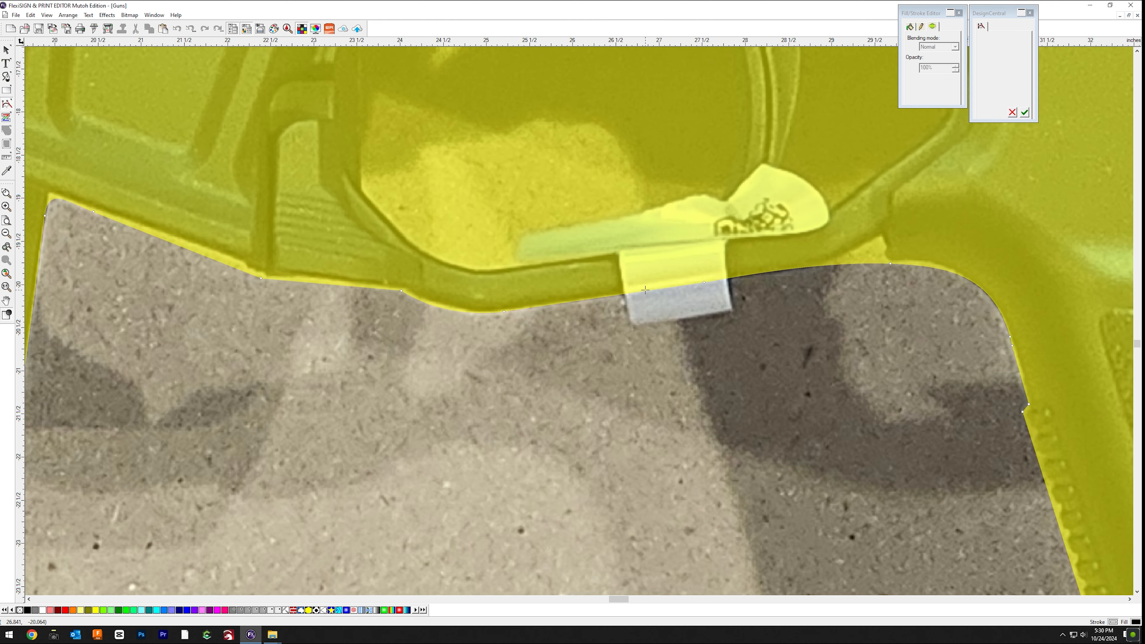
{"action": "key", "text": "space"}
{"action": "left_click_drag", "start_coordinate": [1073, 568], "coordinate": [614, 358]}
{"action": "key", "text": "F4"}
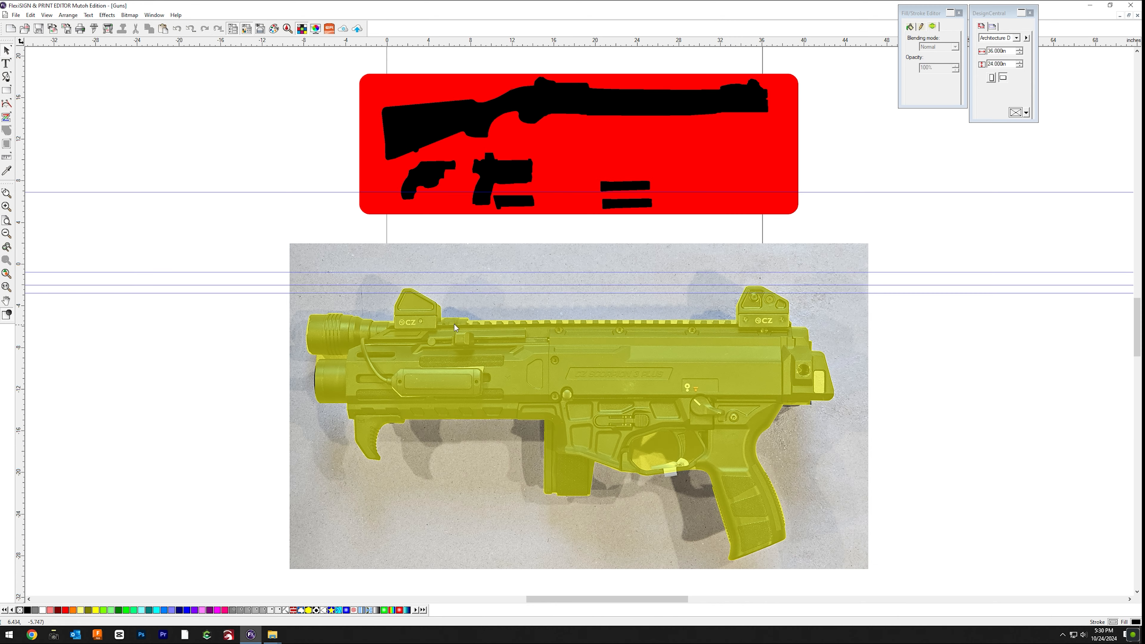
Step: Place a scaled-down copy of the CZ silhouette on the red panel, about 16.7 in wide, fully opaque and filled black
{"action": "left_click_drag", "start_coordinate": [511, 356], "coordinate": [688, 195]}
{"action": "left_click_drag", "start_coordinate": [1006, 407], "coordinate": [673, 235]}
{"action": "left_click_drag", "start_coordinate": [575, 172], "coordinate": [675, 161]}
{"action": "left_click_drag", "start_coordinate": [773, 224], "coordinate": [750, 211]}
{"action": "left_click", "coordinate": [956, 66]}
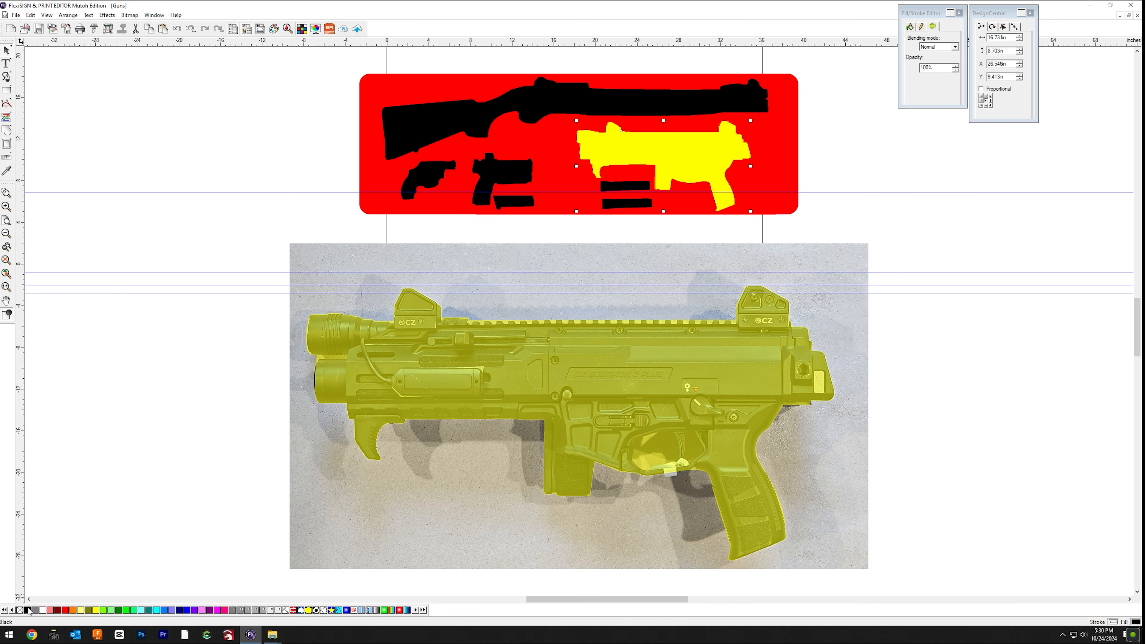
{"action": "left_click", "coordinate": [27, 610]}
Step: Shift the CZ silhouette and the upper magazine slightly right on the panel and delete the lower magazine
{"action": "left_click_drag", "start_coordinate": [689, 166], "coordinate": [707, 166]}
{"action": "left_click_drag", "start_coordinate": [625, 187], "coordinate": [645, 187]}
{"action": "left_click", "coordinate": [628, 204]}
{"action": "key", "text": "Delete"}
Step: Rotate the remaining long magazine slightly to level it and move it down a little
{"action": "left_click", "coordinate": [645, 186]}
{"action": "key", "text": "F5"}
{"action": "left_click_drag", "start_coordinate": [1078, 218], "coordinate": [1078, 227]}
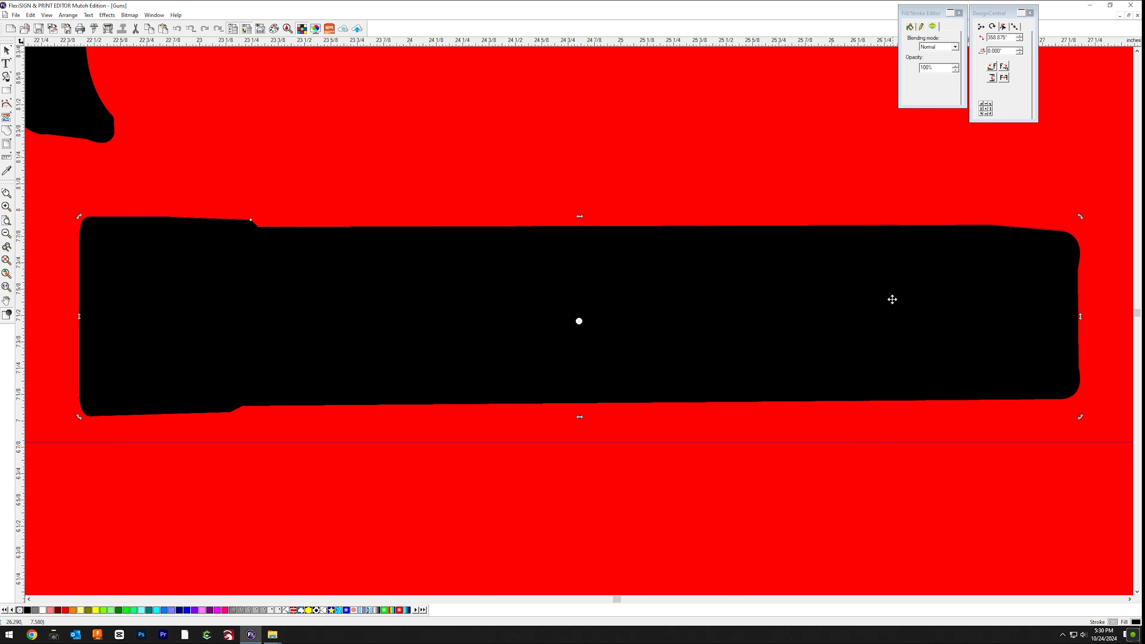
{"action": "left_click_drag", "start_coordinate": [892, 300], "coordinate": [893, 324]}
Step: Smooth the long edges of the magazine near its narrow end by removing and reshaping outline points
{"action": "key", "text": "space"}
{"action": "left_click_drag", "start_coordinate": [1042, 418], "coordinate": [1042, 419]}
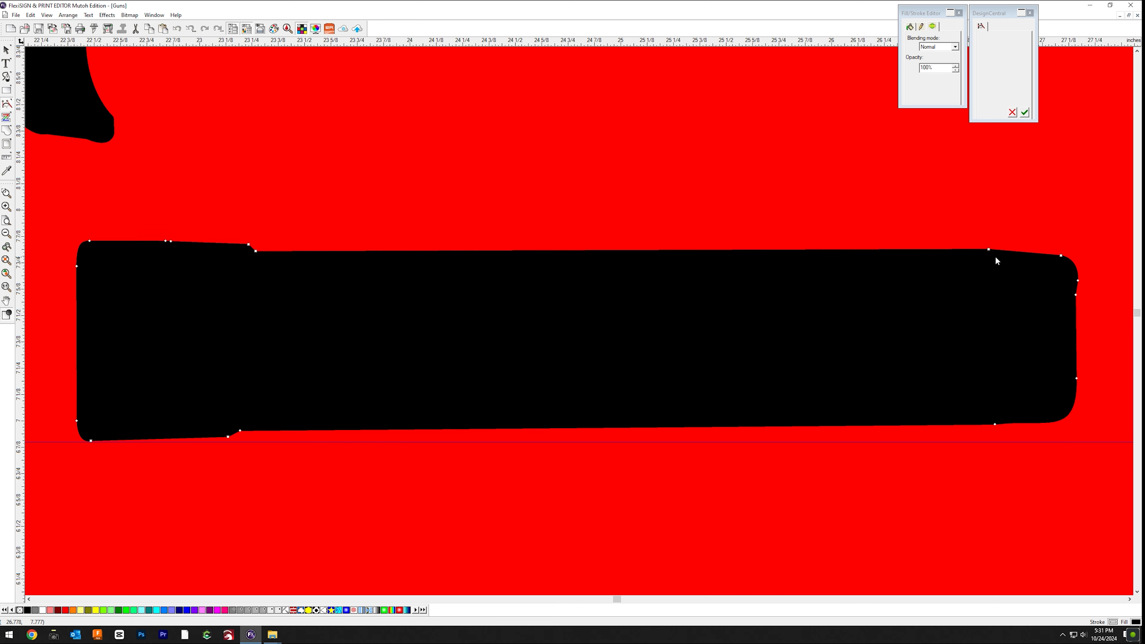
{"action": "left_click", "coordinate": [992, 249]}
{"action": "key", "text": "Delete"}
{"action": "left_click", "coordinate": [1062, 256]}
{"action": "key", "text": "Delete"}
{"action": "left_click_drag", "start_coordinate": [1062, 254], "coordinate": [636, 250]}
{"action": "double_click", "coordinate": [997, 247]}
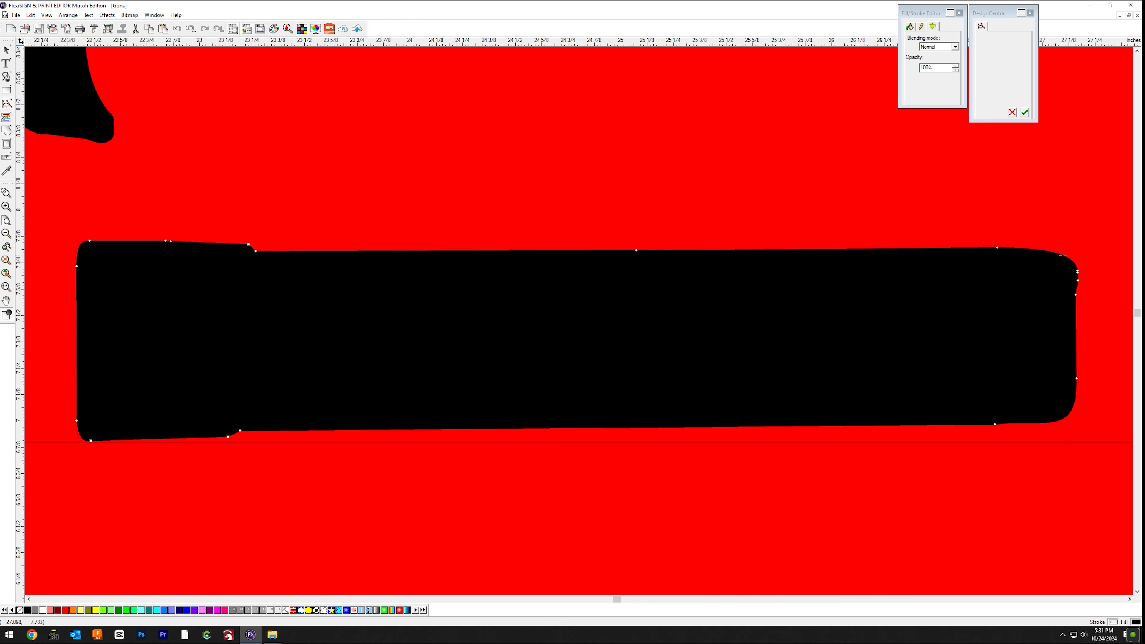
Step: Remove the extra points on the magazine's narrow end and reshape its corners into smooth curves
{"action": "left_click", "coordinate": [1077, 271]}
{"action": "key", "text": "Delete"}
{"action": "left_click_drag", "start_coordinate": [1078, 280], "coordinate": [1080, 279]}
{"action": "left_click", "coordinate": [1075, 295]}
{"action": "key", "text": "Delete"}
{"action": "left_click_drag", "start_coordinate": [1077, 379], "coordinate": [1077, 393]}
{"action": "left_click_drag", "start_coordinate": [1025, 250], "coordinate": [1033, 248]}
{"action": "key", "text": "space"}
{"action": "key", "text": "F4"}
Step: Duplicate the cleaned-up long magazine directly below the original
{"action": "left_click", "coordinate": [570, 143]}
{"action": "key", "text": "F5"}
{"action": "left_click_drag", "start_coordinate": [715, 423], "coordinate": [717, 459]}
Step: Move the revolver toward the panel's left end and stand the pistol magazine upright beside the pistol
{"action": "left_click", "coordinate": [417, 455]}
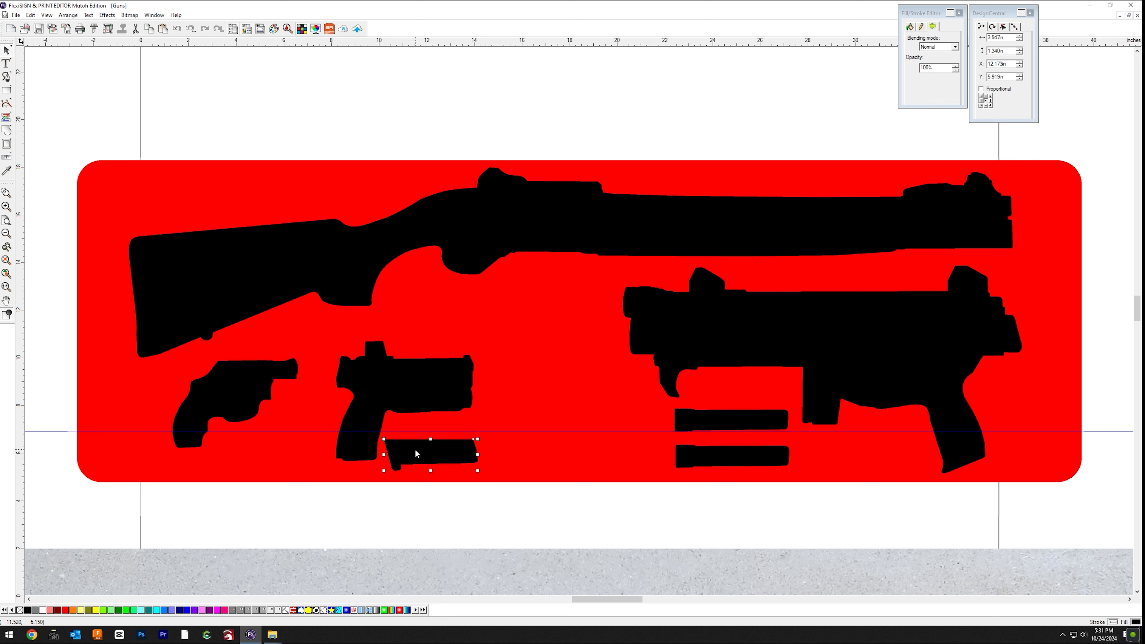
{"action": "left_click", "coordinate": [417, 455]}
{"action": "left_click_drag", "start_coordinate": [478, 470], "coordinate": [222, 412]}
{"action": "left_click_drag", "start_coordinate": [314, 406], "coordinate": [495, 419]}
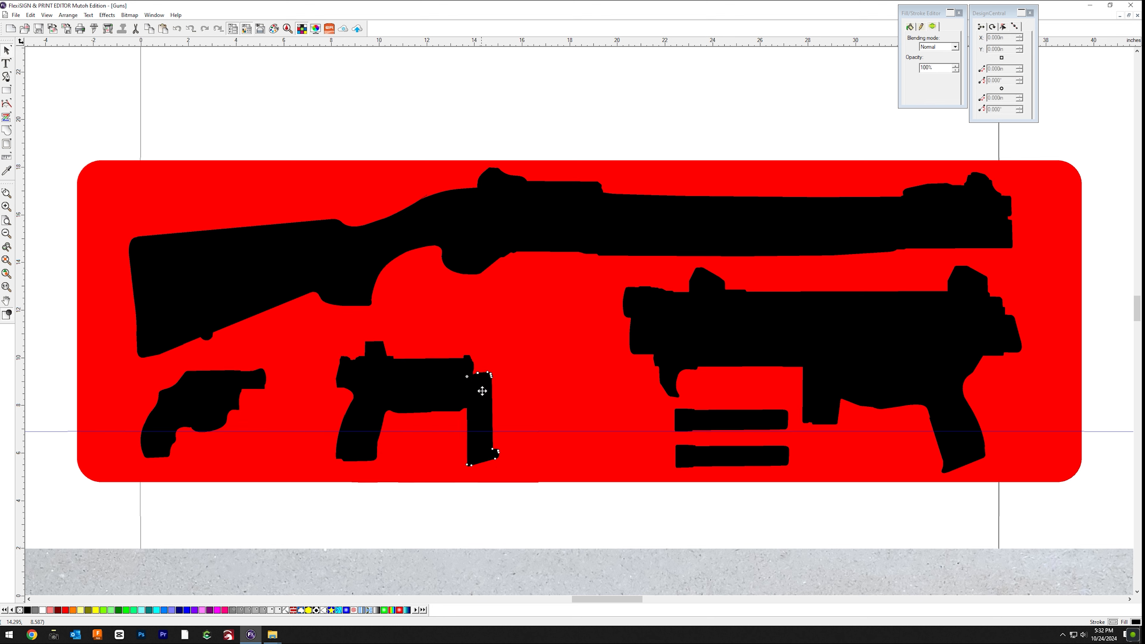
Step: Rotate the pistol magazine to nearly horizontal, move the pistol left and tuck the magazine under its slide
{"action": "left_click", "coordinate": [484, 392]}
{"action": "left_click_drag", "start_coordinate": [499, 371], "coordinate": [461, 459]}
{"action": "left_click_drag", "start_coordinate": [388, 393], "coordinate": [357, 399]}
{"action": "left_click_drag", "start_coordinate": [441, 450], "coordinate": [399, 445]}
Step: Add the text "ROZ" in Arial Black, enlarge it and place it between the pistol magazine and the long magazines
{"action": "left_click", "coordinate": [6, 63]}
{"action": "left_click", "coordinate": [503, 354]}
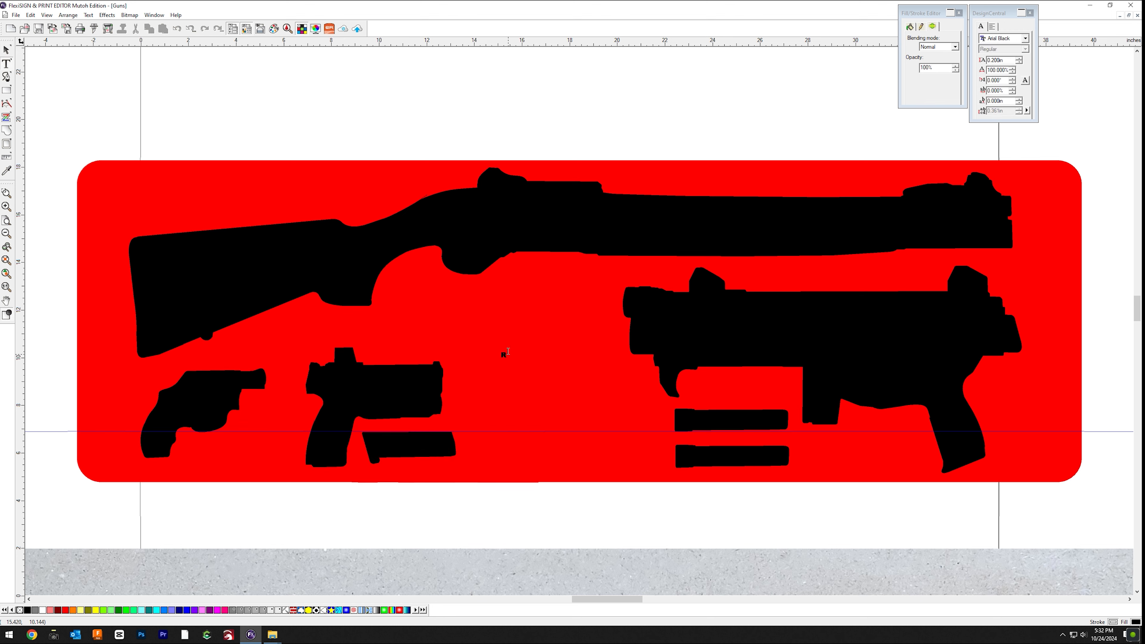
{"action": "type", "text": "ROZ"}
{"action": "left_click", "coordinate": [6, 50]}
{"action": "left_click_drag", "start_coordinate": [517, 360], "coordinate": [628, 400]}
{"action": "left_click_drag", "start_coordinate": [572, 384], "coordinate": [577, 427]}
Step: Move the CZ silhouette and both long magazines right and fine-tune the magazines' vertical spacing
{"action": "left_click", "coordinate": [1004, 26]}
{"action": "left_click_drag", "start_coordinate": [877, 349], "coordinate": [909, 347]}
{"action": "left_click", "coordinate": [740, 423]}
{"action": "left_click_drag", "start_coordinate": [772, 468], "coordinate": [771, 465]}
{"action": "left_click_drag", "start_coordinate": [735, 468], "coordinate": [734, 463]}
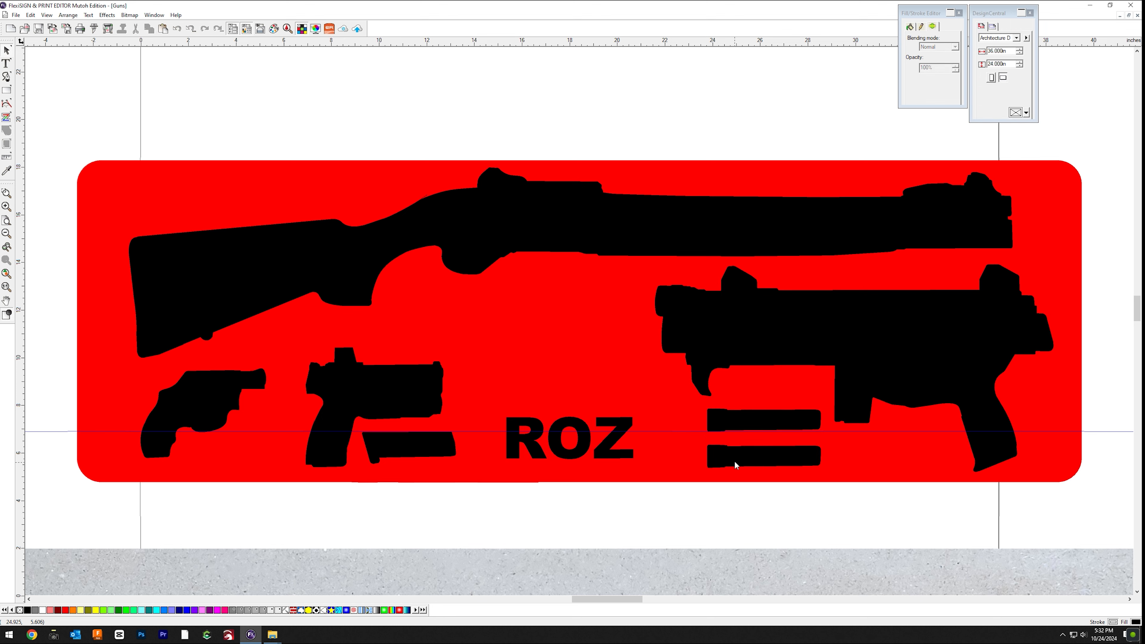
{"action": "left_click_drag", "start_coordinate": [762, 421], "coordinate": [762, 425]}
{"action": "left_click", "coordinate": [762, 456]}
Step: Nudge the pistol, shotgun and CZ silhouettes to even out the spacing on the red panel
{"action": "left_click_drag", "start_coordinate": [432, 395], "coordinate": [432, 394]}
{"action": "left_click_drag", "start_coordinate": [564, 225], "coordinate": [564, 229]}
{"action": "left_click_drag", "start_coordinate": [737, 335], "coordinate": [734, 334]}
{"action": "left_click_drag", "start_coordinate": [555, 225], "coordinate": [554, 226]}
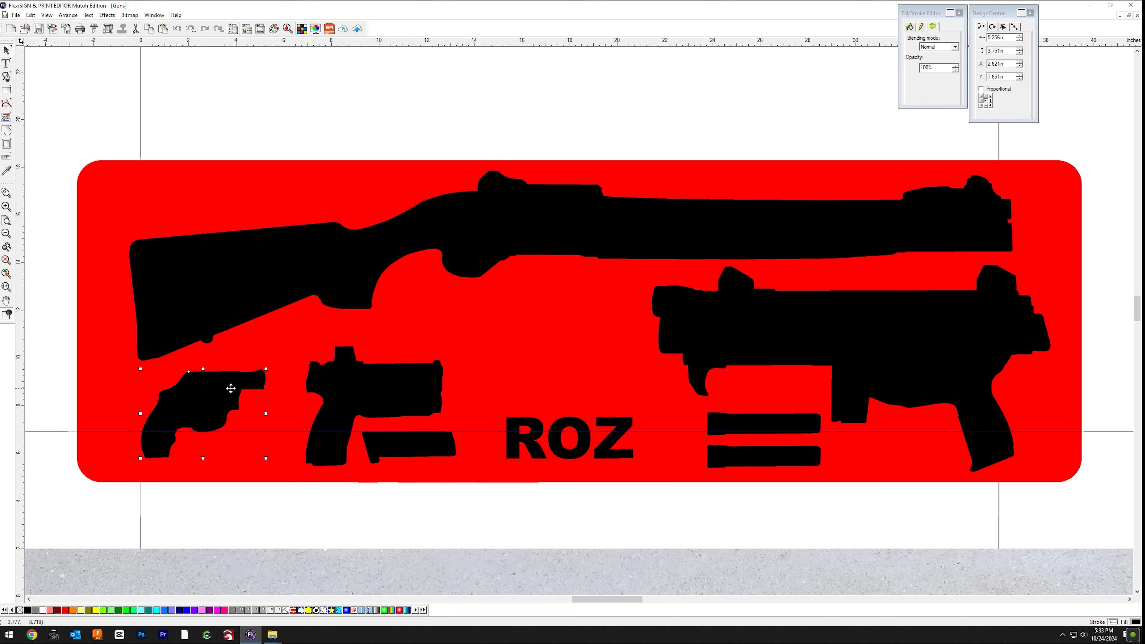